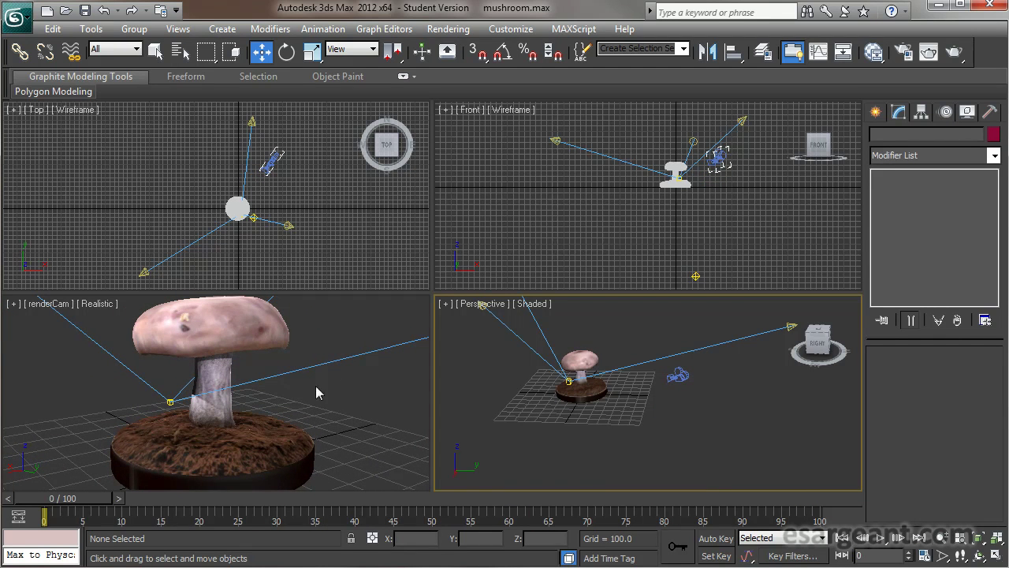
# - Maximize the renderCam view and render the current frame of the mushroom
pyautogui.click(370, 423)
pyautogui.hotkey('alt', 'w')
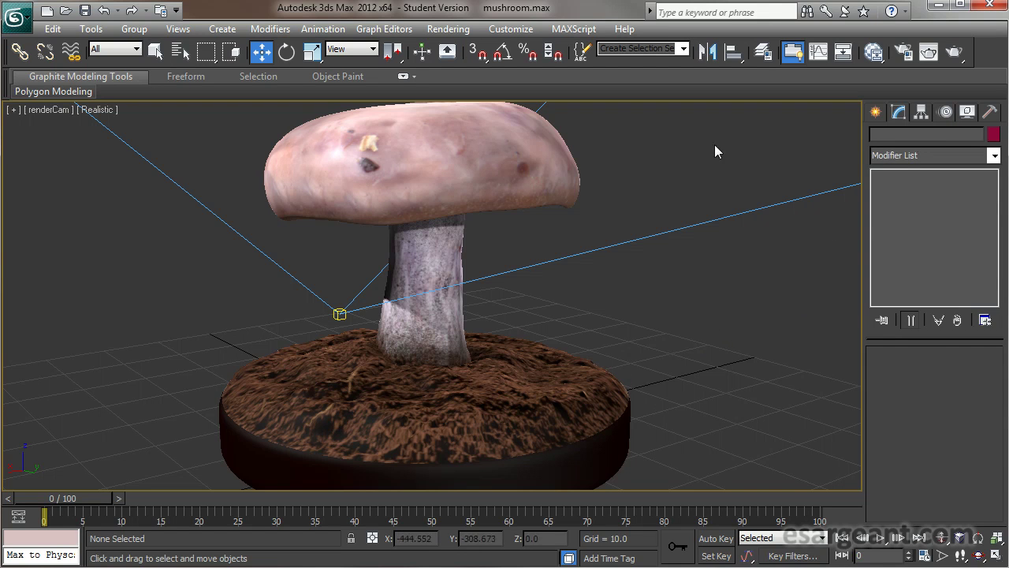
pyautogui.click(453, 29)
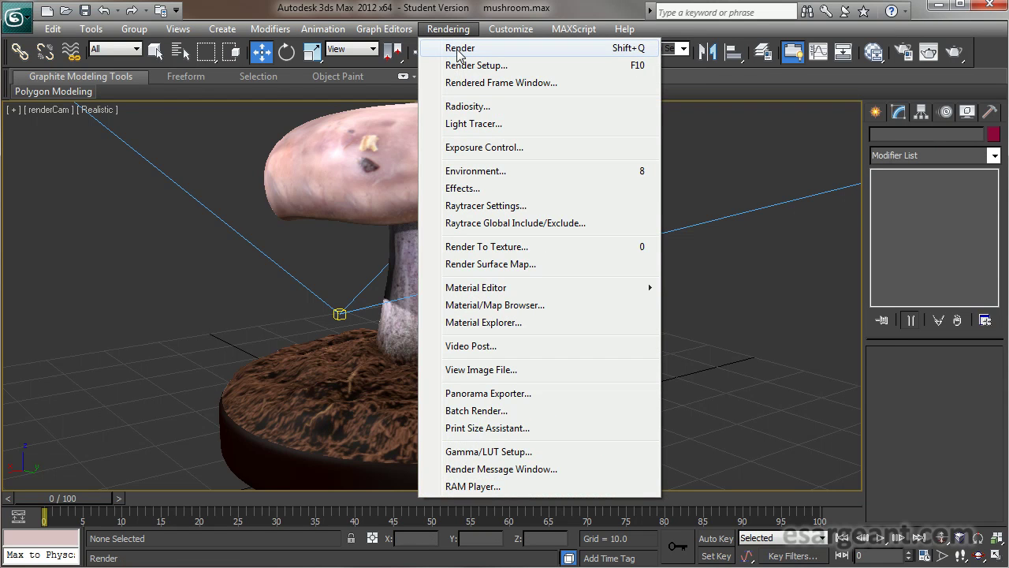
pyautogui.click(458, 49)
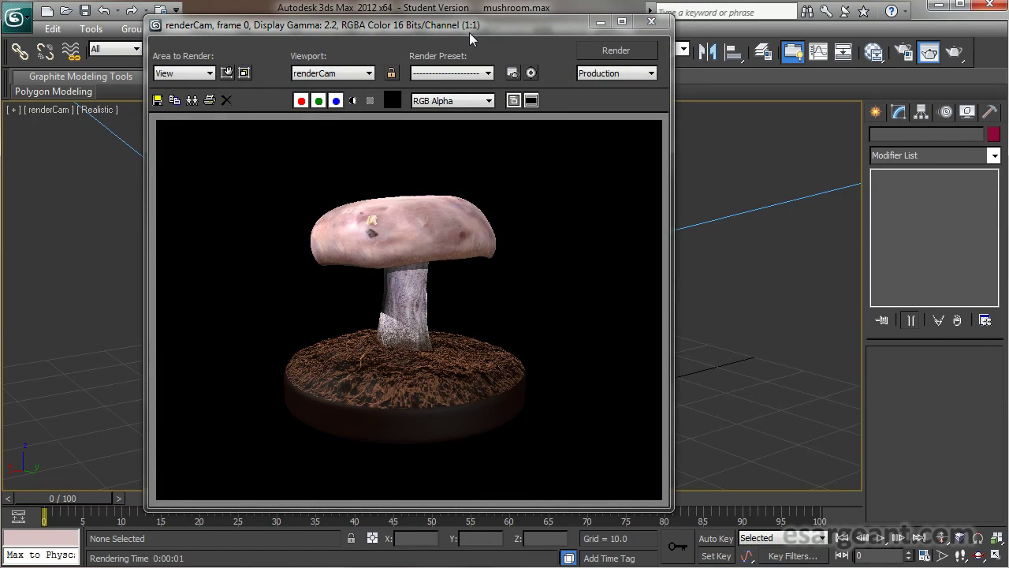
pyautogui.moveTo(409, 25); pyautogui.dragTo(458, 29)
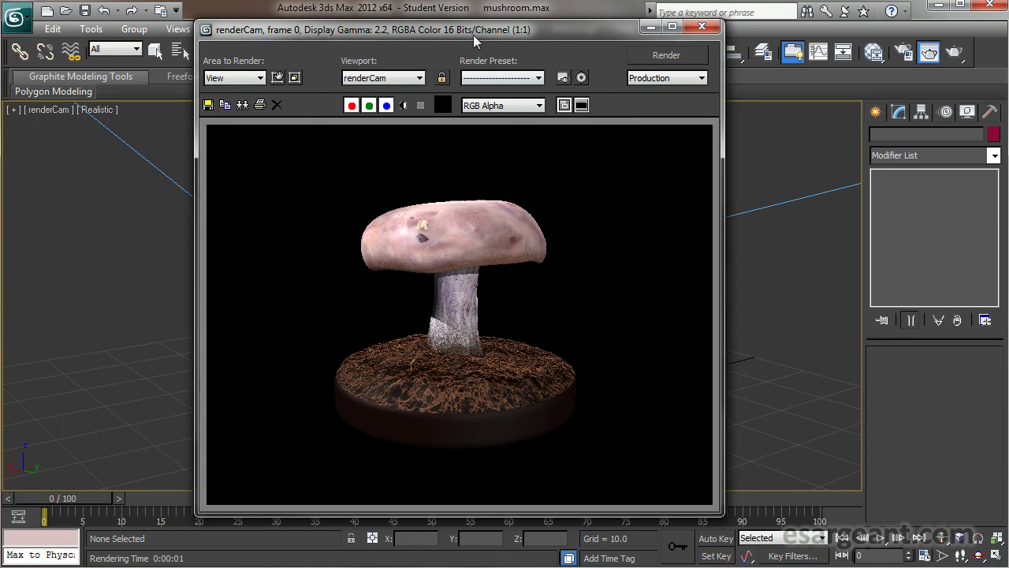
pyautogui.moveTo(473, 35); pyautogui.dragTo(464, 29)
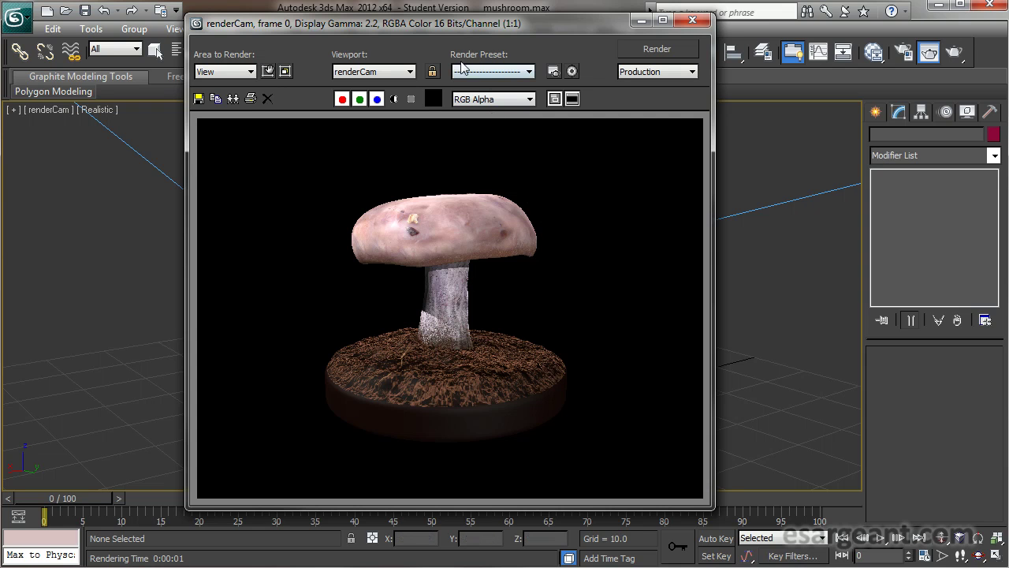
# - Load all categories of the 3dsmax.scanline.no.advanced.lighting.high render preset and render the mushroom with it
pyautogui.click(498, 72)
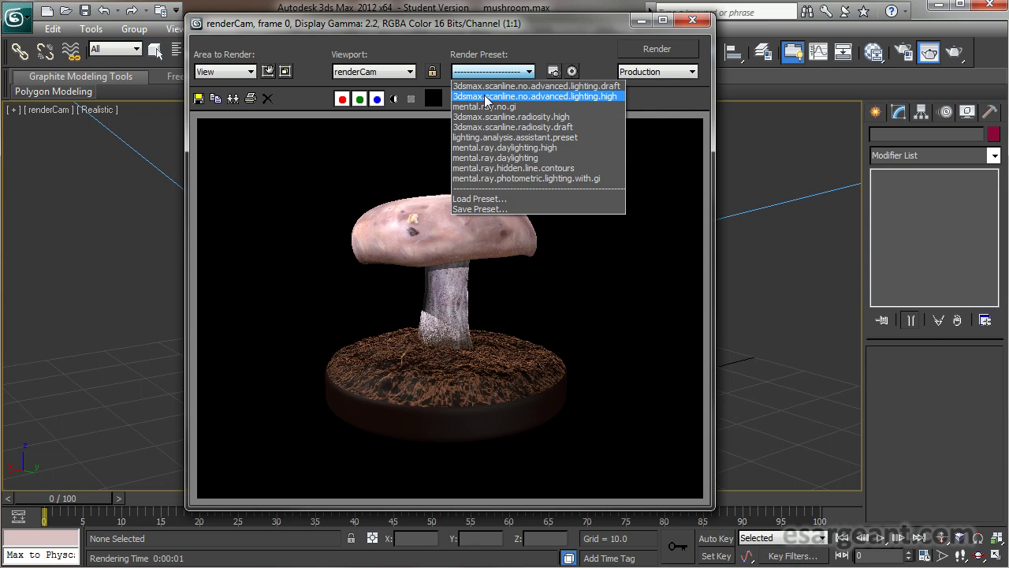
pyautogui.click(534, 96)
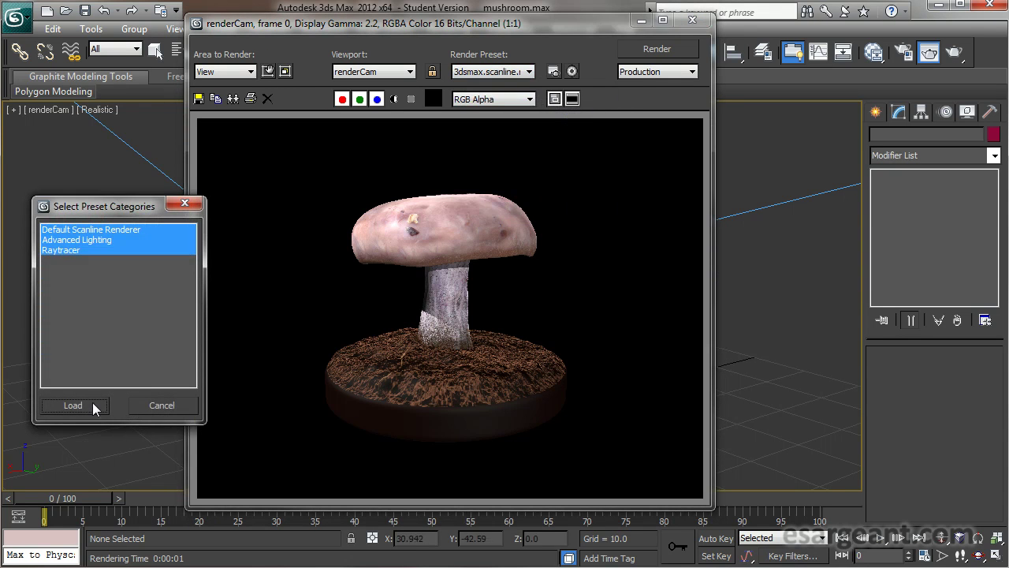
pyautogui.moveTo(131, 208); pyautogui.dragTo(411, 186)
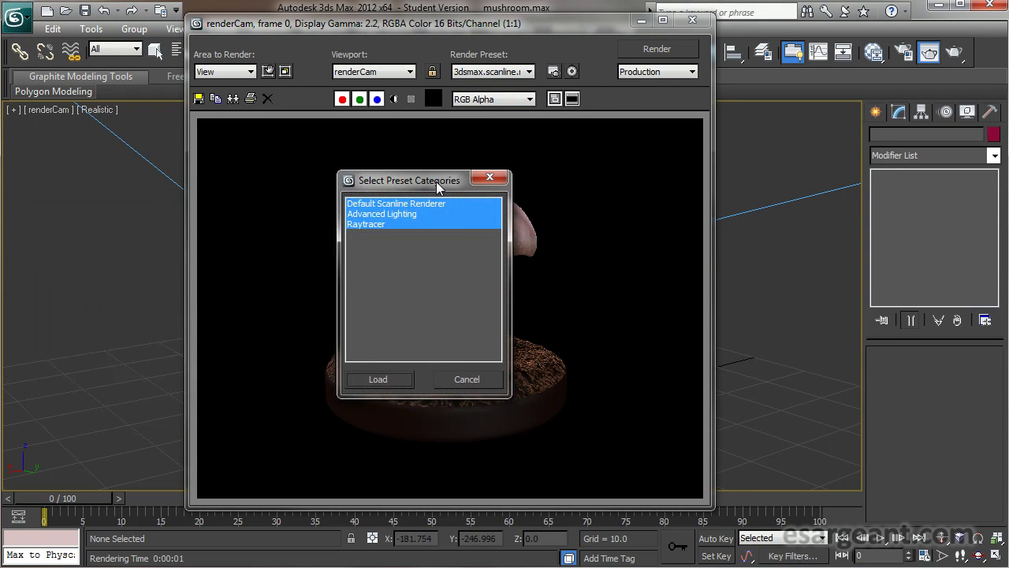
pyautogui.click(379, 380)
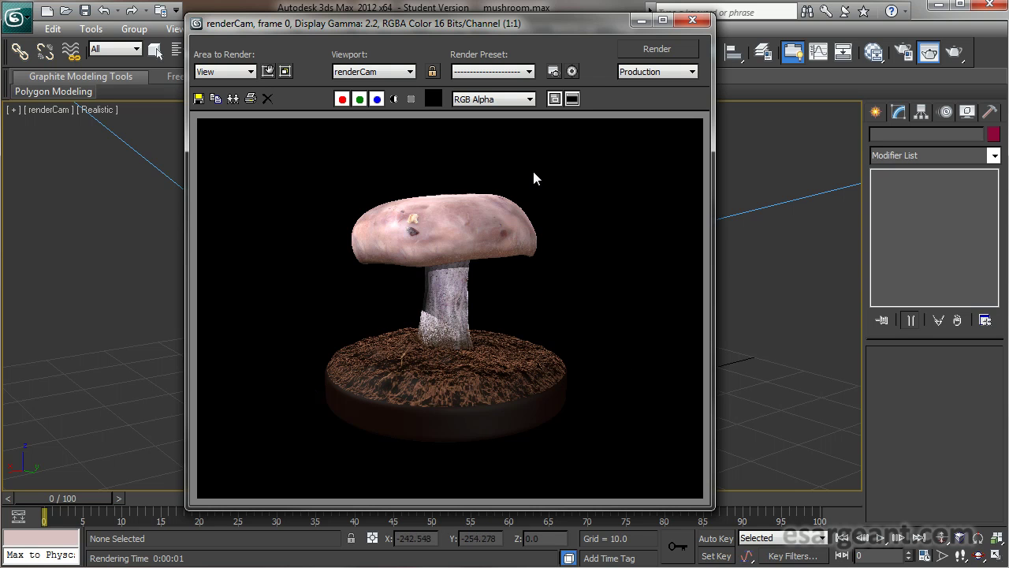
pyautogui.click(677, 48)
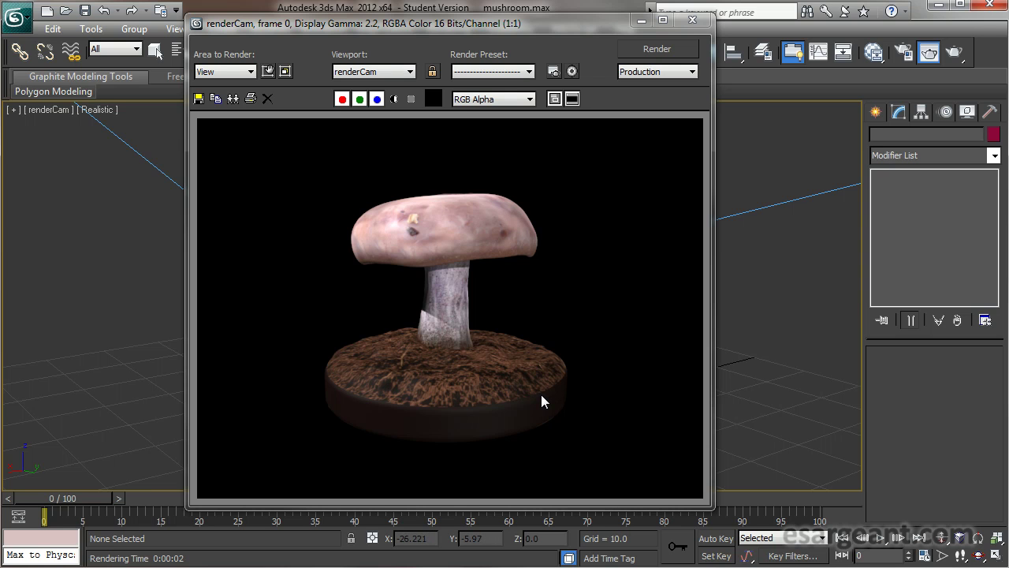
# - Load all categories of the mental.ray.no.gi render preset and render the mushroom with it
pyautogui.click(530, 72)
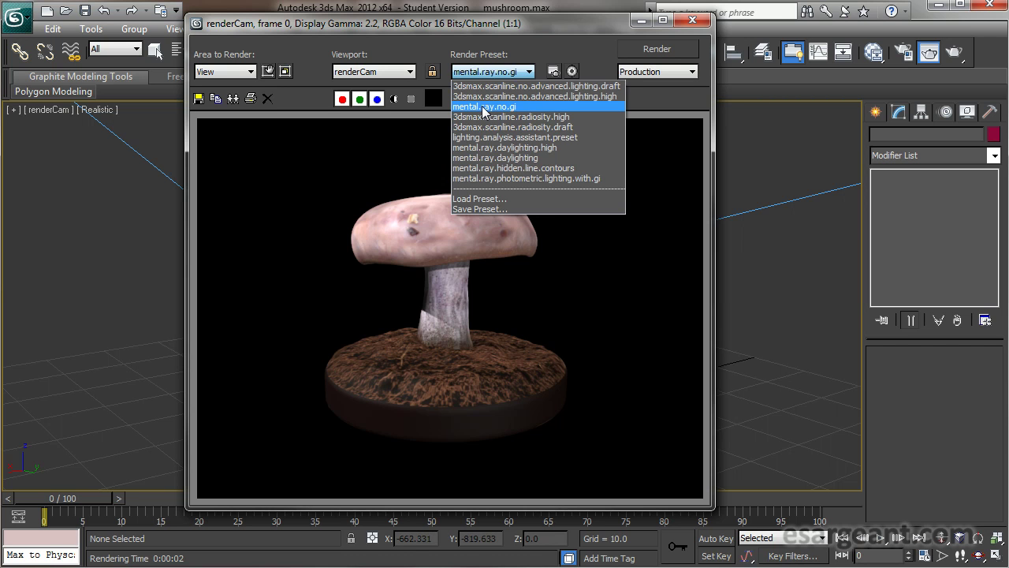
pyautogui.click(484, 107)
pyautogui.moveTo(419, 180); pyautogui.dragTo(451, 162)
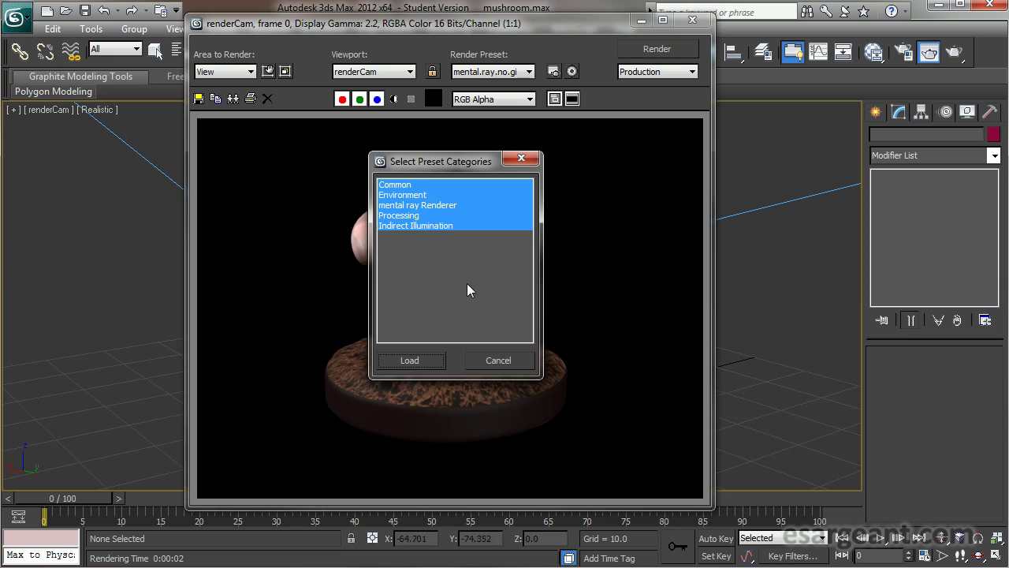
pyautogui.click(410, 361)
pyautogui.moveTo(446, 24); pyautogui.dragTo(400, 0)
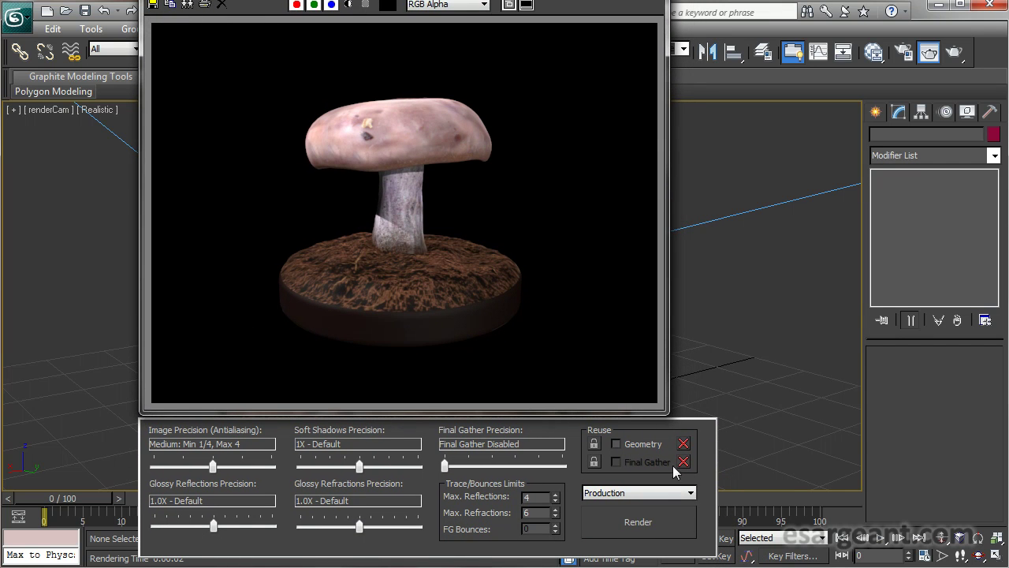
pyautogui.click(655, 524)
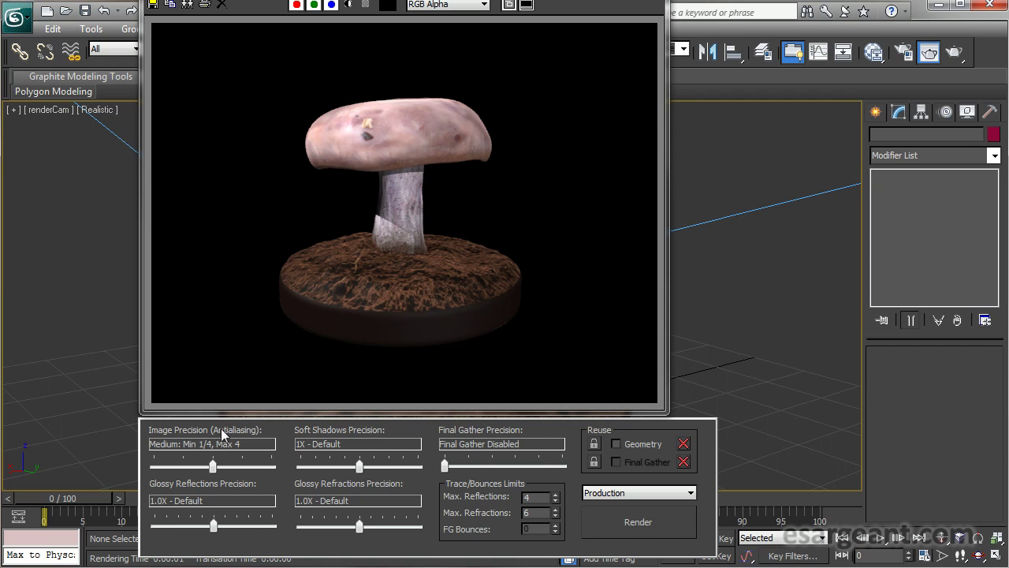
# - Set image precision to High: Min 1, Max 16, glossy refractions to 2.0X and glossy reflections to 3.0X, and render
pyautogui.moveTo(402, 2); pyautogui.dragTo(326, 6)
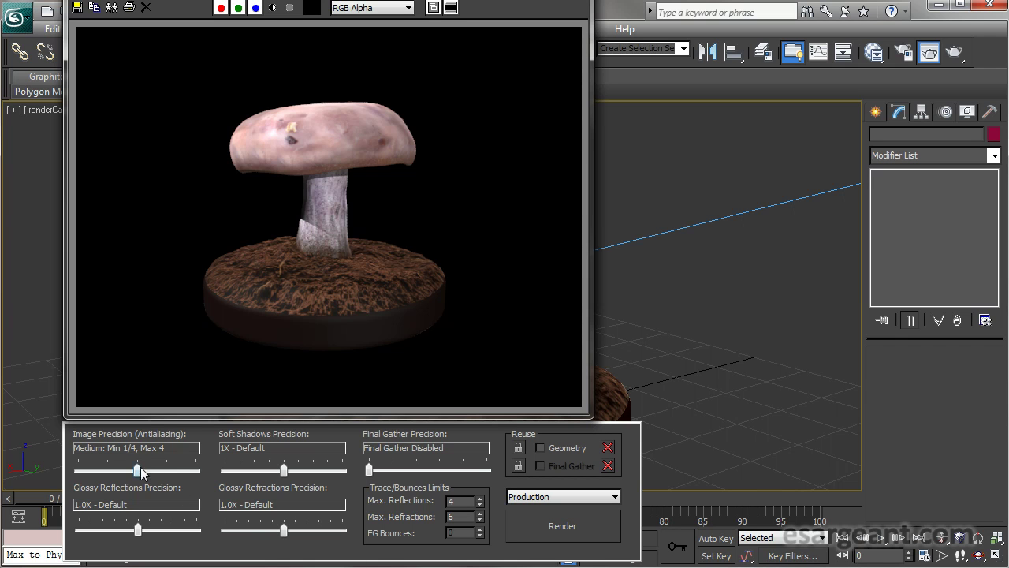
pyautogui.moveTo(138, 470); pyautogui.dragTo(166, 470)
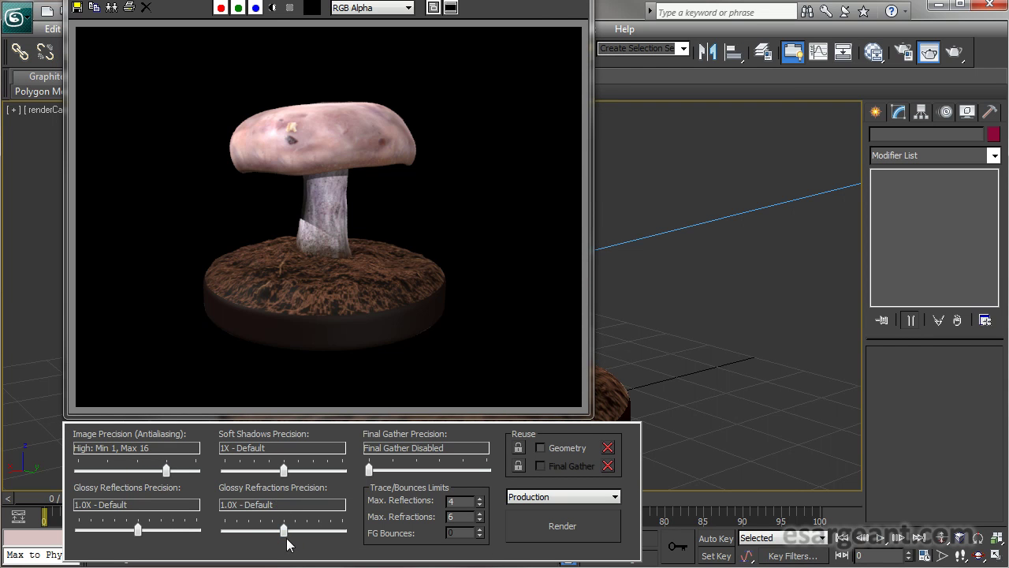
pyautogui.moveTo(285, 531); pyautogui.dragTo(307, 531)
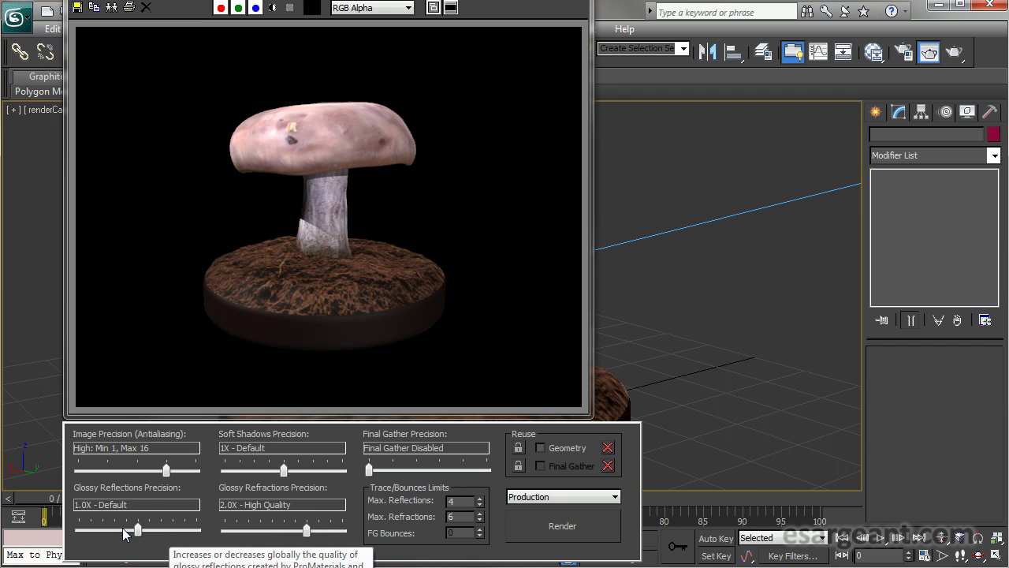
pyautogui.moveTo(138, 531); pyautogui.dragTo(173, 535)
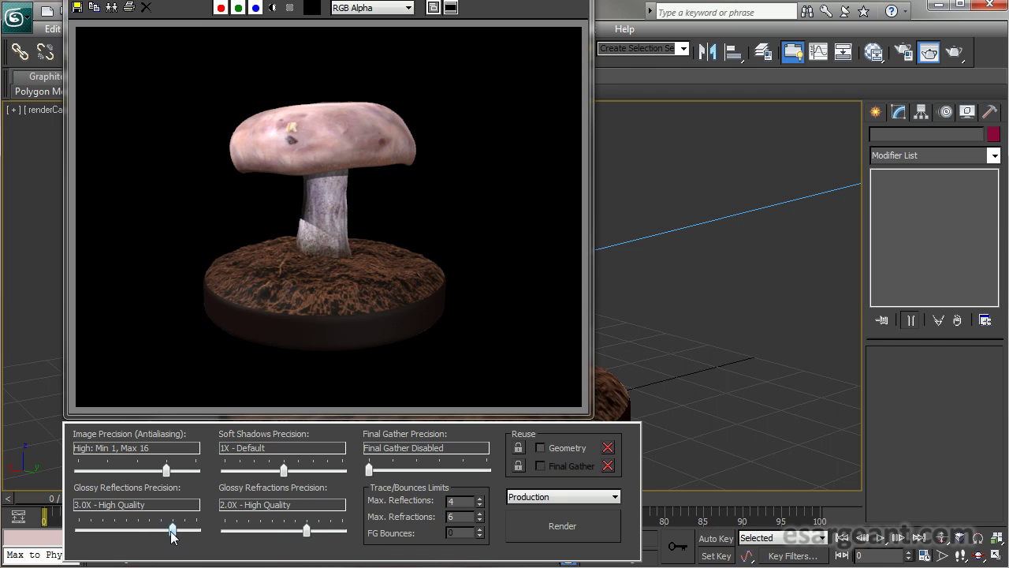
pyautogui.click(567, 531)
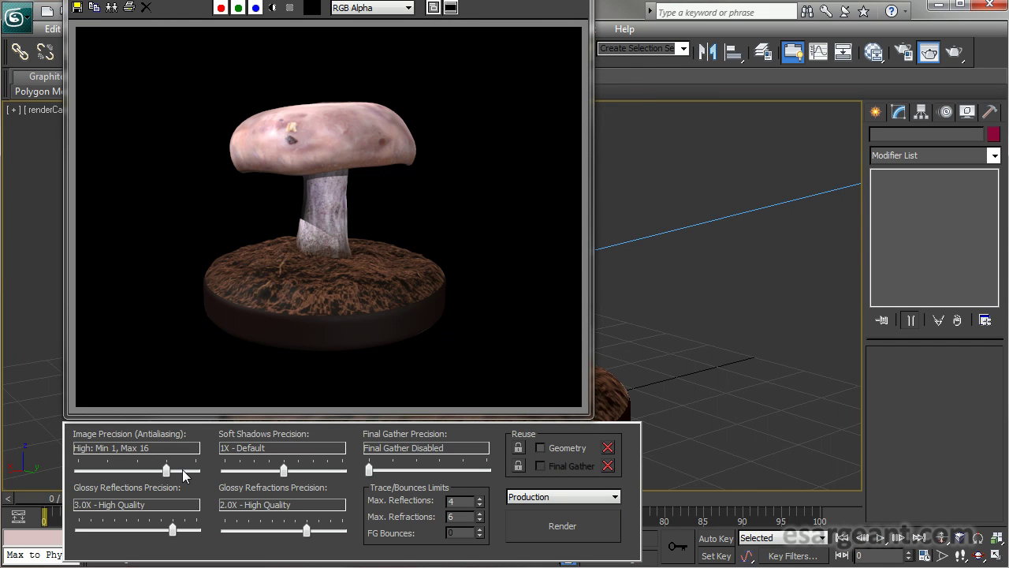
# - Return image precision to Medium: Min 1/4, Max 4 and both glossy reflections and refractions to 1.0X, and render
pyautogui.click(136, 469)
pyautogui.moveTo(174, 533); pyautogui.dragTo(143, 532)
pyautogui.moveTo(307, 530); pyautogui.dragTo(284, 532)
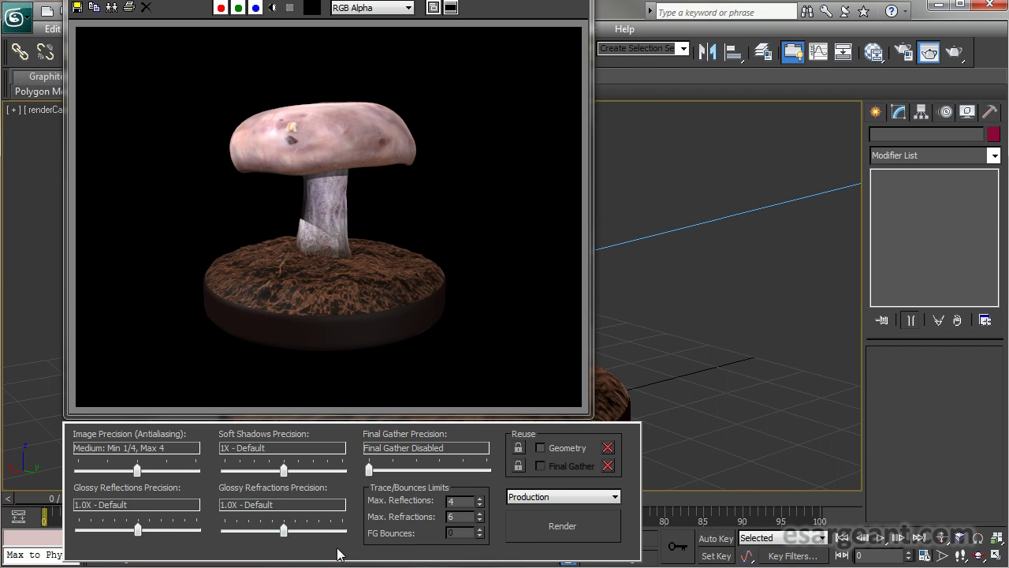
pyautogui.click(525, 540)
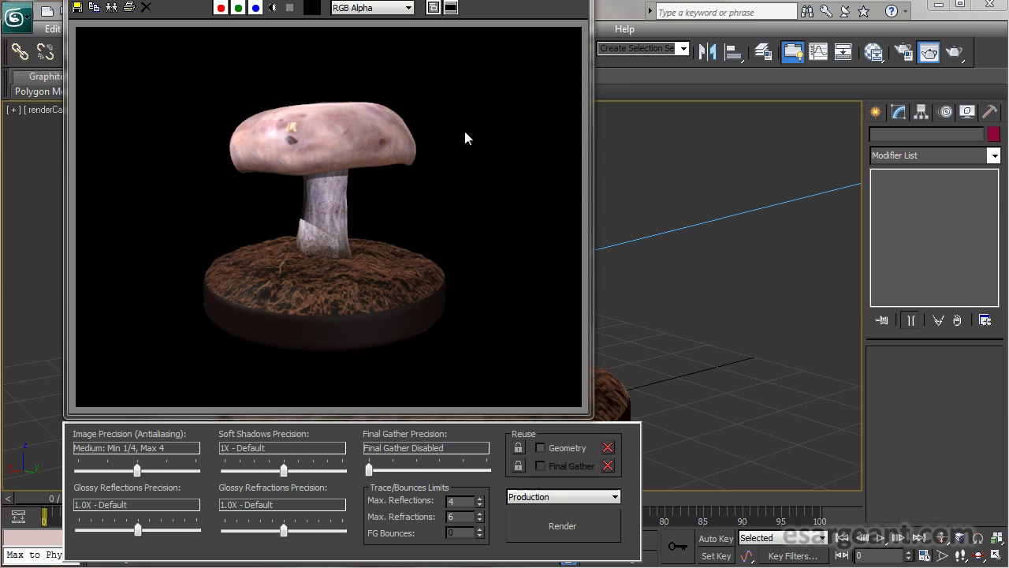
# - View the saving options for the rendered image, dismiss them without saving and close the rendered frame window
pyautogui.moveTo(316, 0); pyautogui.dragTo(298, 30)
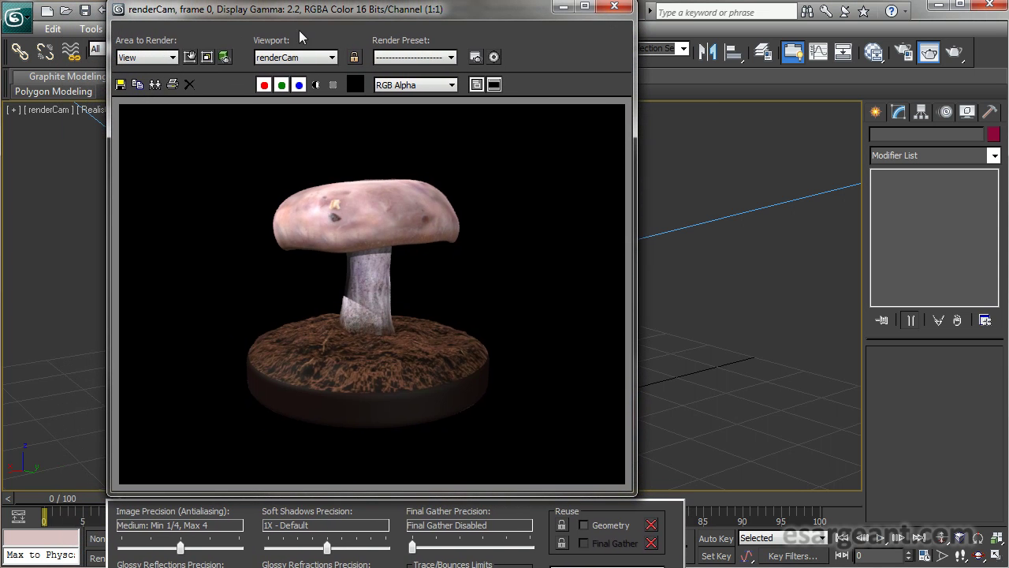
pyautogui.click(126, 85)
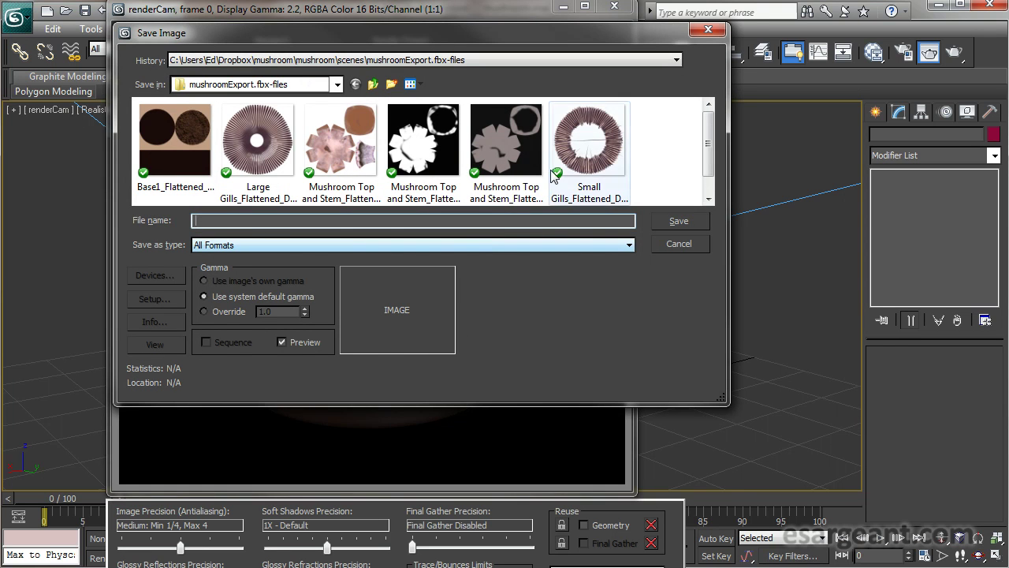
pyautogui.moveTo(449, 46); pyautogui.dragTo(408, 417)
pyautogui.moveTo(374, 118); pyautogui.dragTo(372, 87)
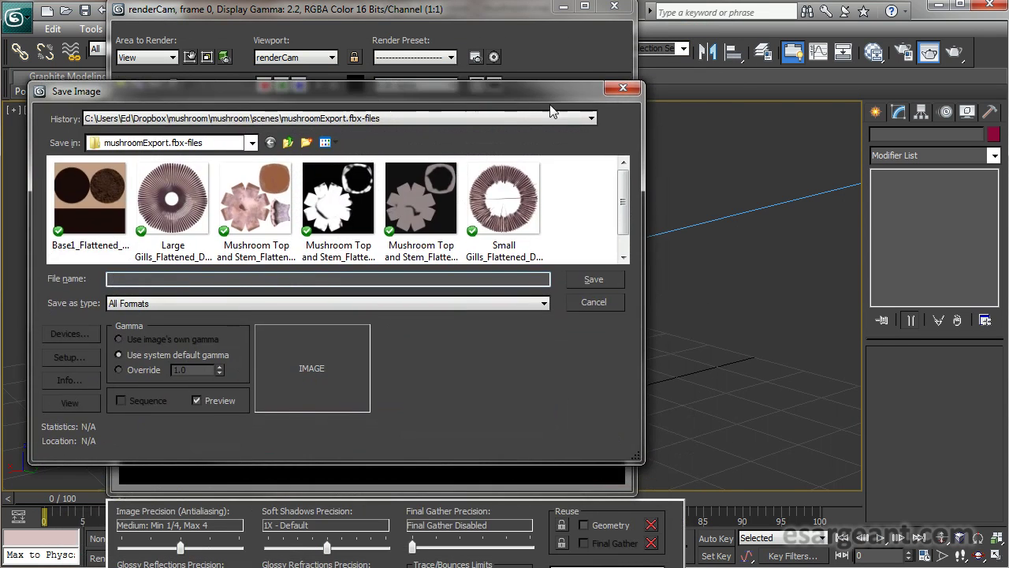
pyautogui.click(625, 88)
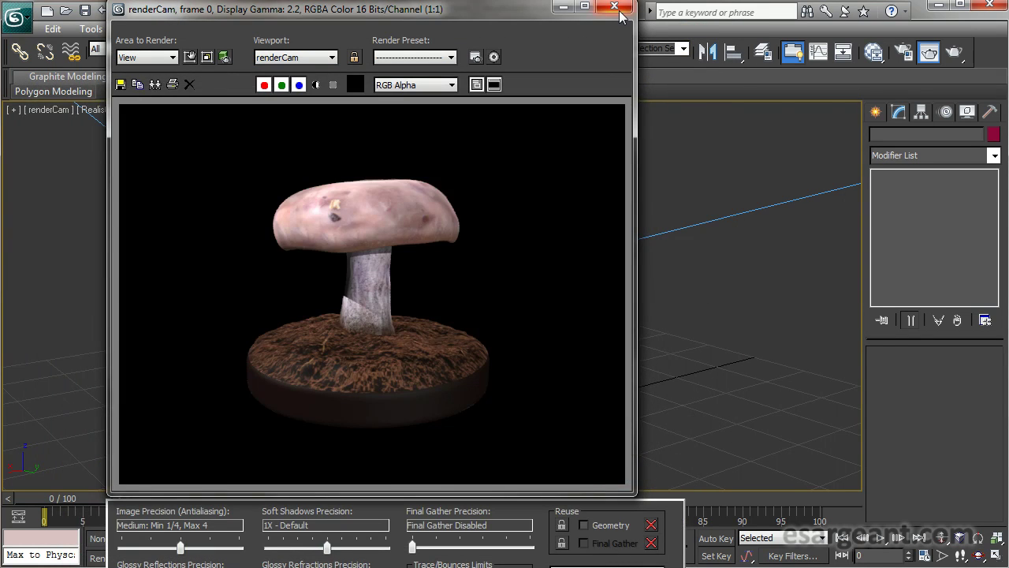
pyautogui.click(615, 8)
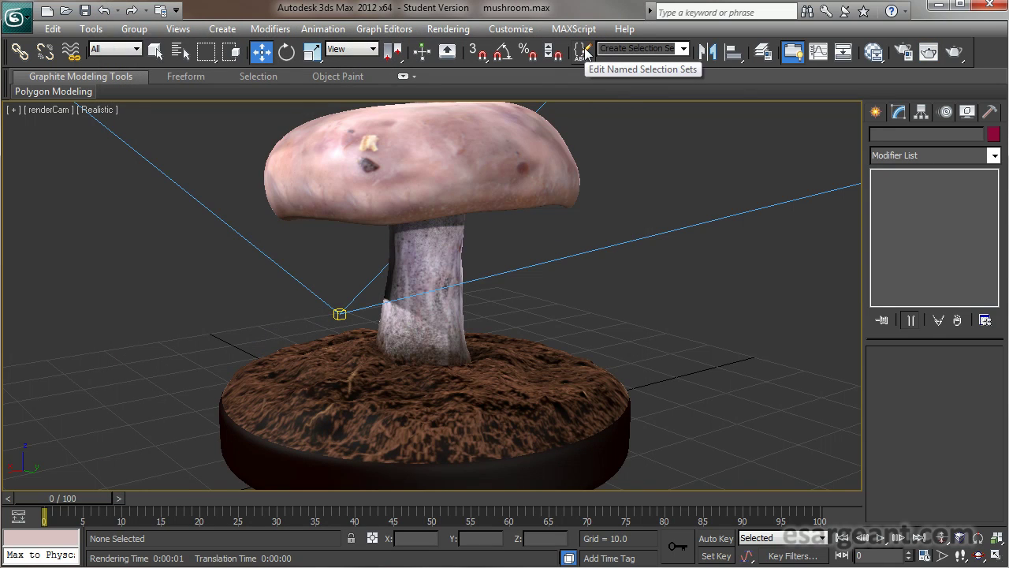
pyautogui.moveTo(71, 498); pyautogui.dragTo(804, 500)
pyautogui.moveTo(861, 561); pyautogui.dragTo(48, 552)
pyautogui.press('w')
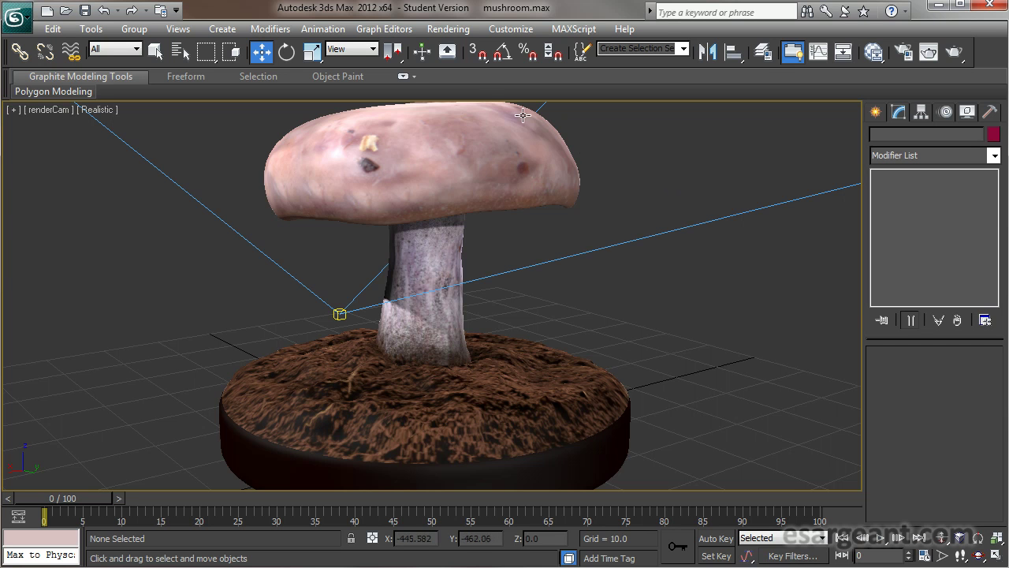
# - Open Render Setup and set the time output to Active Time Segment
pyautogui.click(451, 32)
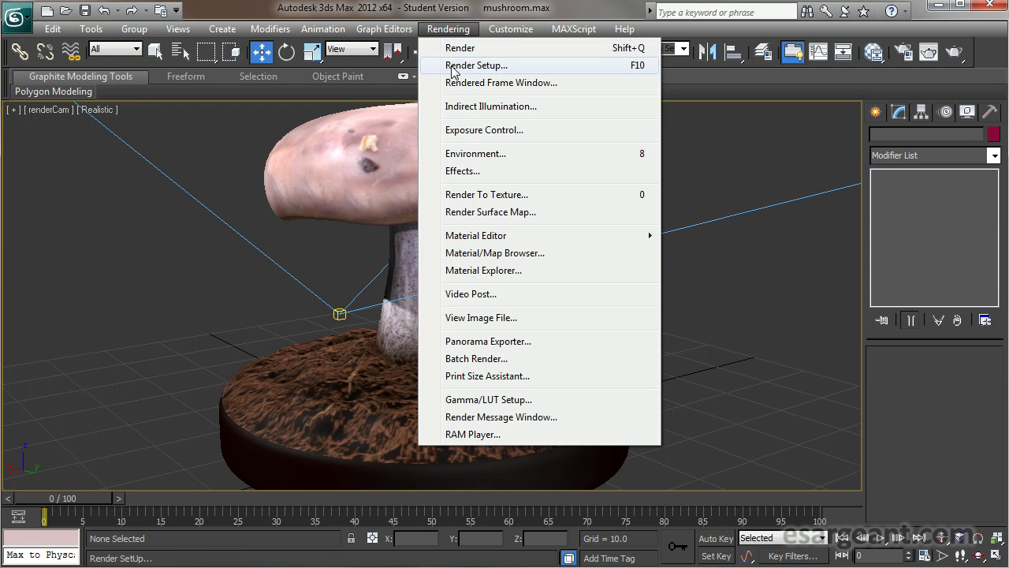
pyautogui.click(452, 67)
pyautogui.moveTo(466, 3); pyautogui.dragTo(278, 42)
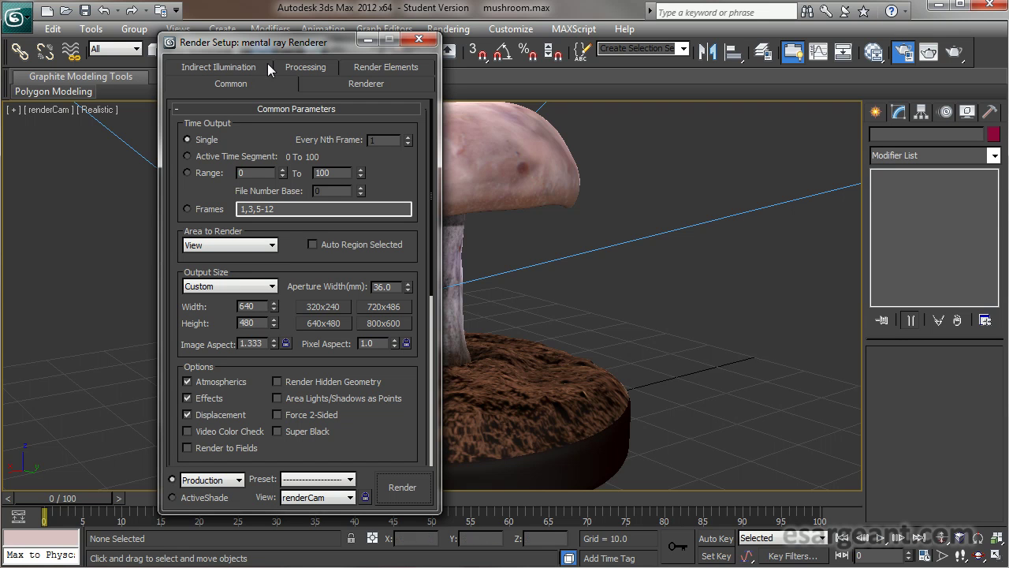
pyautogui.moveTo(295, 42); pyautogui.dragTo(248, 43)
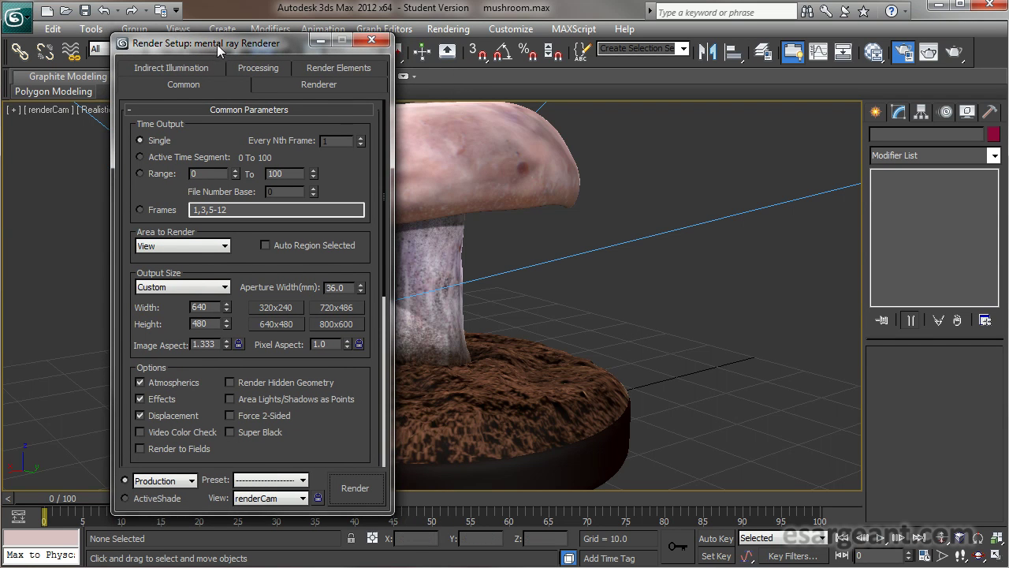
pyautogui.moveTo(214, 47); pyautogui.dragTo(222, 28)
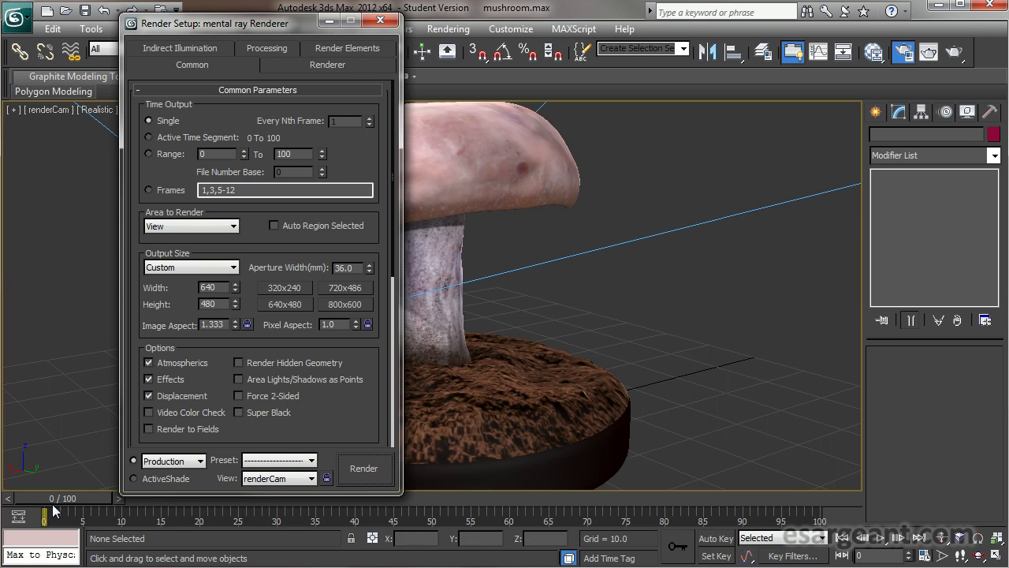
pyautogui.click(147, 138)
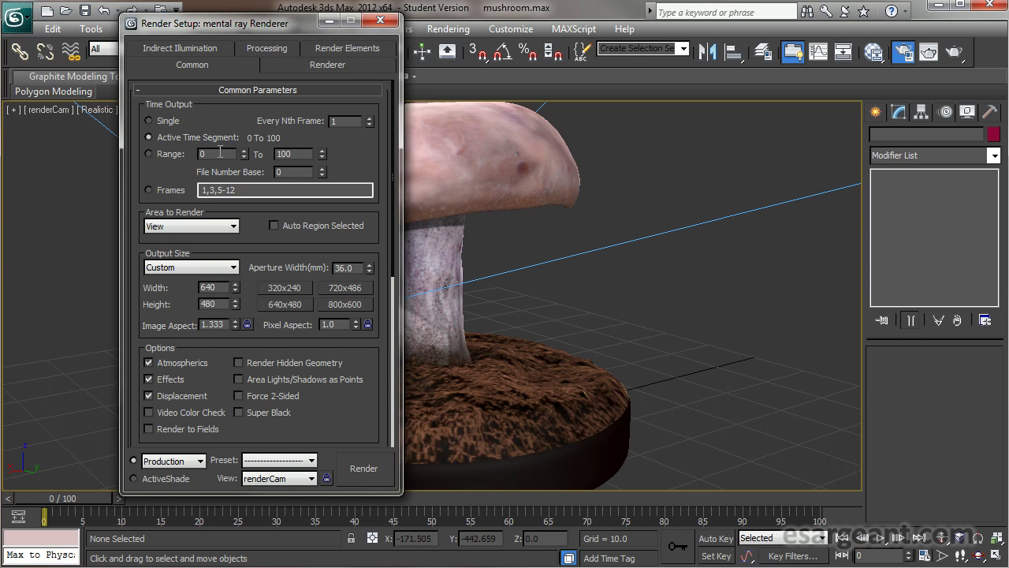
pyautogui.moveTo(247, 28); pyautogui.dragTo(256, 23)
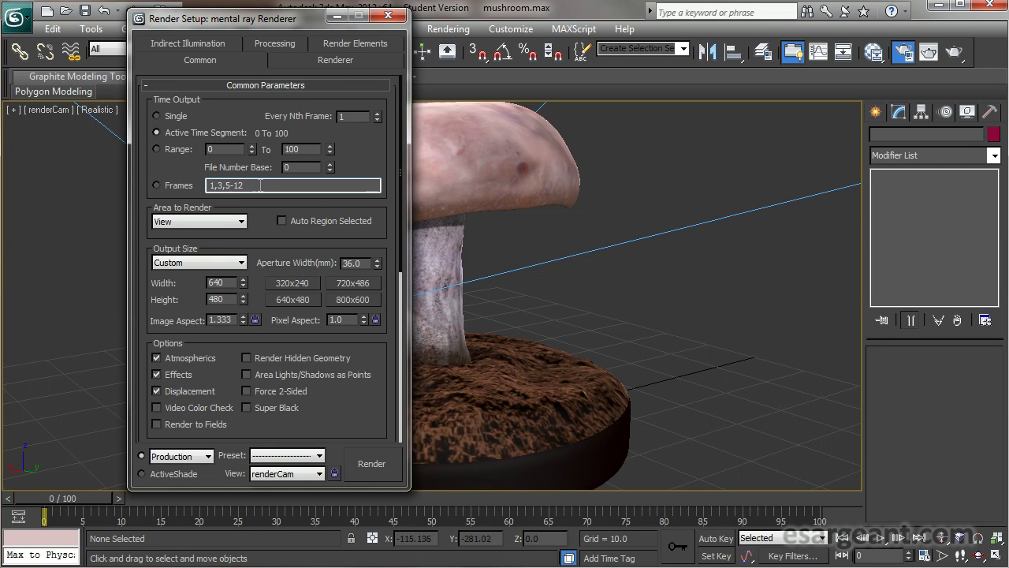
# - Check the available Area to Render choices in Render Setup and keep View selected
pyautogui.moveTo(264, 239); pyautogui.dragTo(268, 200)
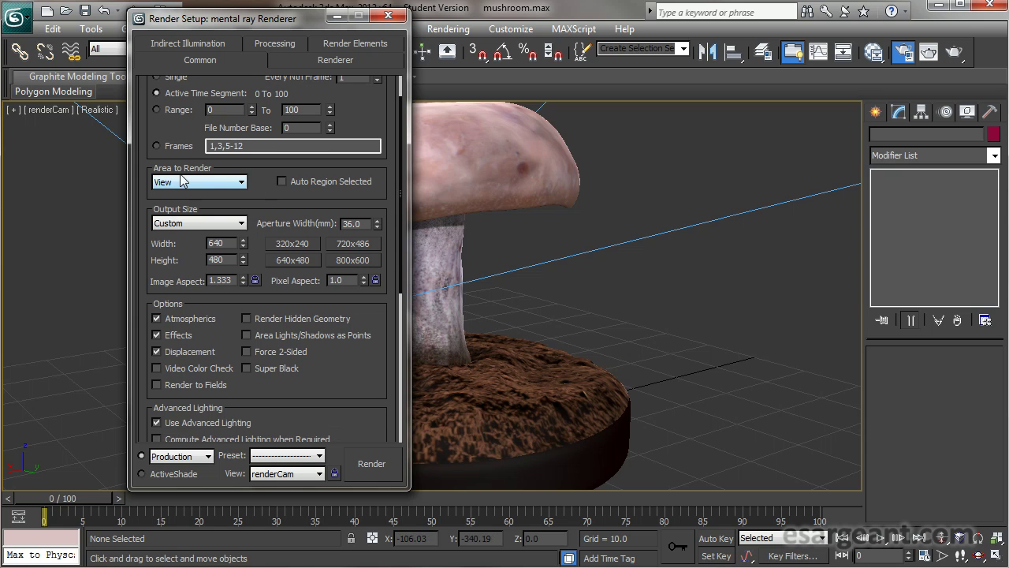
pyautogui.click(234, 186)
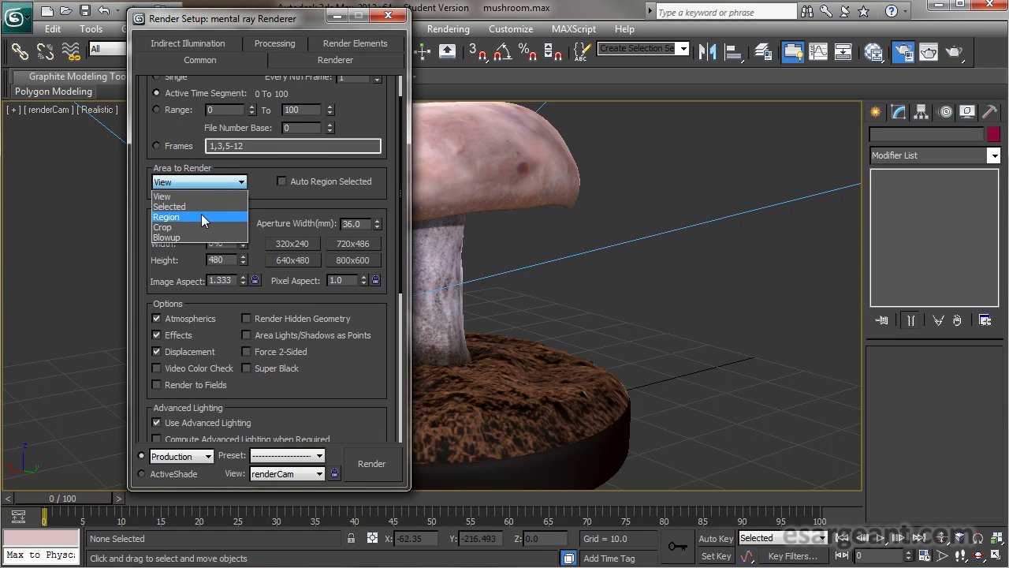
pyautogui.click(208, 196)
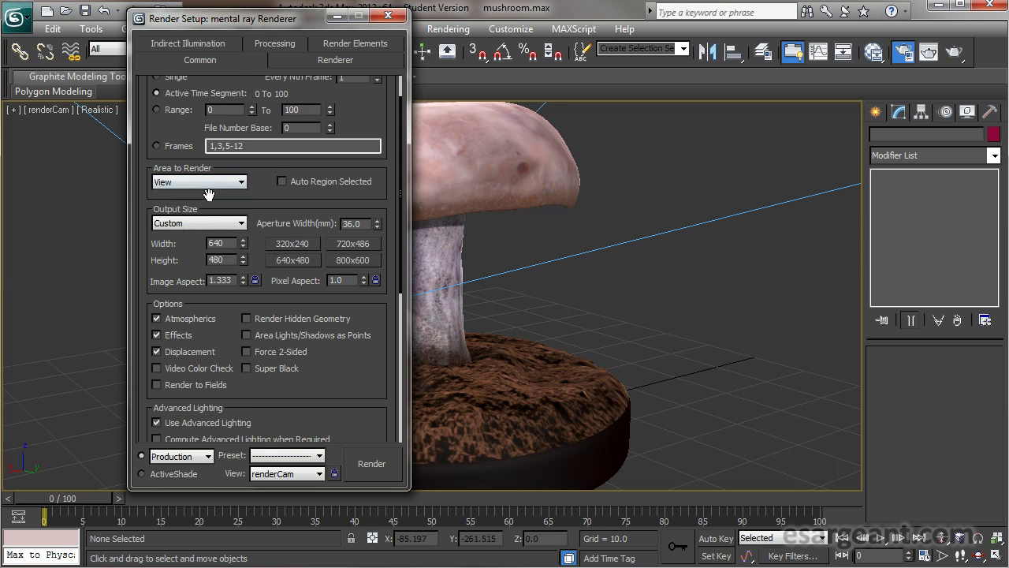
pyautogui.moveTo(273, 206); pyautogui.dragTo(262, 174)
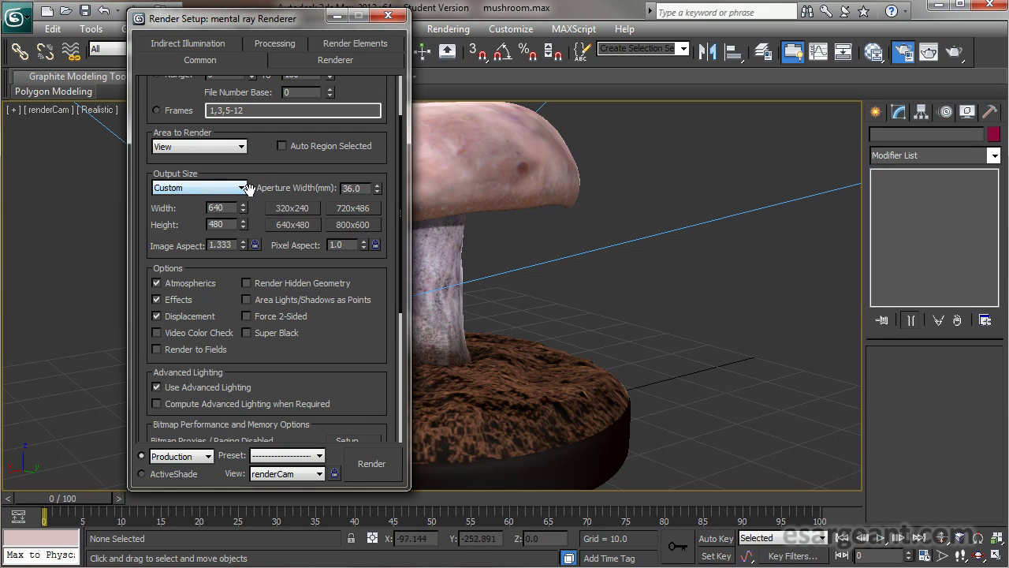
# - Decline rendering the sequence without an output file, set the time output to Single and render the frame through renderCam
pyautogui.moveTo(306, 22); pyautogui.dragTo(963, 120)
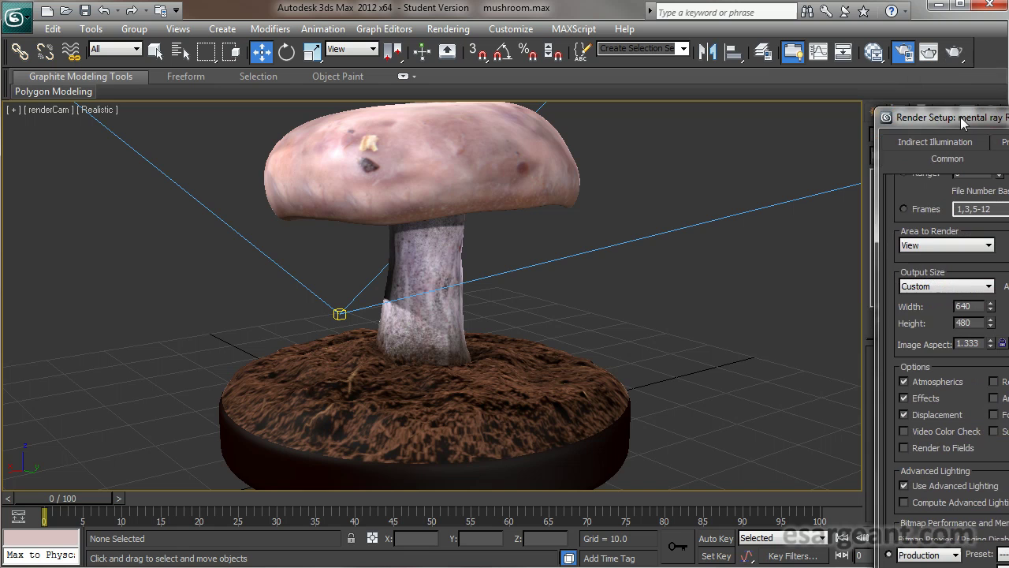
pyautogui.click(955, 53)
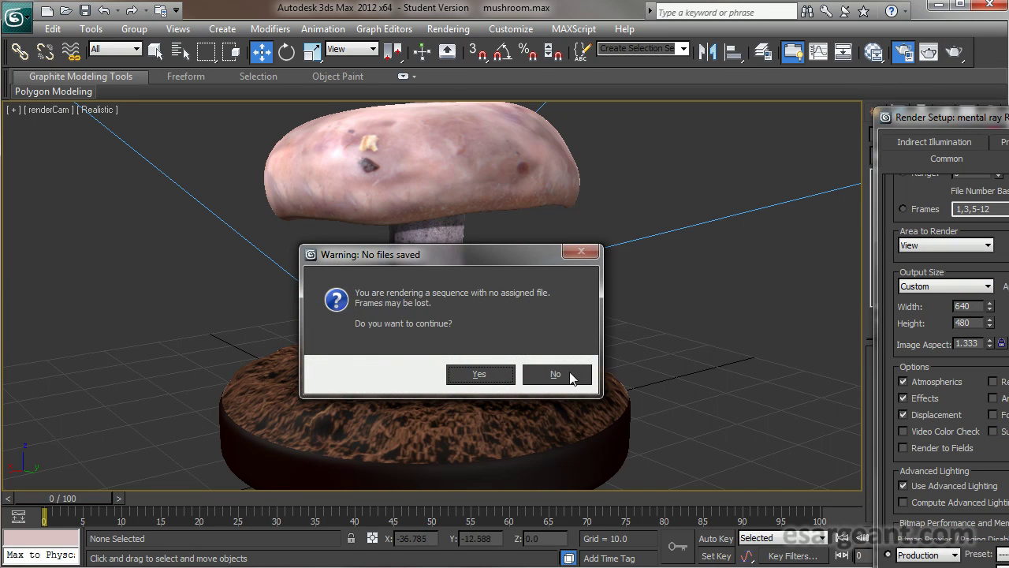
pyautogui.click(540, 375)
pyautogui.scroll(3, 911, 208)
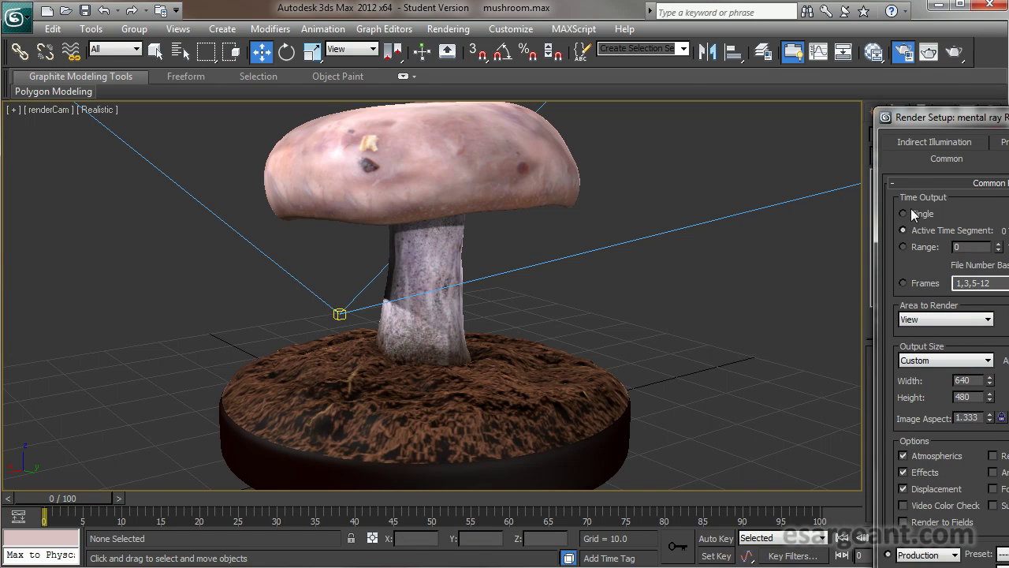
pyautogui.click(955, 52)
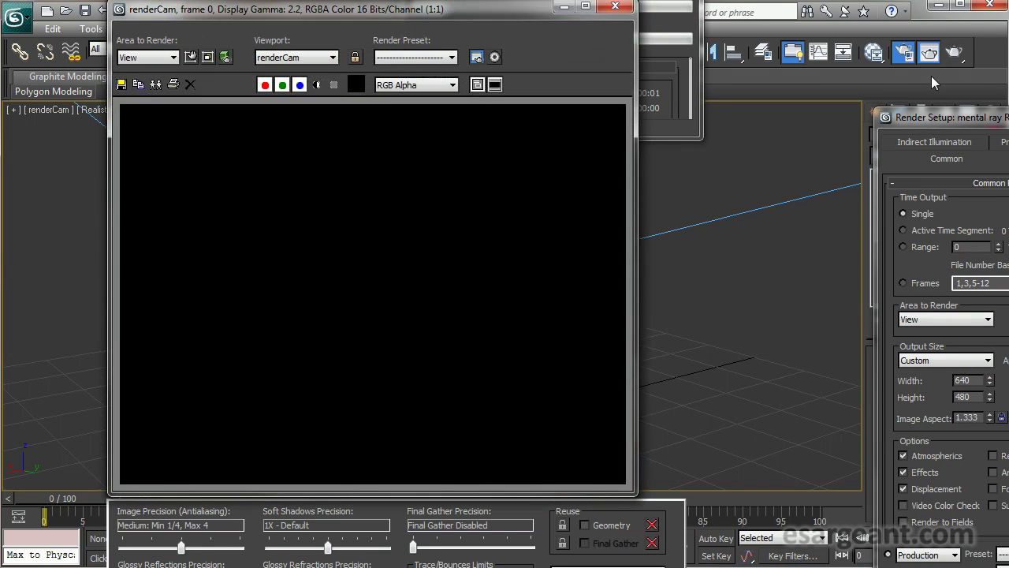
# - Compare the rendered frame's framing with the renderCam viewport and close the rendered frame window
pyautogui.moveTo(477, 13); pyautogui.dragTo(920, 15)
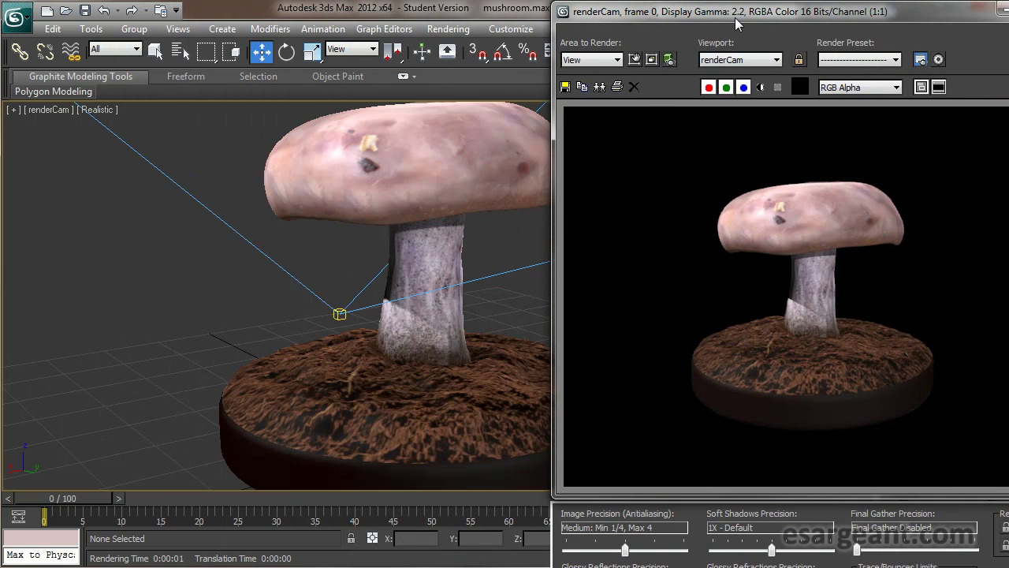
pyautogui.moveTo(738, 17); pyautogui.dragTo(847, 18)
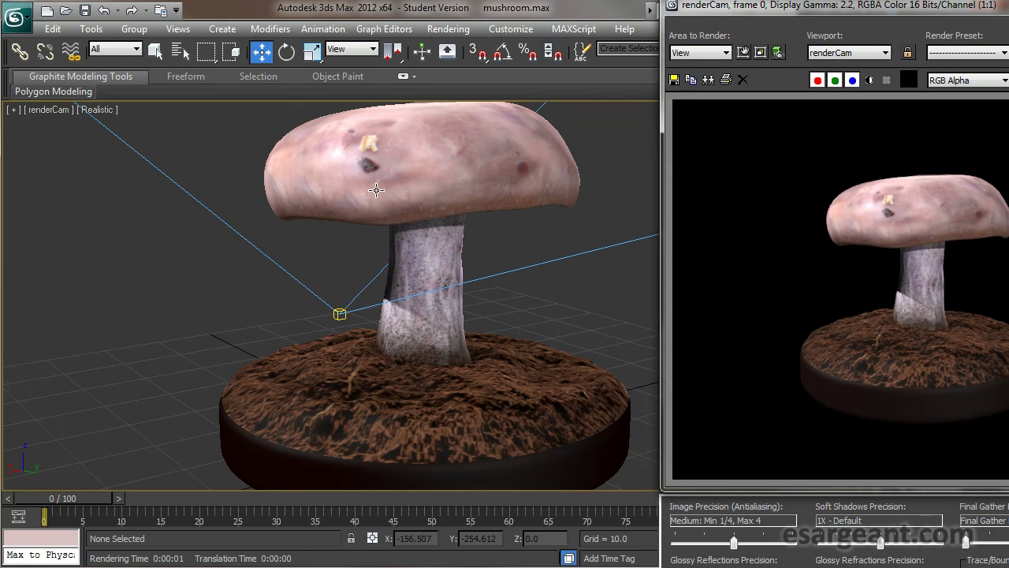
pyautogui.moveTo(763, 12); pyautogui.dragTo(258, 14)
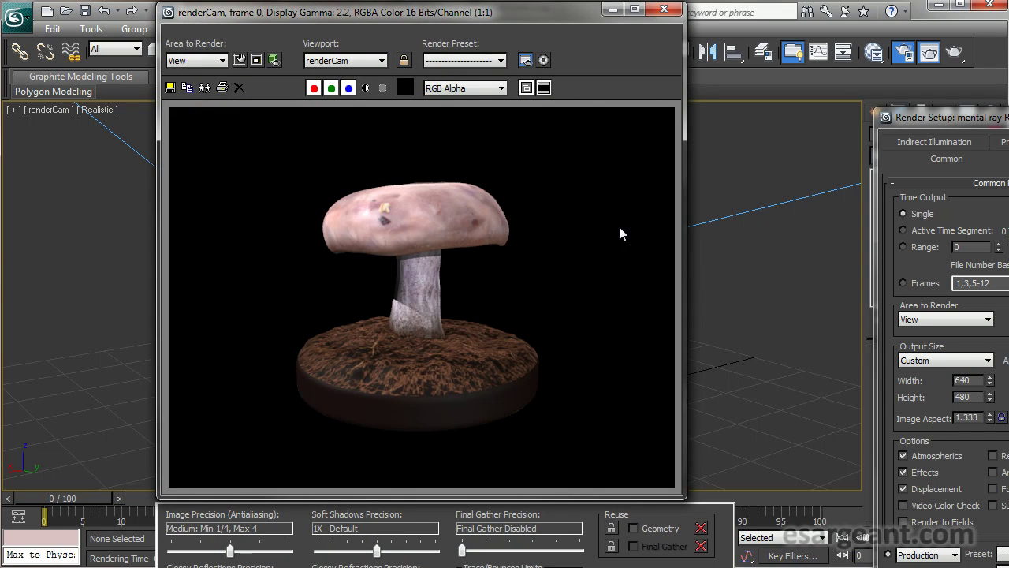
pyautogui.moveTo(537, 20); pyautogui.dragTo(430, 514)
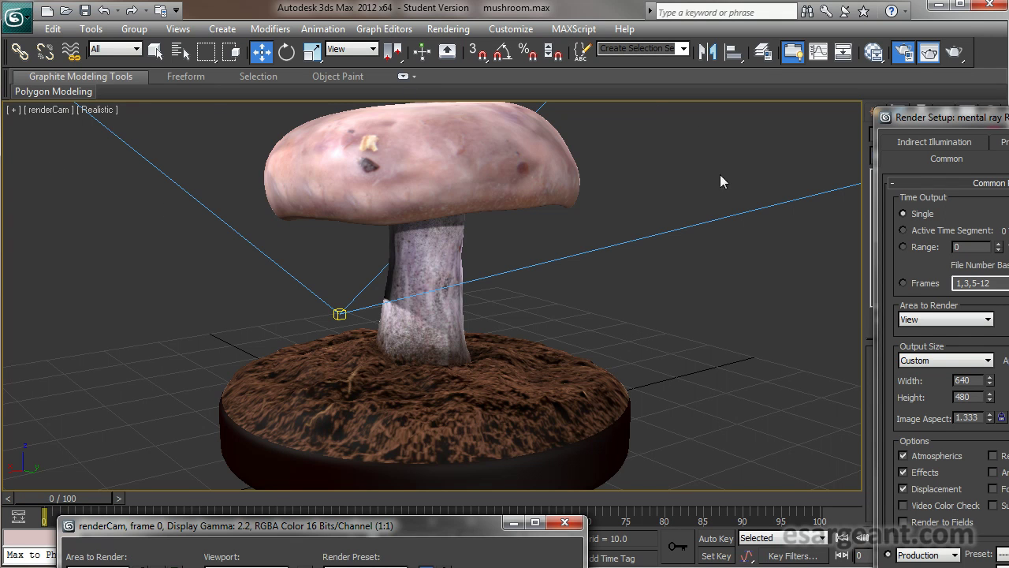
pyautogui.moveTo(477, 526); pyautogui.dragTo(521, 464)
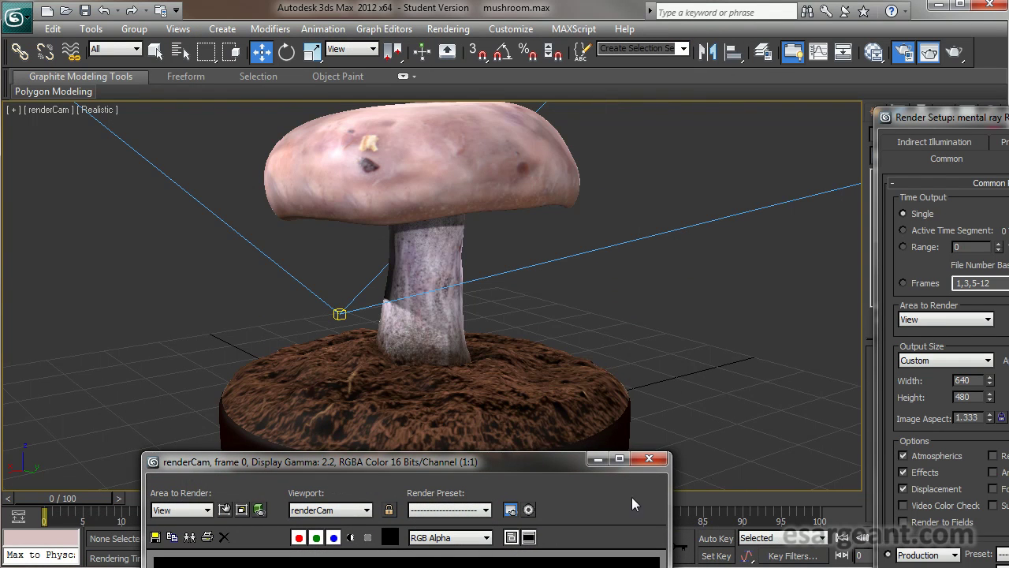
pyautogui.click(649, 459)
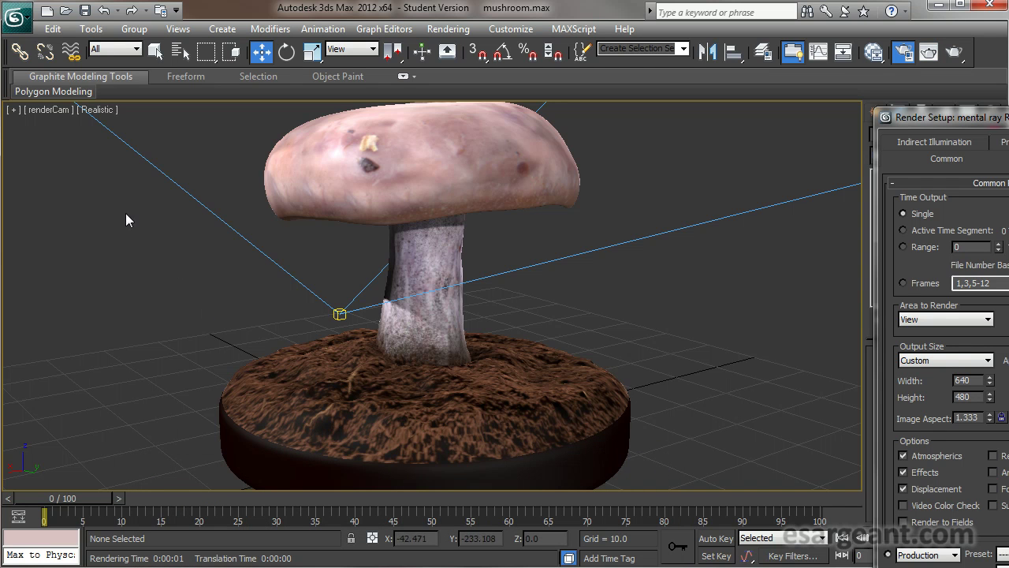
# - Enable Show Safe Frames in Active View in the renderCam viewport's configuration and apply it
pyautogui.click(13, 110)
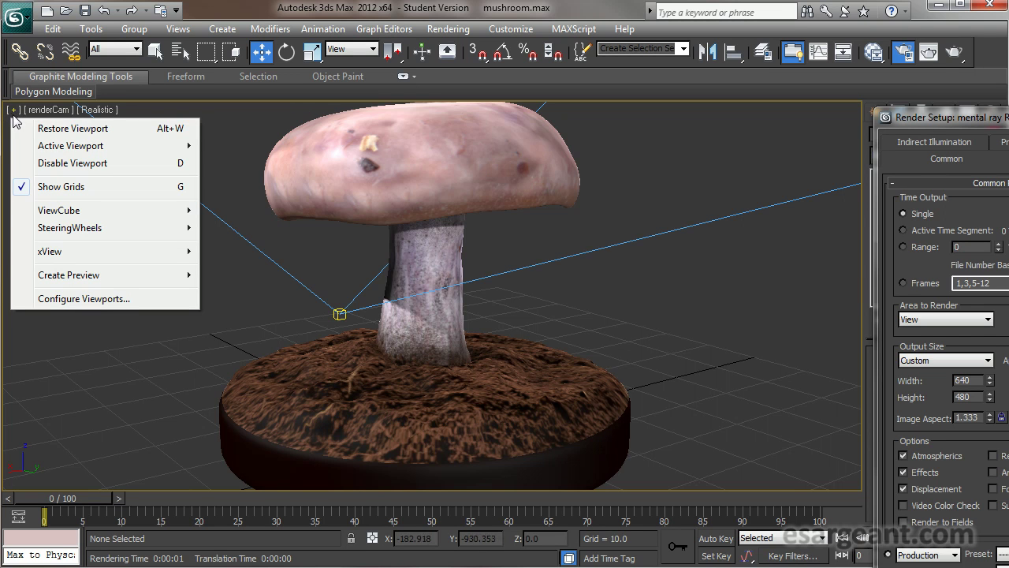
pyautogui.click(96, 299)
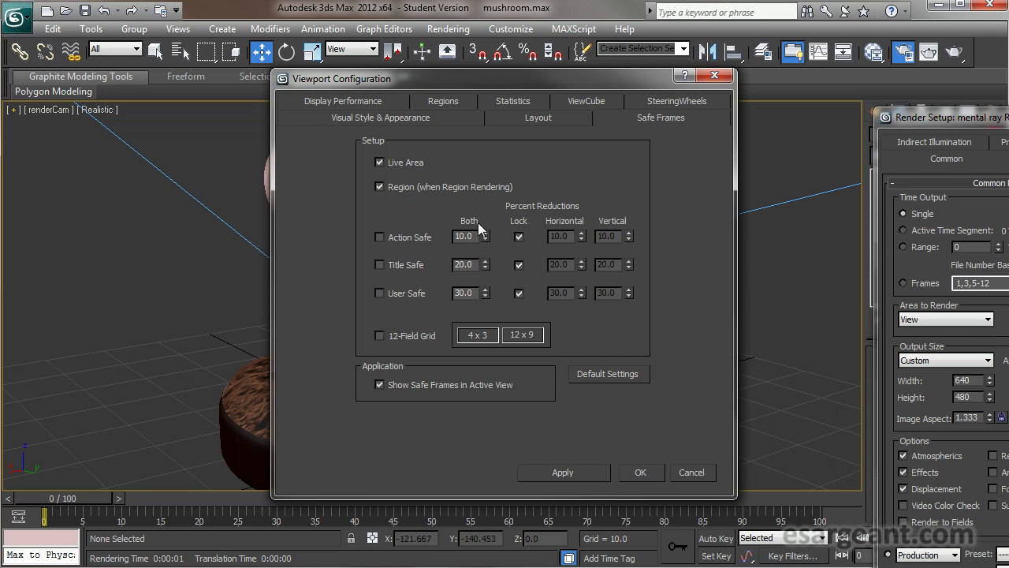
pyautogui.click(578, 470)
pyautogui.click(640, 472)
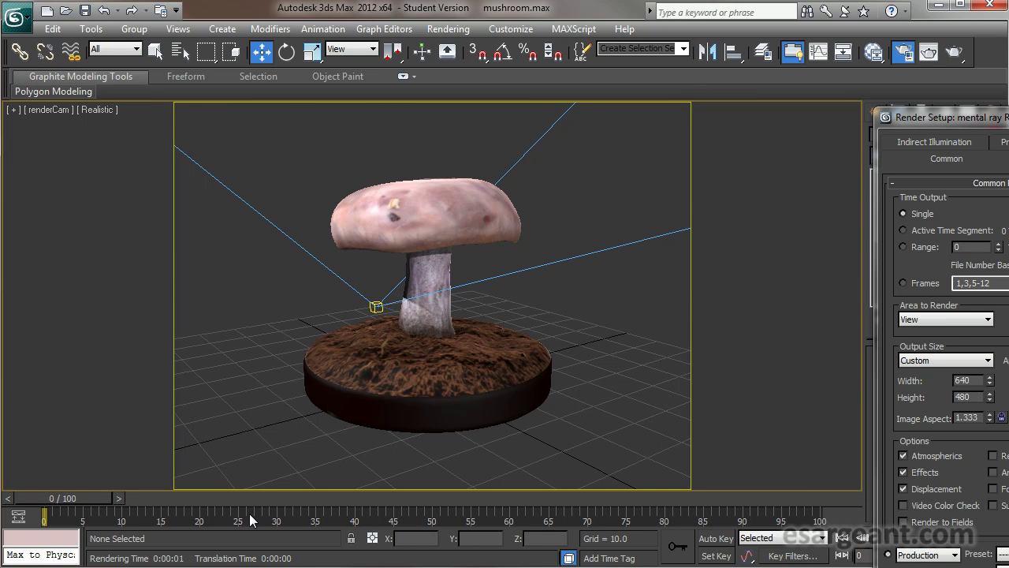
# - Render renderCam to compare it with the safe-frame view, and scrub the animation from frame 0 to 100 and back
pyautogui.click(955, 52)
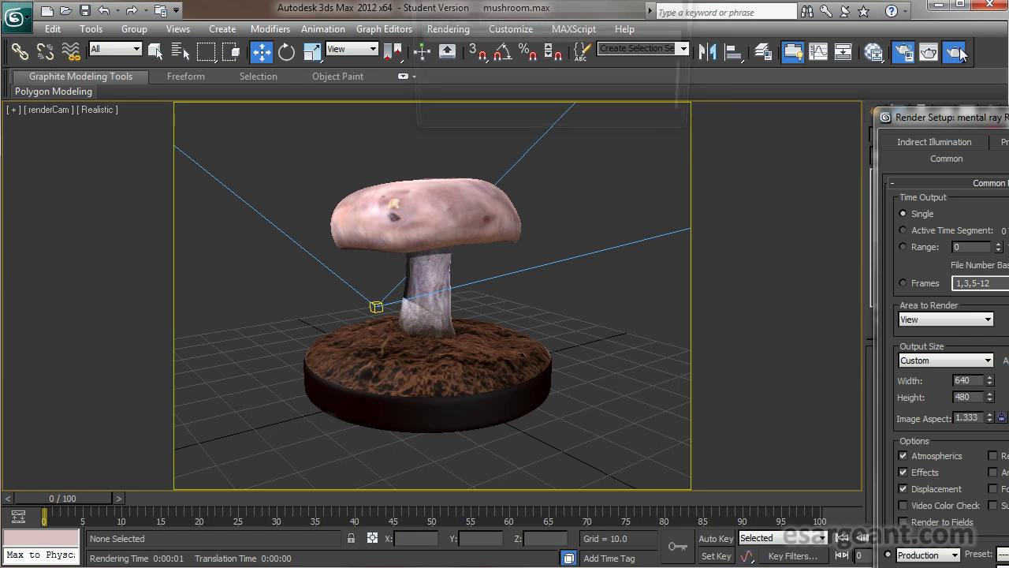
pyautogui.moveTo(527, 465); pyautogui.dragTo(550, 11)
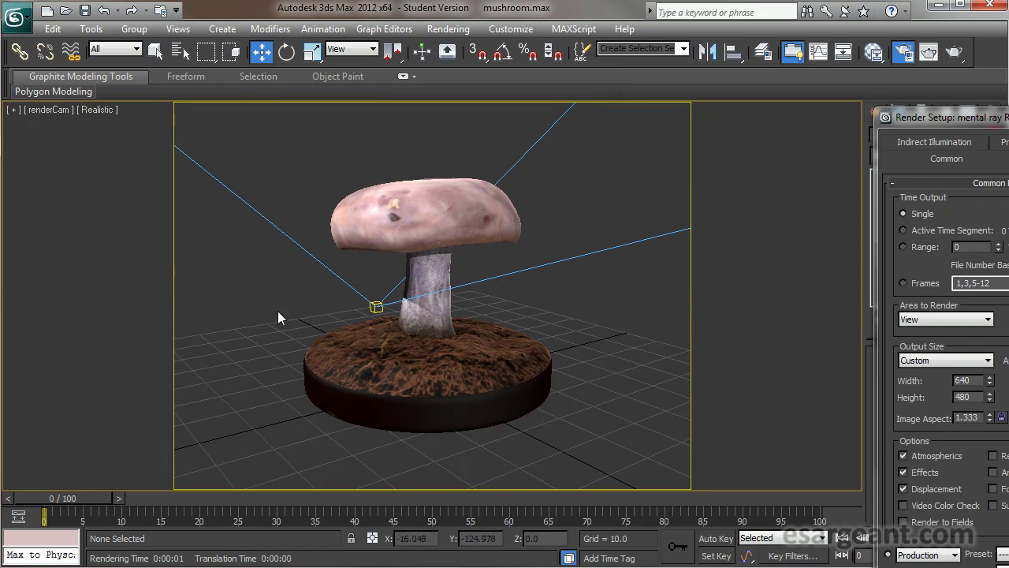
pyautogui.moveTo(88, 499); pyautogui.dragTo(835, 499)
pyautogui.moveTo(973, 561); pyautogui.dragTo(9, 497)
# - Set the render output size to the HDTV (video) format at 1280x720
pyautogui.moveTo(995, 114); pyautogui.dragTo(796, 55)
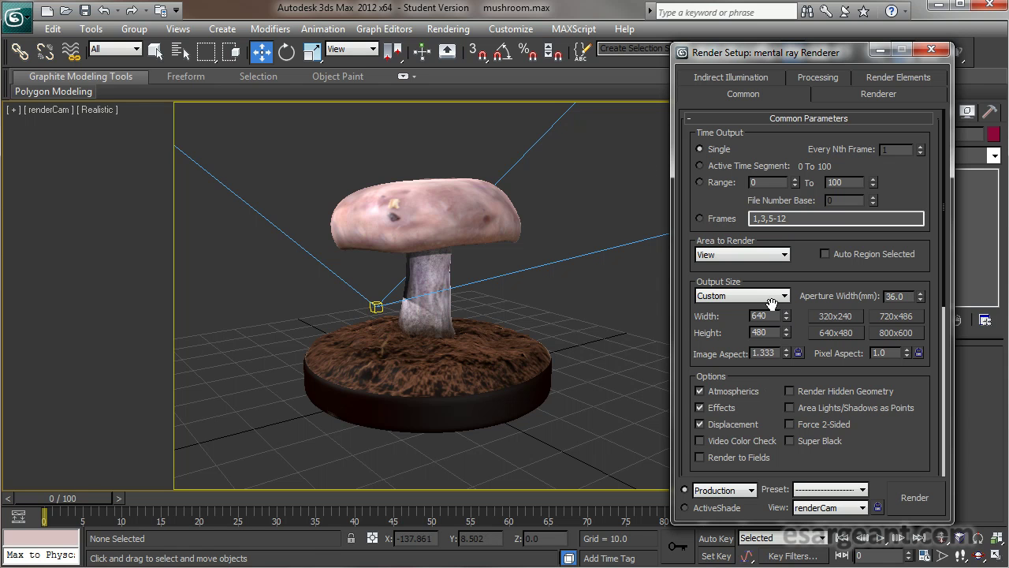
pyautogui.click(736, 295)
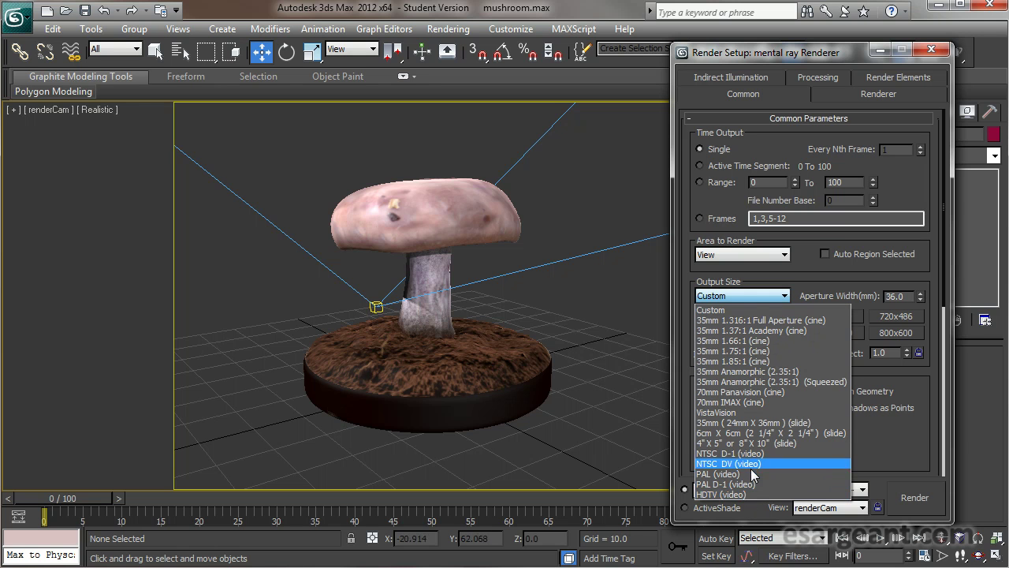
pyautogui.click(750, 495)
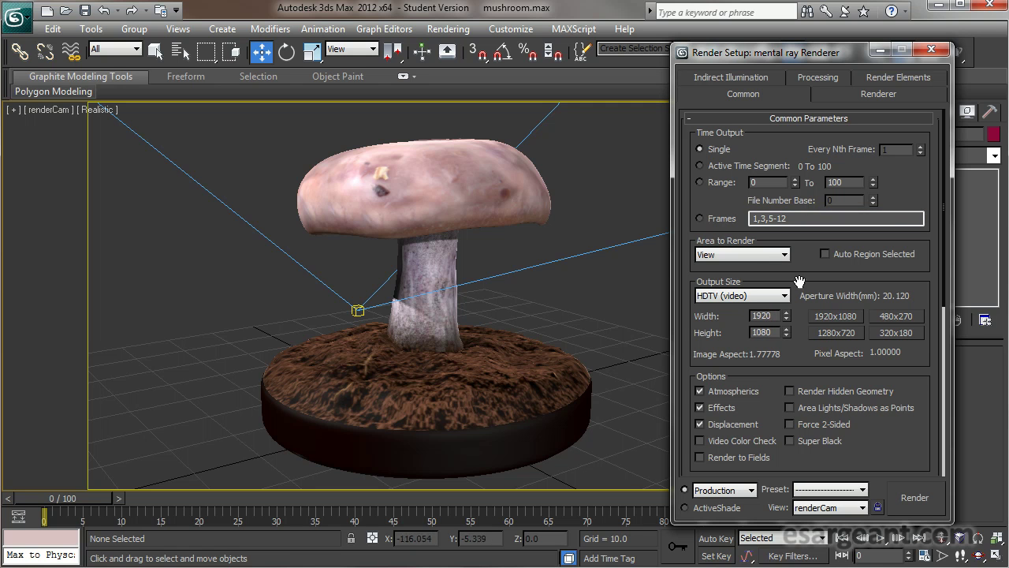
pyautogui.moveTo(819, 54); pyautogui.dragTo(784, 51)
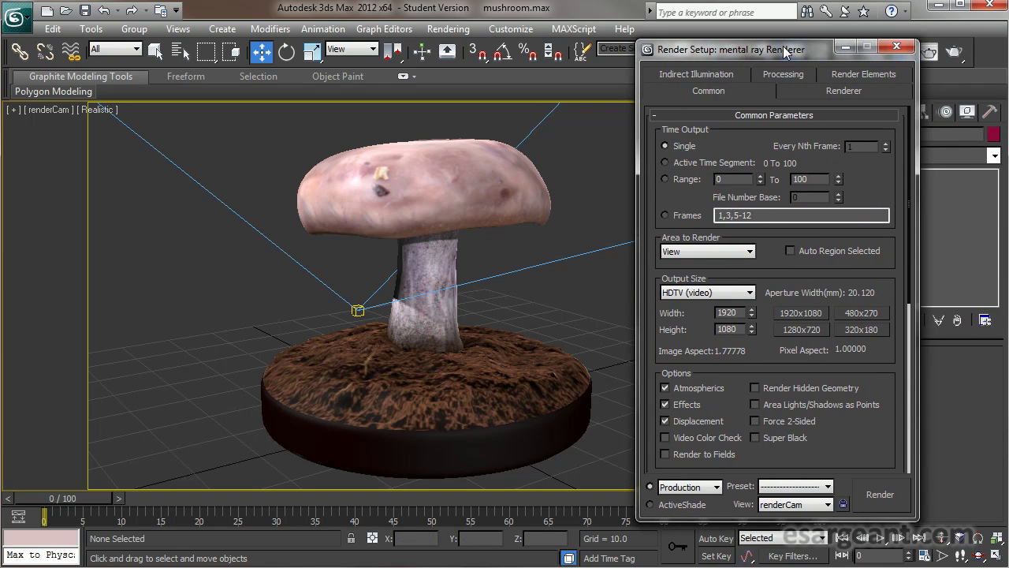
pyautogui.click(788, 332)
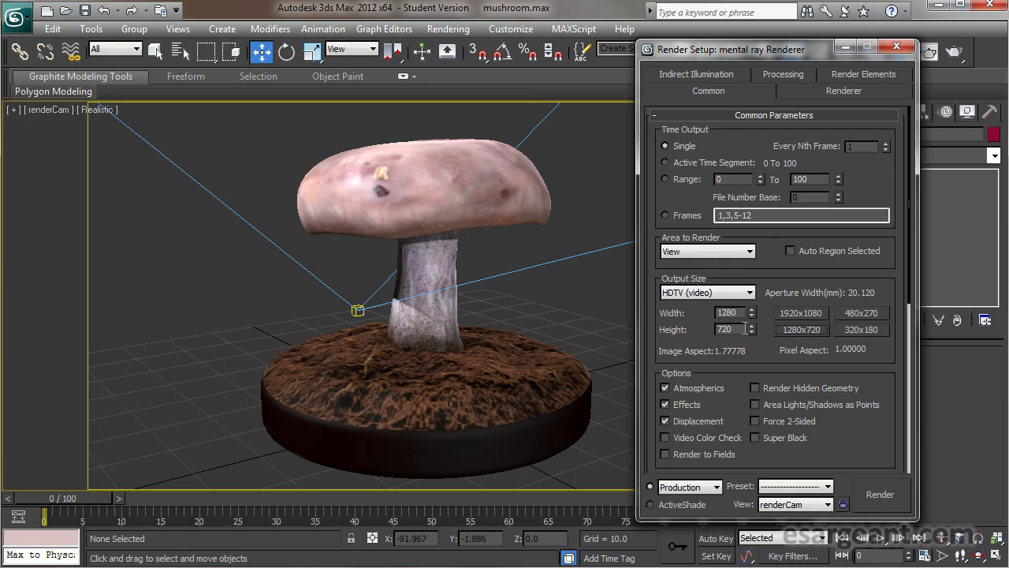
pyautogui.moveTo(780, 50); pyautogui.dragTo(1000, 49)
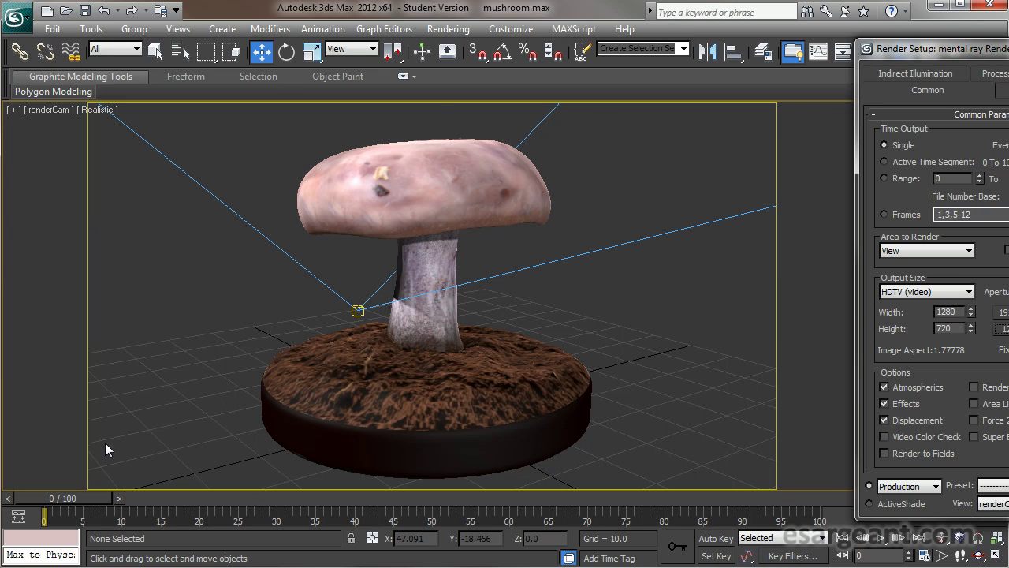
# - Render the mushroom through renderCam at 1280x720, inspect the image and close the rendered frame window
pyautogui.moveTo(946, 49); pyautogui.dragTo(706, 29)
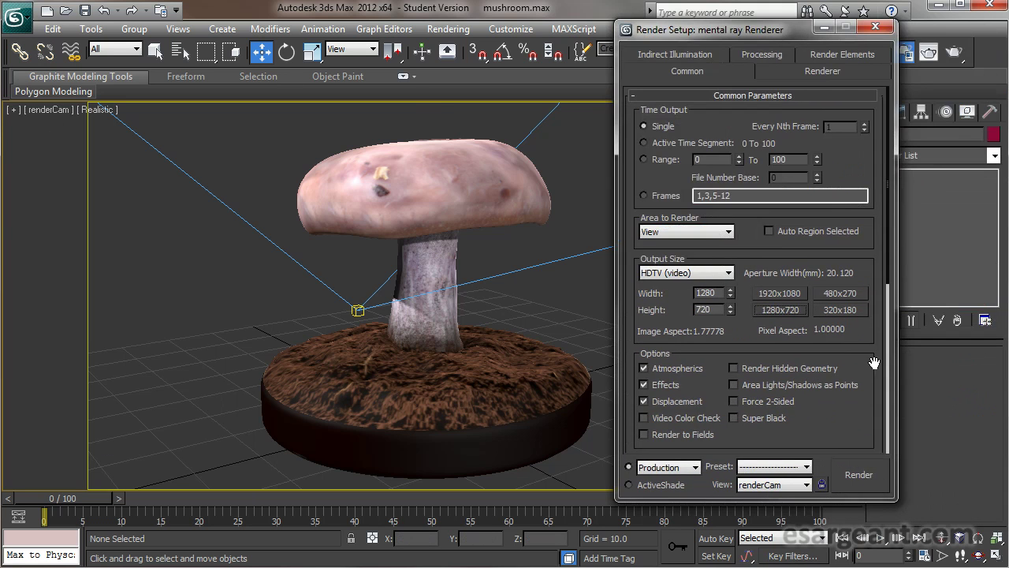
pyautogui.click(871, 477)
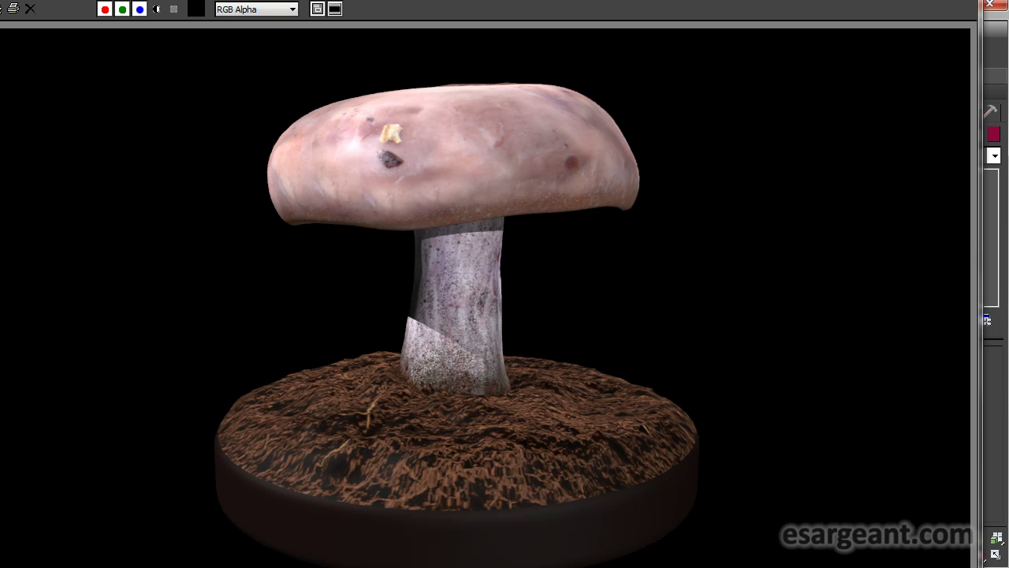
pyautogui.moveTo(980, 0); pyautogui.dragTo(615, 123)
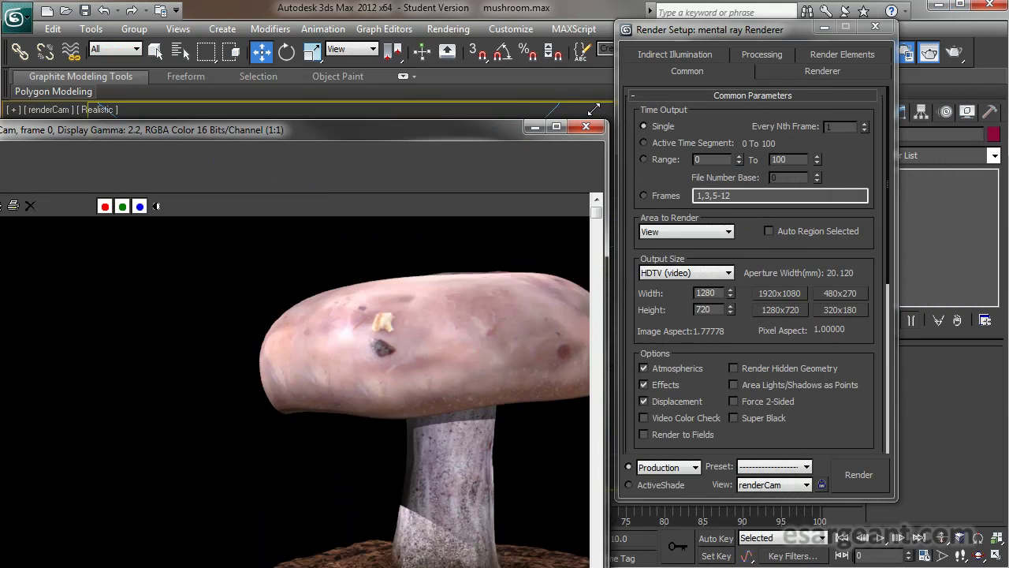
pyautogui.moveTo(447, 132); pyautogui.dragTo(655, 40)
pyautogui.moveTo(488, 30); pyautogui.dragTo(422, 30)
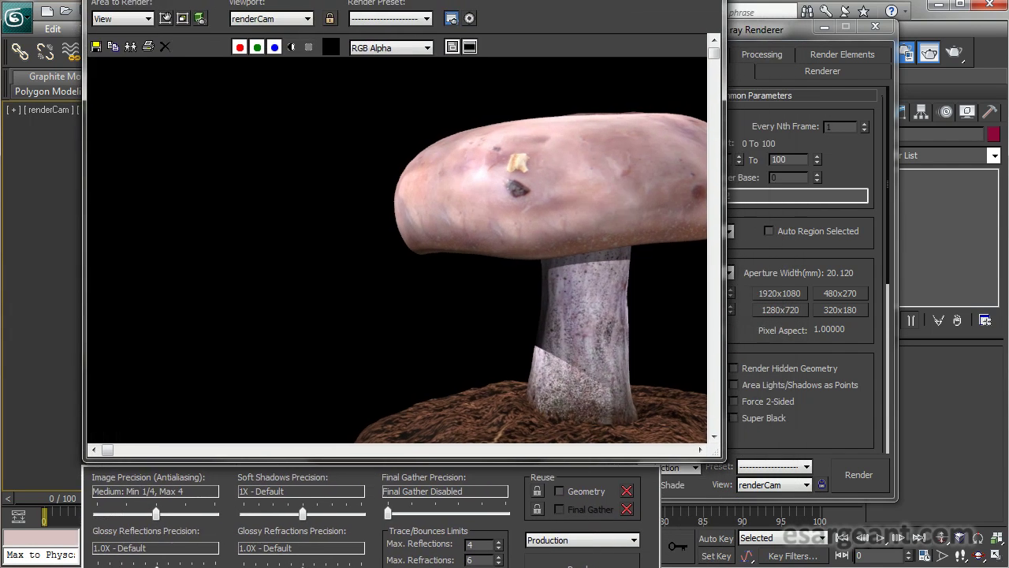
pyautogui.hotkey('alt', 'F4')
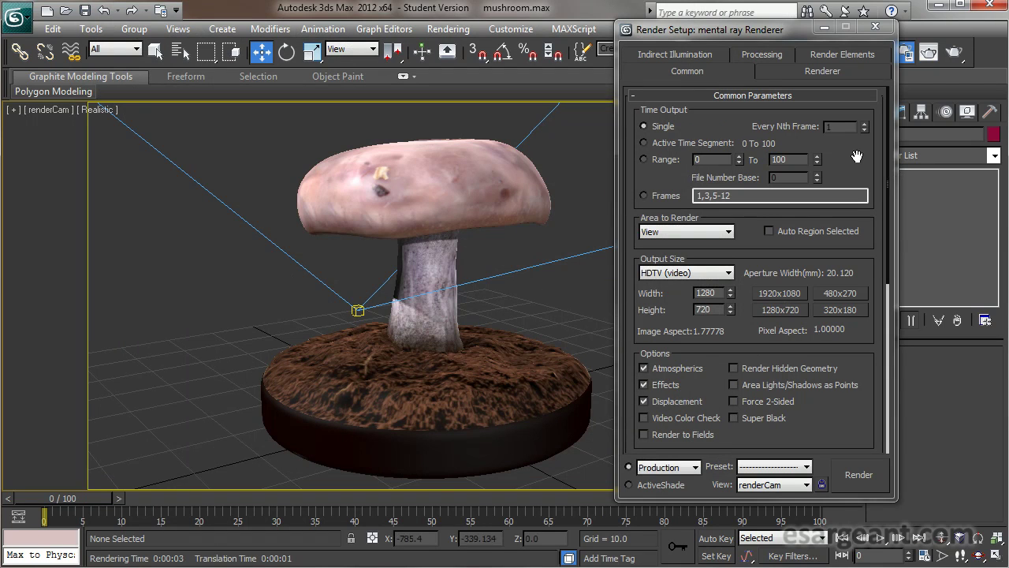
# - Set the time output to Active Time Segment and go to the Render Output settings in Render Setup
pyautogui.moveTo(662, 32); pyautogui.dragTo(621, 28)
pyautogui.moveTo(95, 505); pyautogui.dragTo(83, 524)
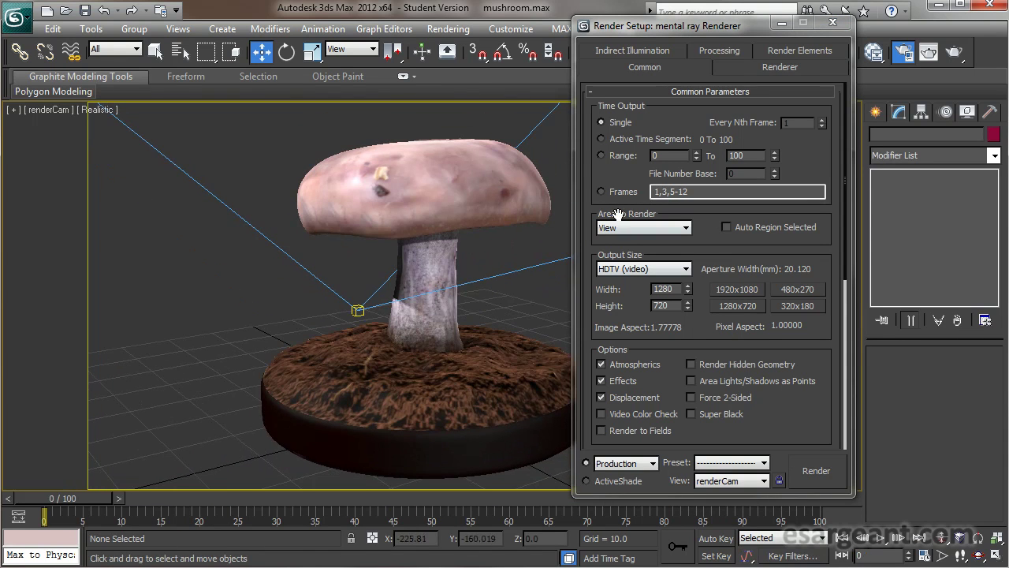
pyautogui.moveTo(619, 175); pyautogui.dragTo(620, 198)
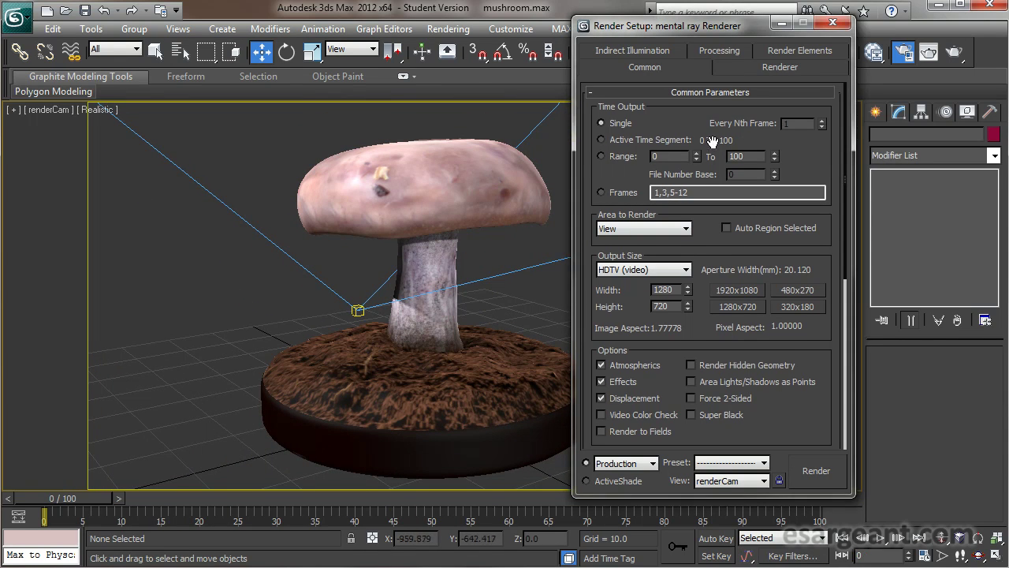
pyautogui.click(600, 139)
pyautogui.moveTo(616, 175); pyautogui.dragTo(629, 131)
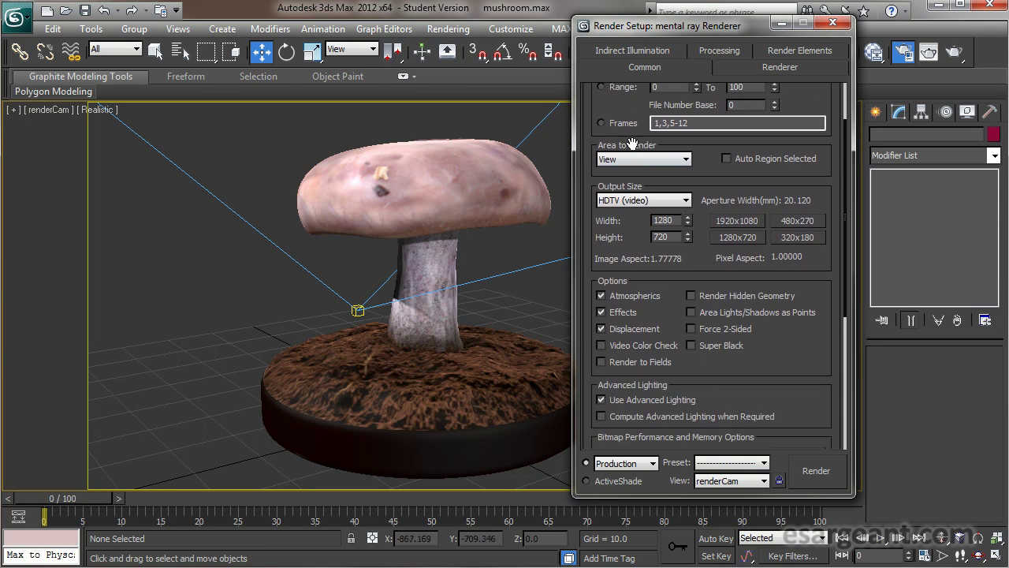
pyautogui.scroll(-2, 649, 165)
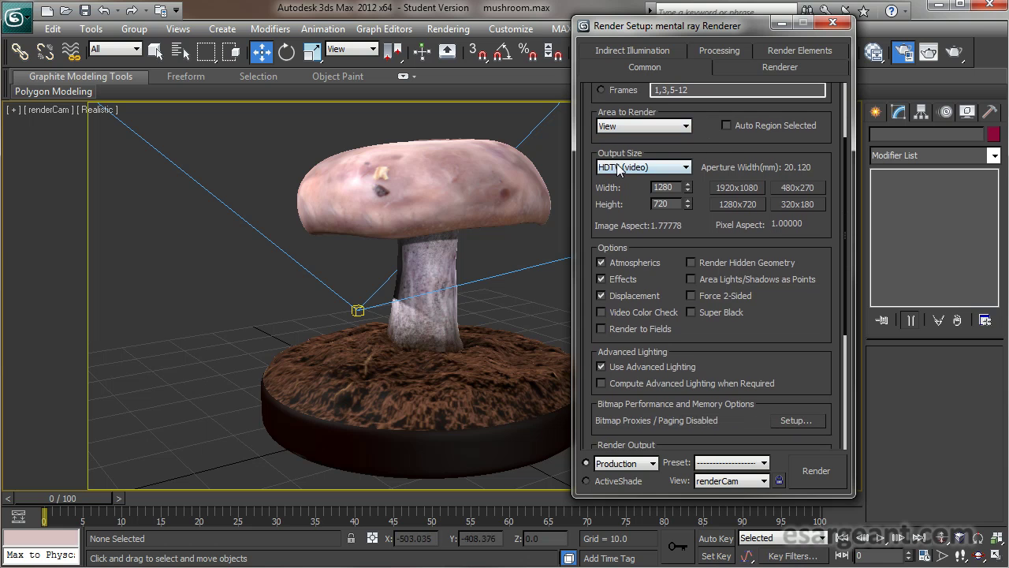
pyautogui.moveTo(707, 246); pyautogui.dragTo(708, 164)
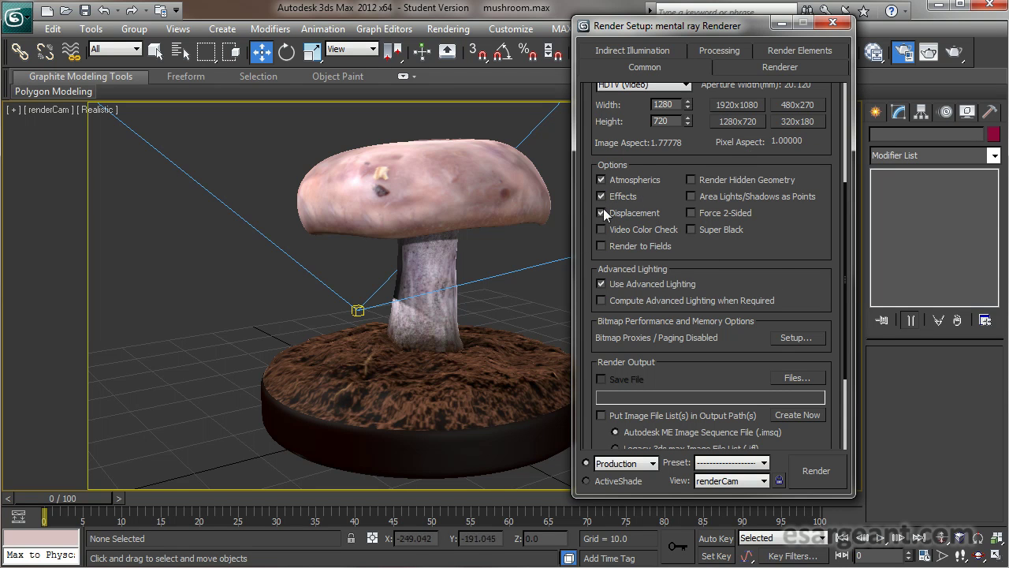
# - Review the common render options, then examine the mental ray renderer's sampling quality, rendering algorithms and camera effects settings
pyautogui.moveTo(781, 271); pyautogui.dragTo(776, 192)
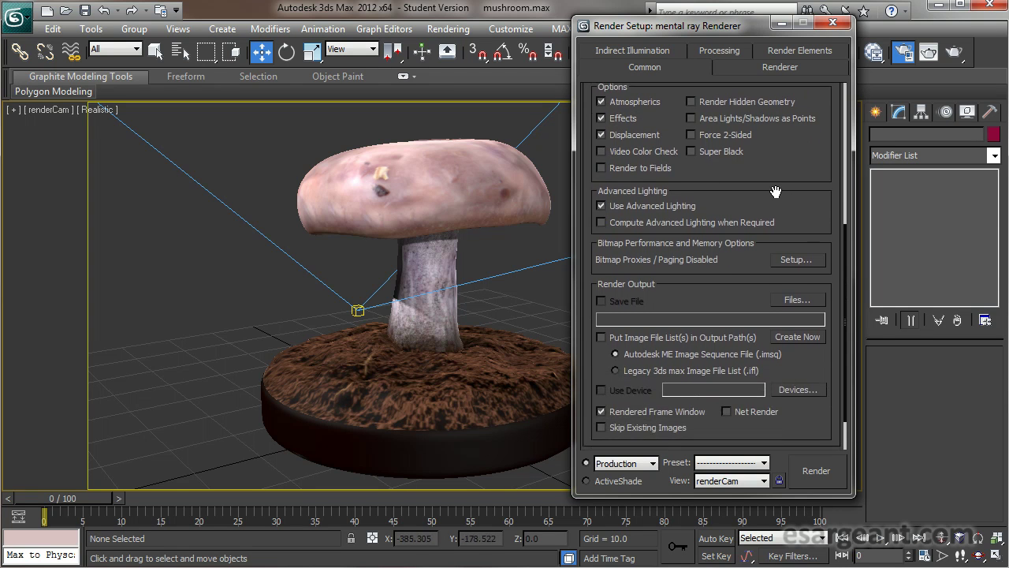
pyautogui.moveTo(736, 281); pyautogui.dragTo(731, 209)
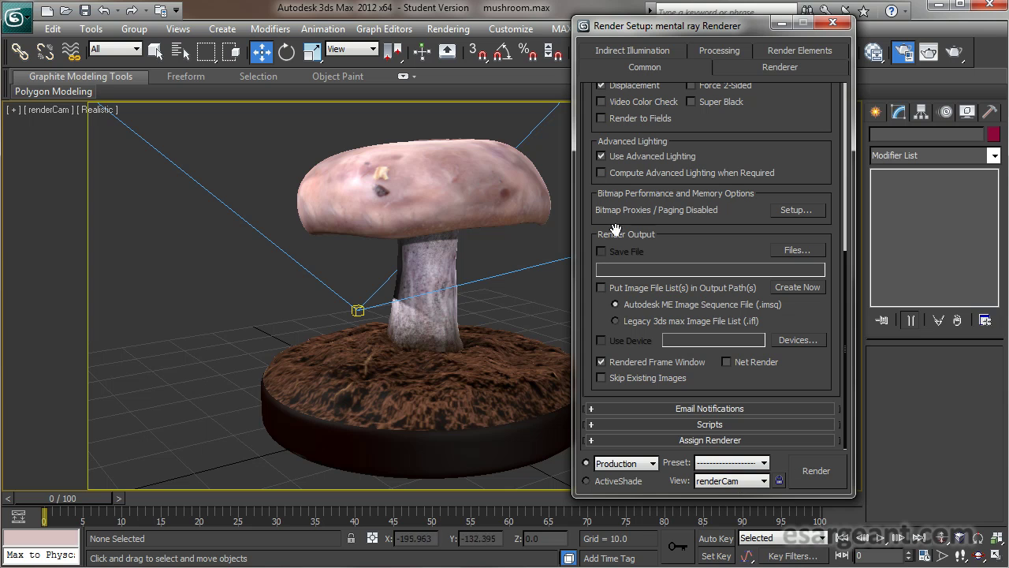
pyautogui.moveTo(729, 32); pyautogui.dragTo(668, 35)
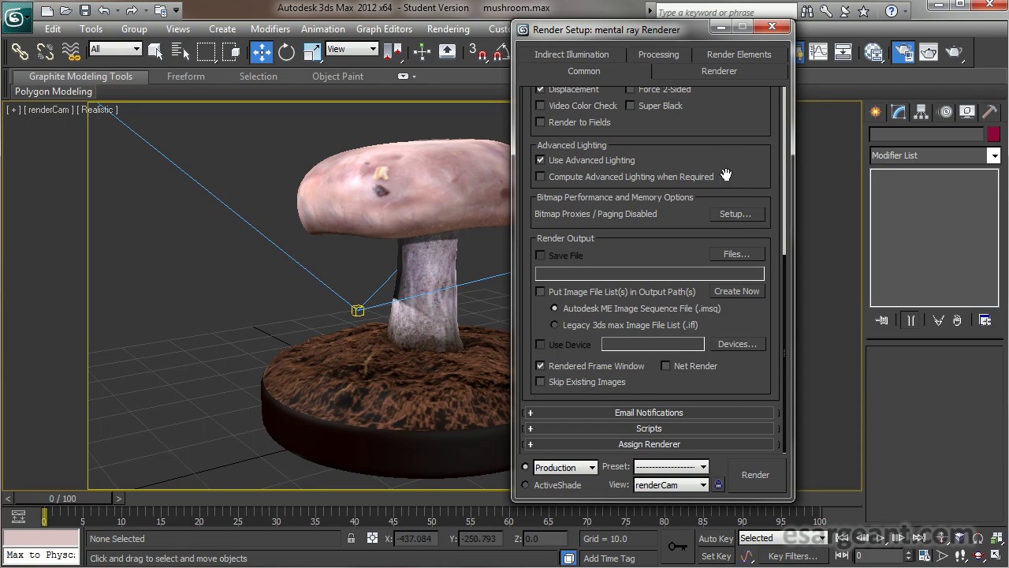
pyautogui.click(719, 72)
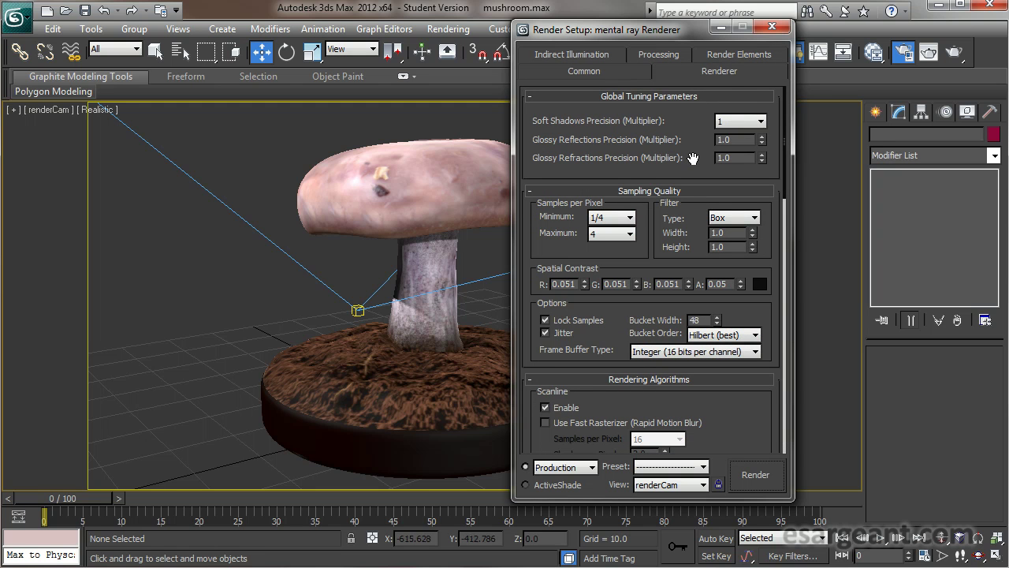
pyautogui.moveTo(692, 159); pyautogui.dragTo(695, 104)
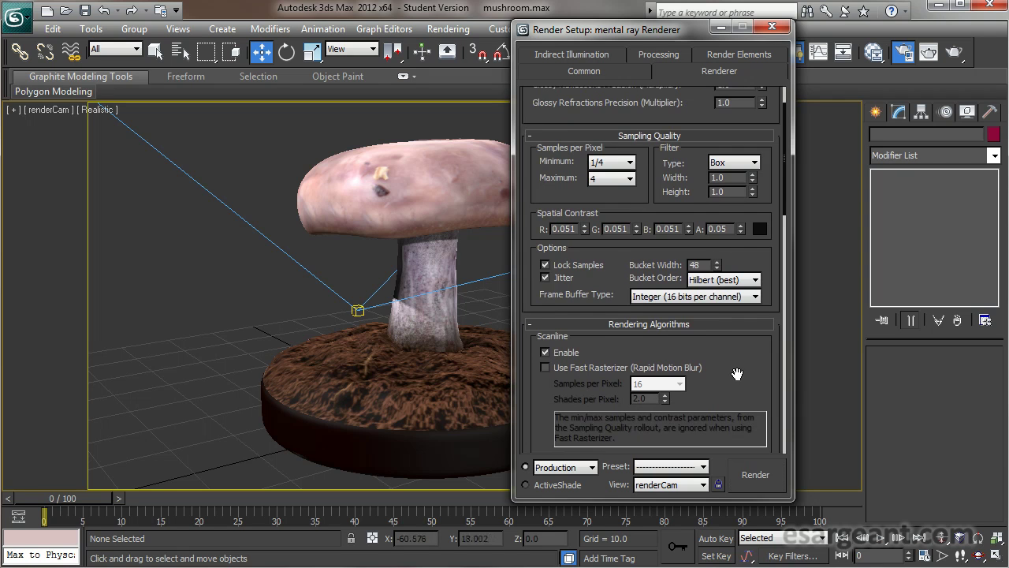
pyautogui.scroll(-1, 738, 364)
pyautogui.moveTo(738, 363); pyautogui.dragTo(723, 117)
pyautogui.moveTo(714, 194); pyautogui.dragTo(732, 290)
pyautogui.moveTo(706, 327); pyautogui.dragTo(719, 134)
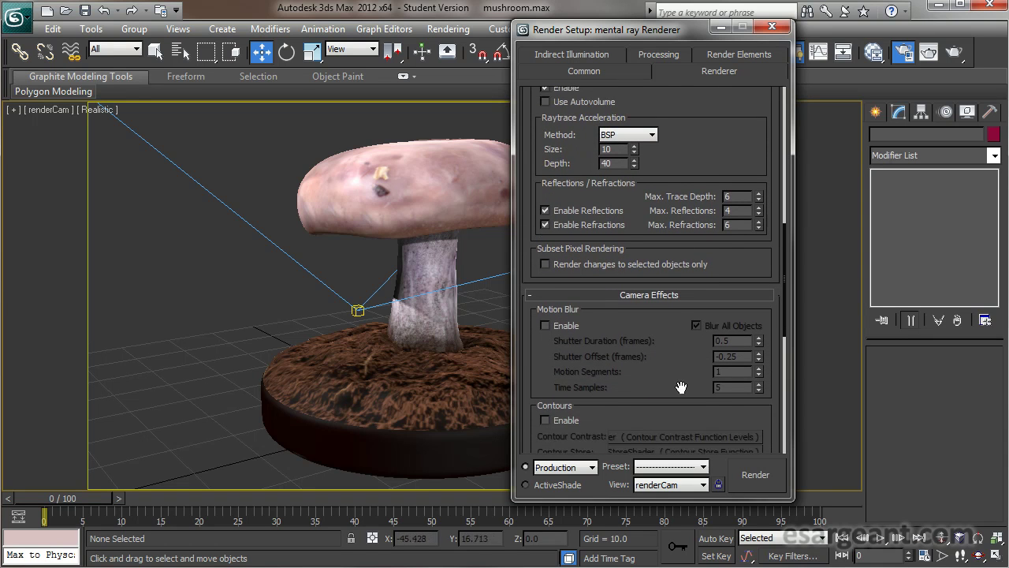
pyautogui.moveTo(680, 383); pyautogui.dragTo(685, 303)
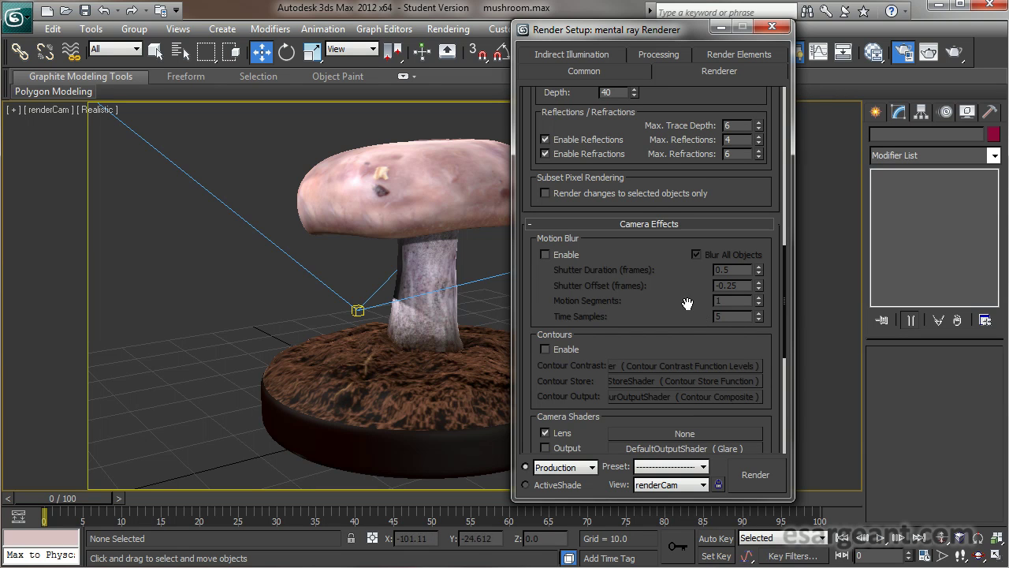
pyautogui.moveTo(688, 304); pyautogui.dragTo(711, 259)
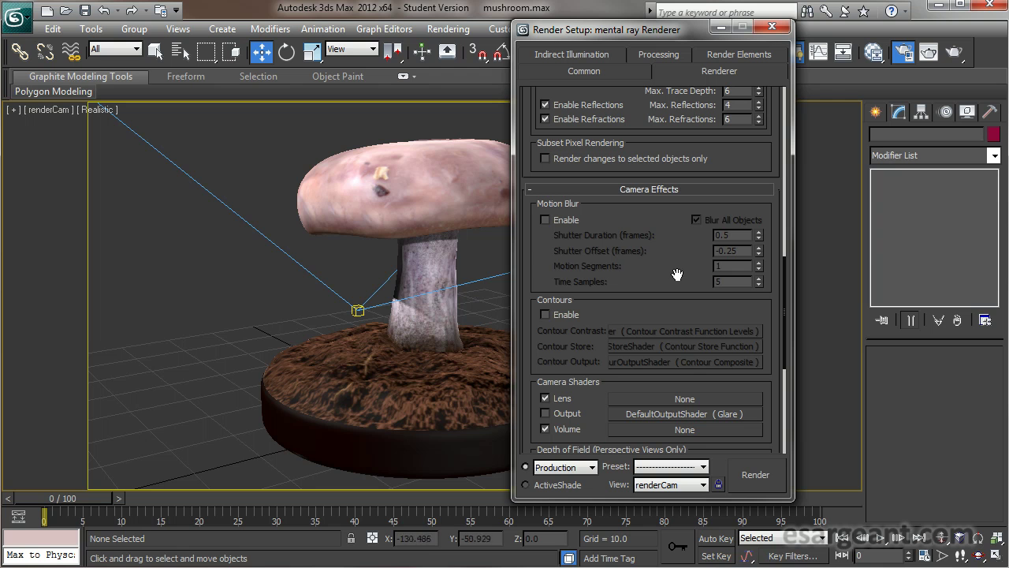
pyautogui.moveTo(678, 271); pyautogui.dragTo(686, 453)
pyautogui.moveTo(725, 169); pyautogui.dragTo(711, 411)
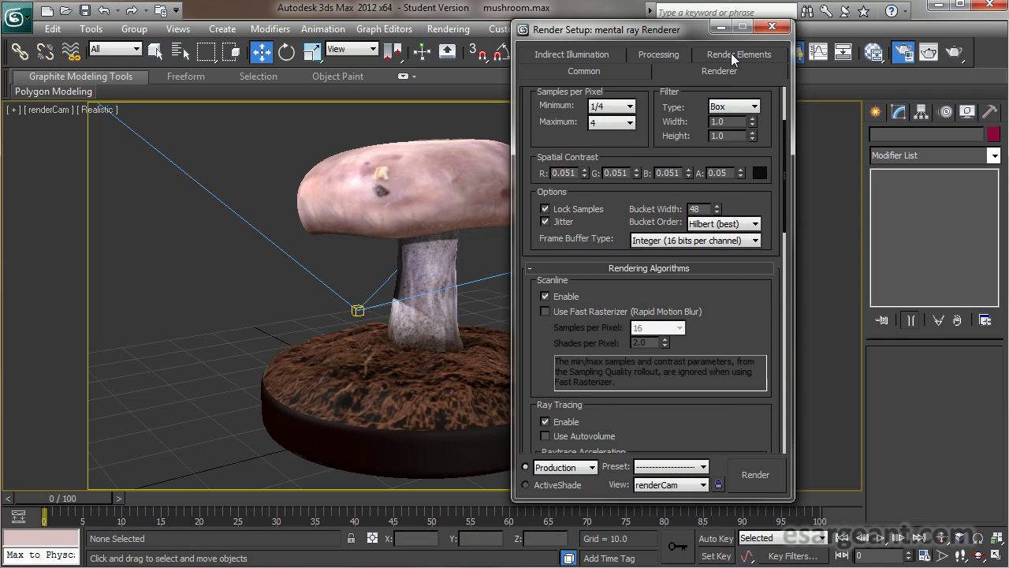
pyautogui.scroll(3, 708, 103)
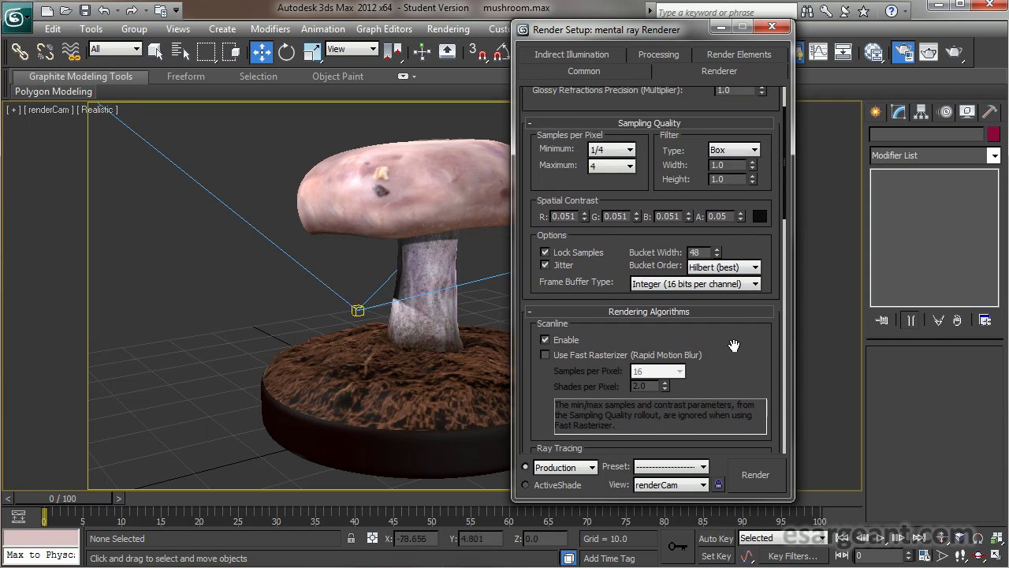
pyautogui.moveTo(703, 100); pyautogui.dragTo(702, 227)
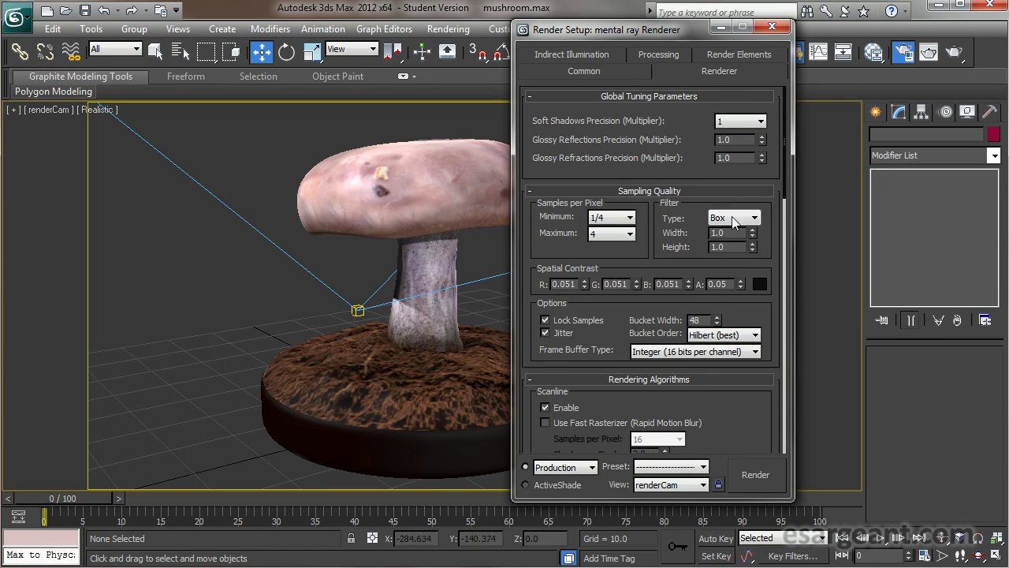
# - Return to the common Render Output settings and name the output file mushroomZoom in the renderoutput folder
pyautogui.click(598, 72)
pyautogui.moveTo(611, 29); pyautogui.dragTo(556, 37)
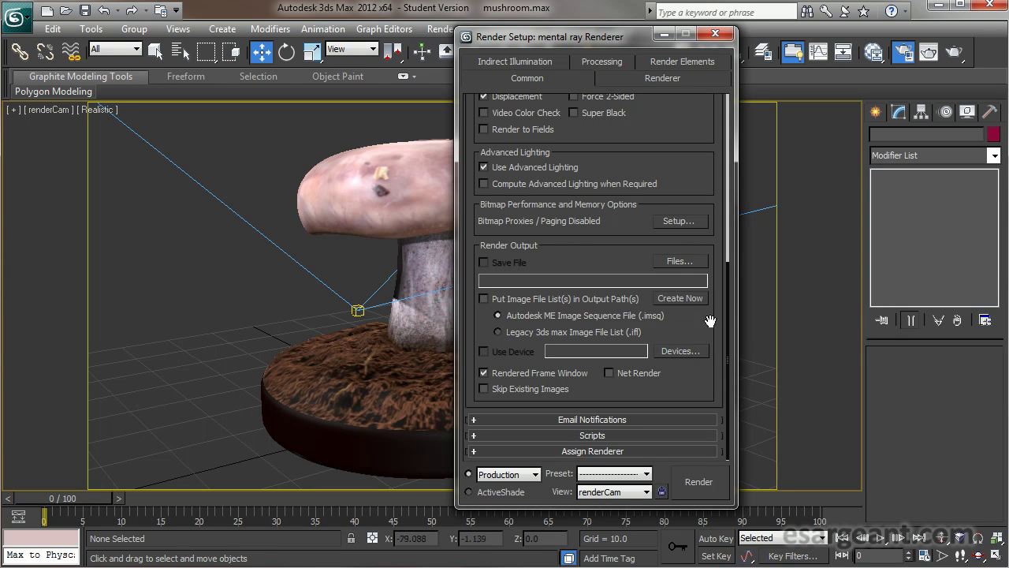
pyautogui.moveTo(606, 39); pyautogui.dragTo(598, 37)
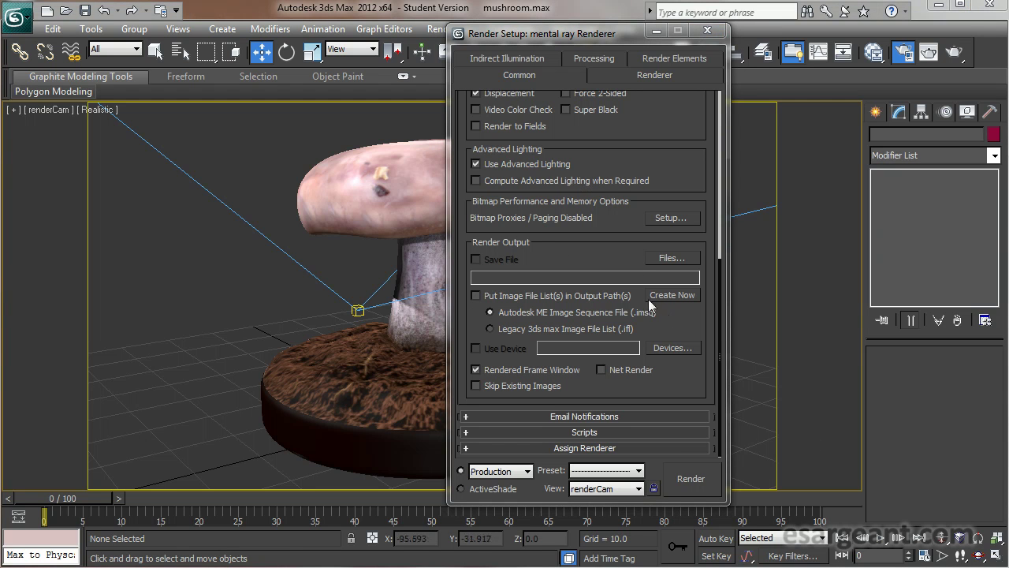
pyautogui.click(671, 258)
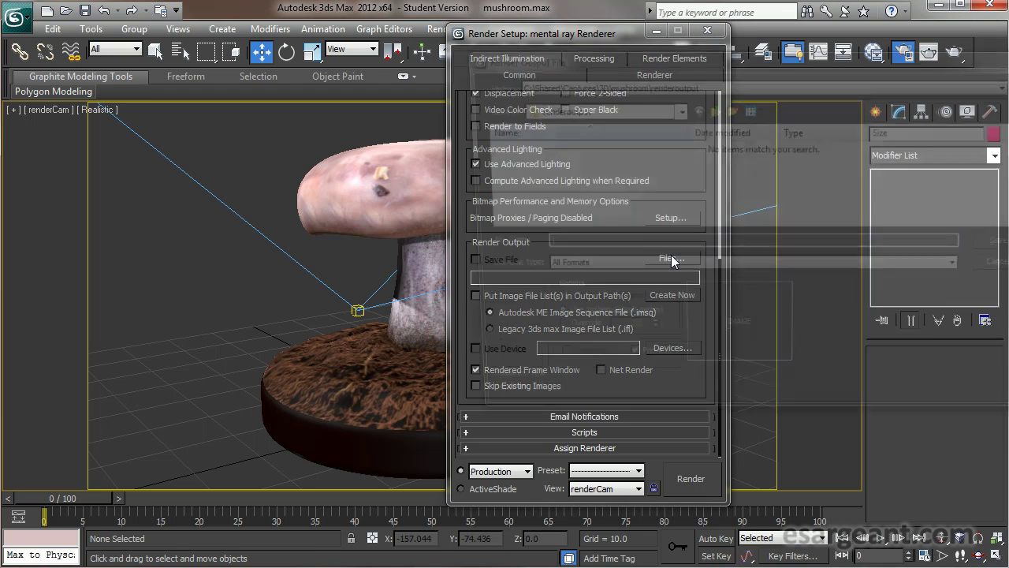
pyautogui.moveTo(735, 58); pyautogui.dragTo(406, 77)
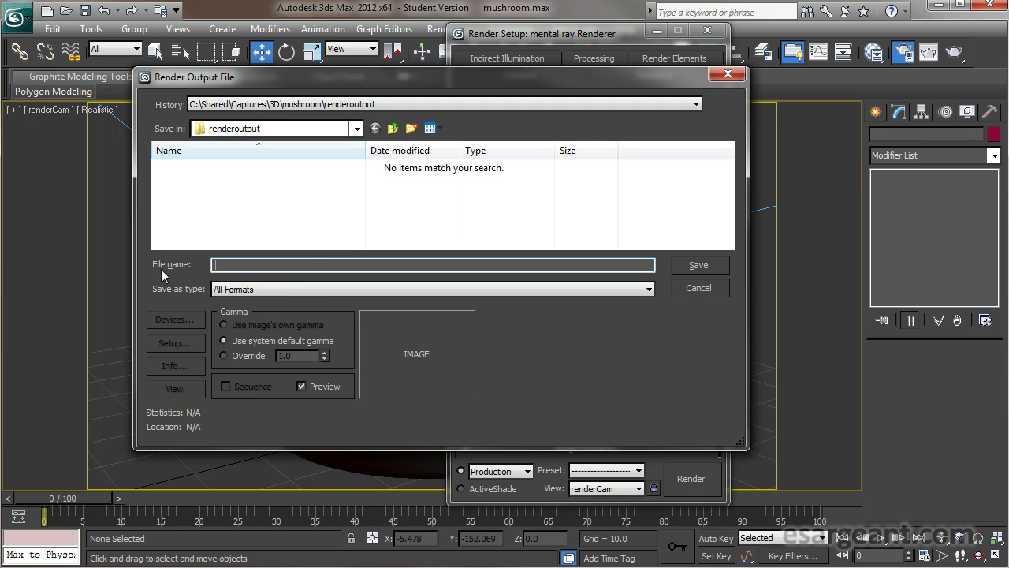
pyautogui.write('mushroomZoom')
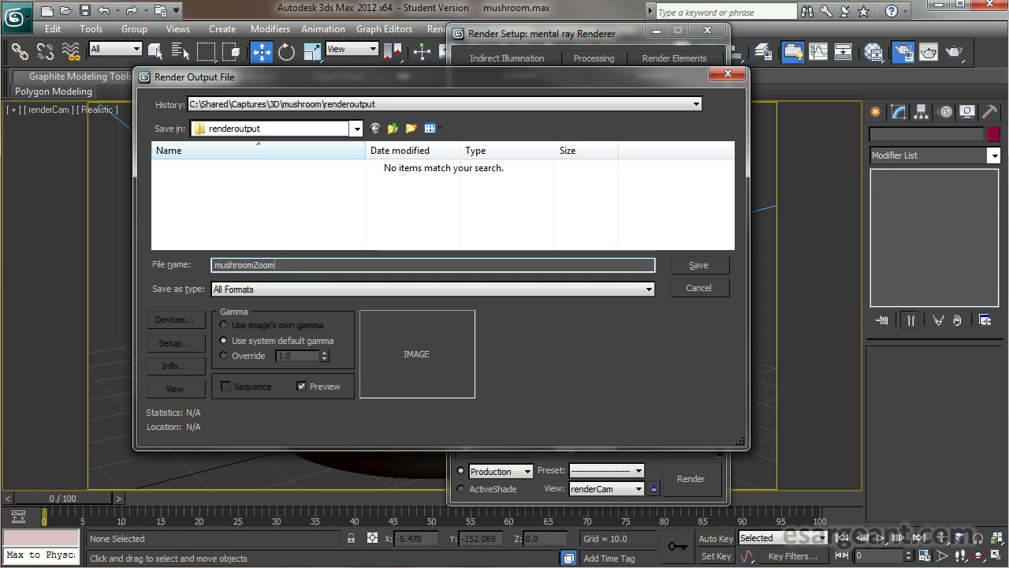
# - Save the render output file as type PNG Image File (*.png), accepting RGB 24 bit colors with an alpha channel
pyautogui.click(225, 290)
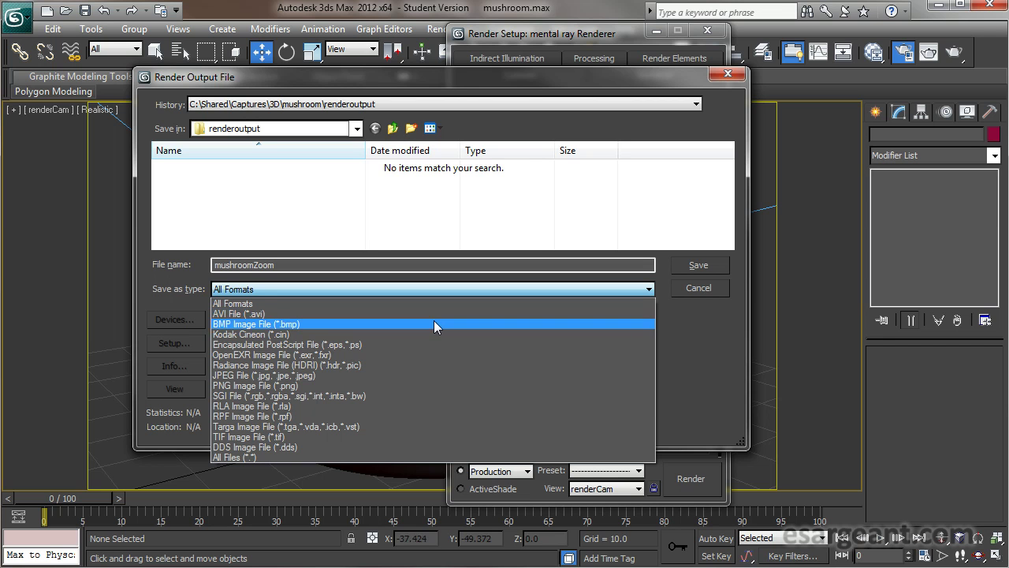
pyautogui.click(299, 387)
pyautogui.click(300, 387)
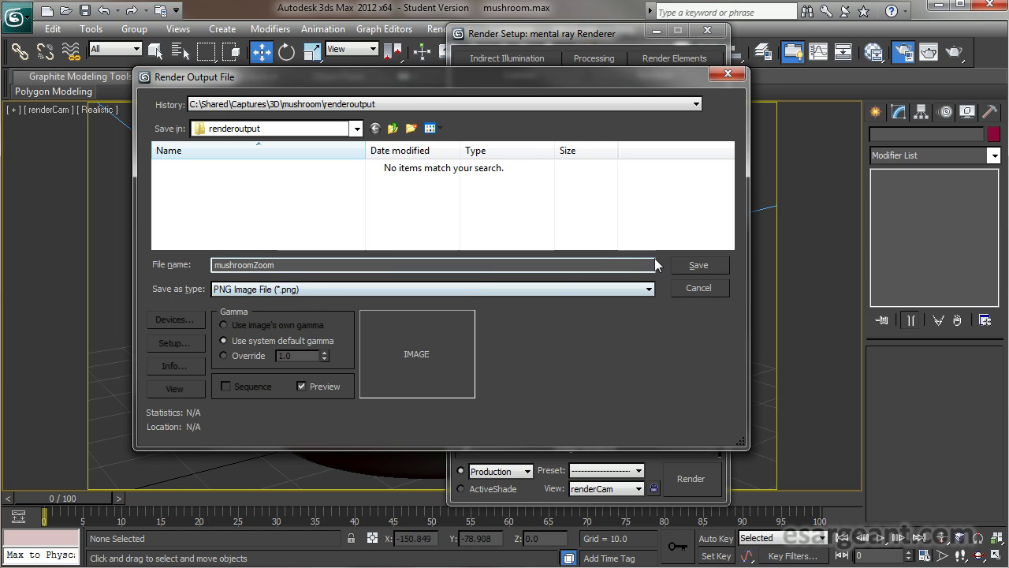
pyautogui.click(692, 261)
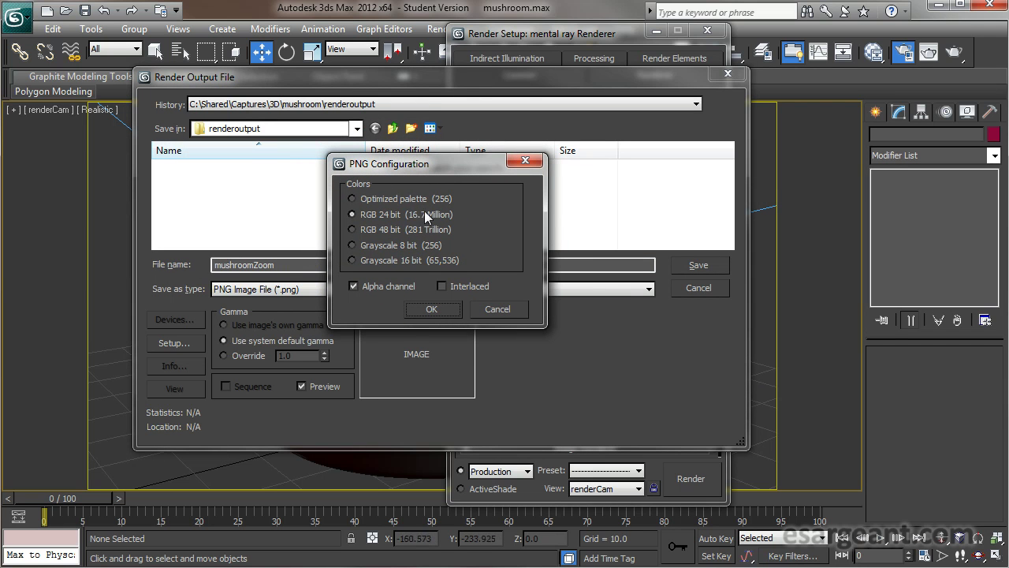
pyautogui.click(432, 309)
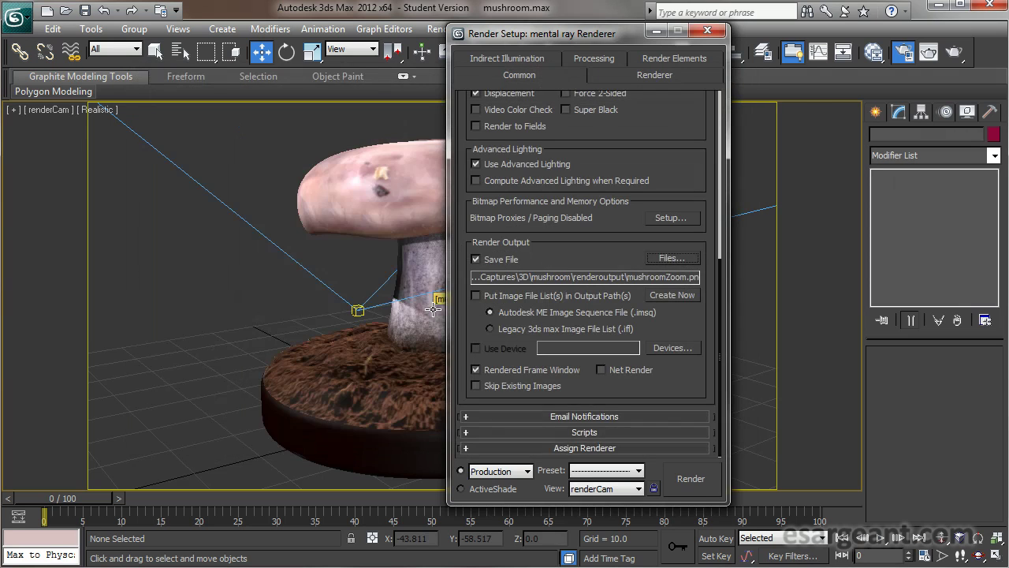
# - Start rendering the animation through renderCam to the PNG sequence and position the rendering progress window clear of Render Setup
pyautogui.moveTo(562, 36); pyautogui.dragTo(314, 48)
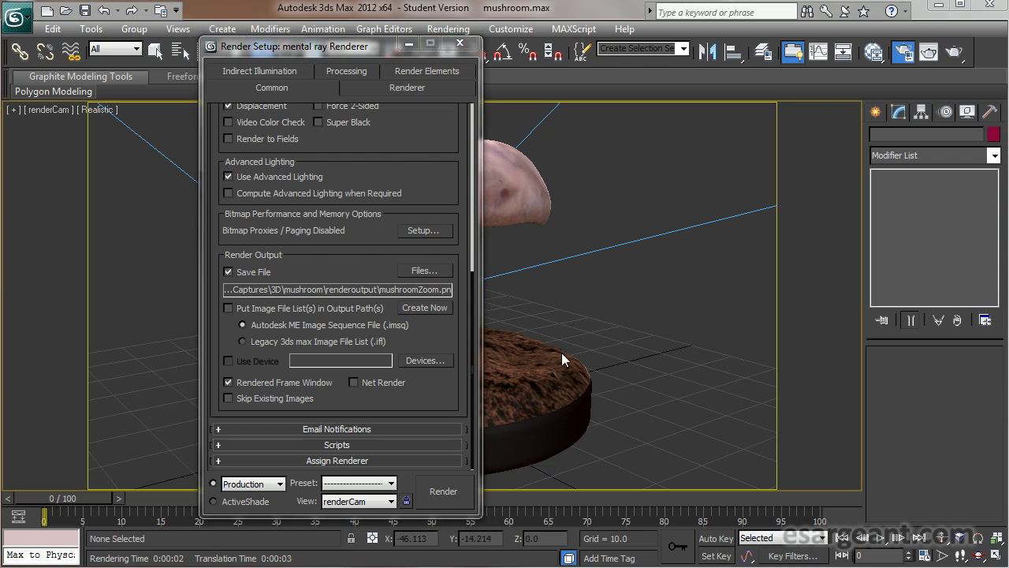
pyautogui.click(471, 369)
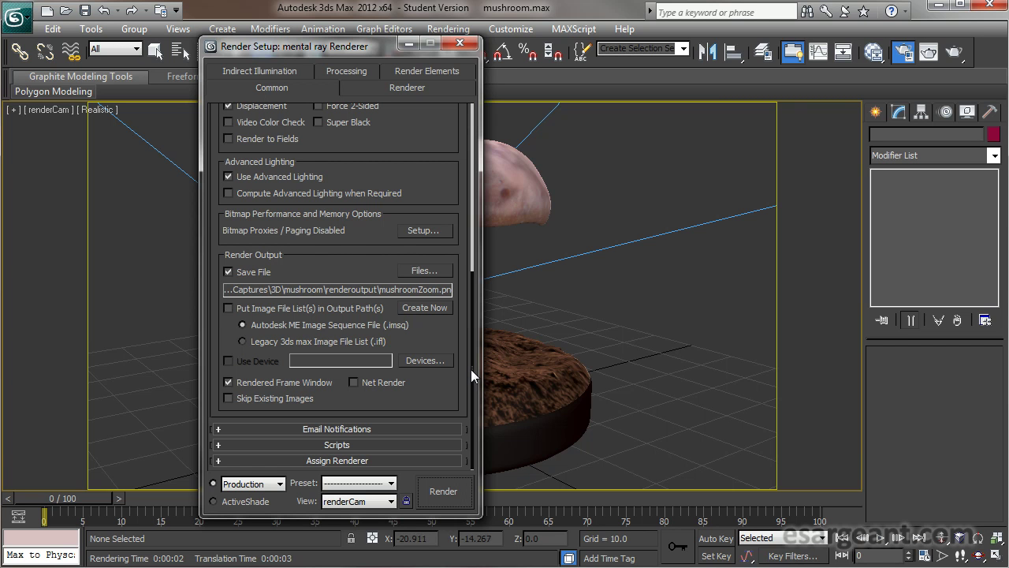
pyautogui.click(444, 492)
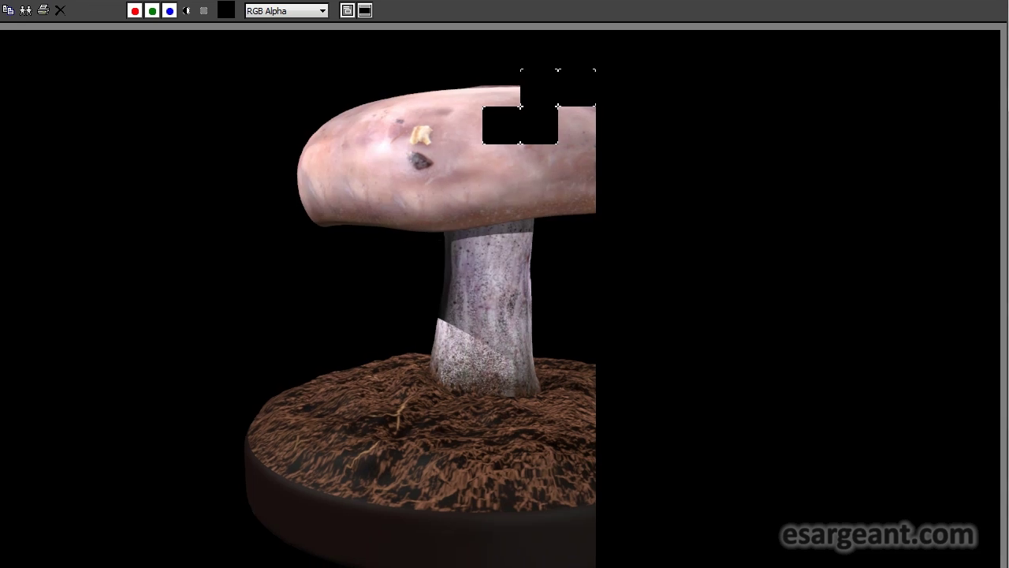
pyautogui.press('F9')
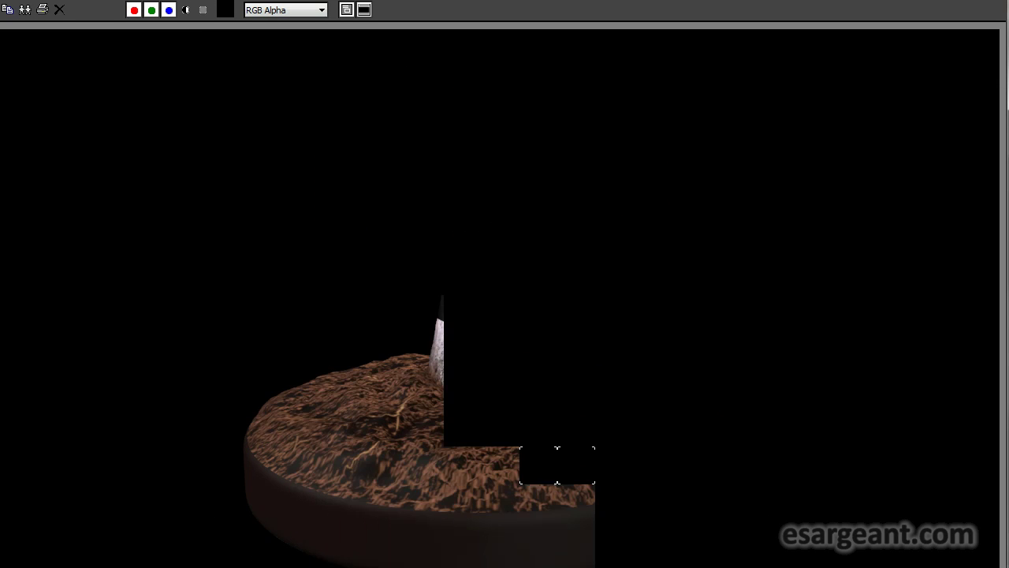
pyautogui.press('F9')
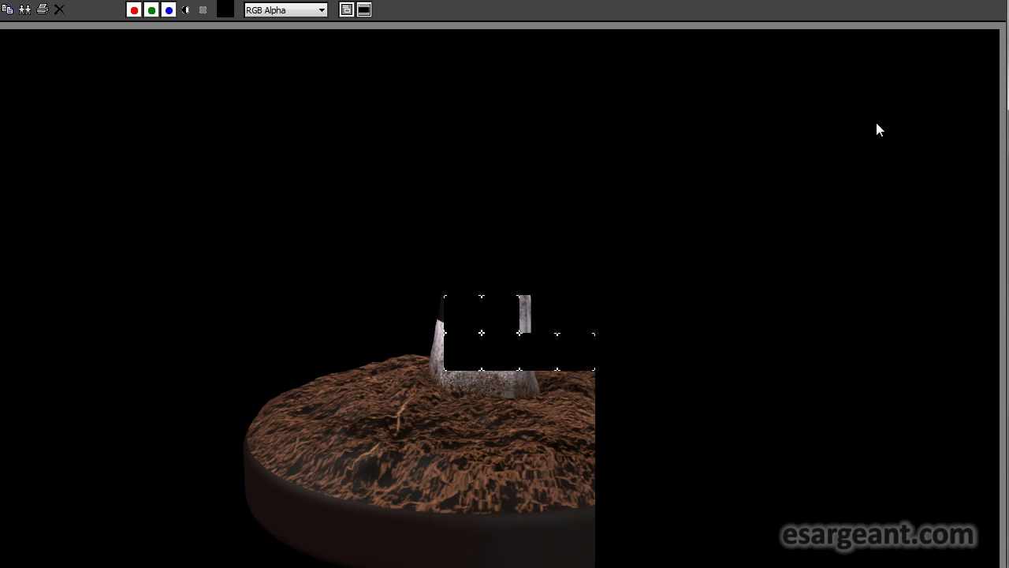
pyautogui.press('F9')
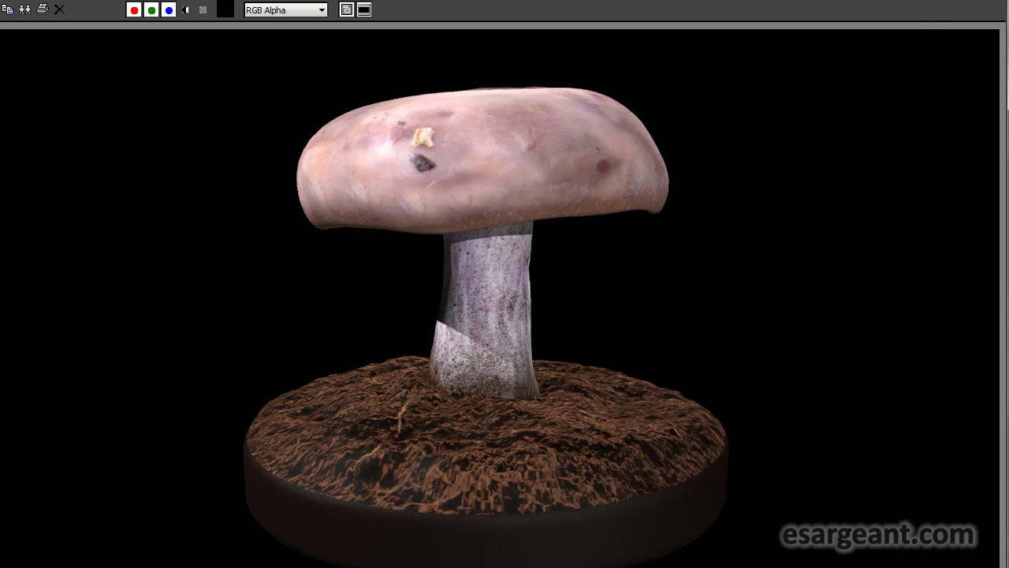
pyautogui.press('F9')
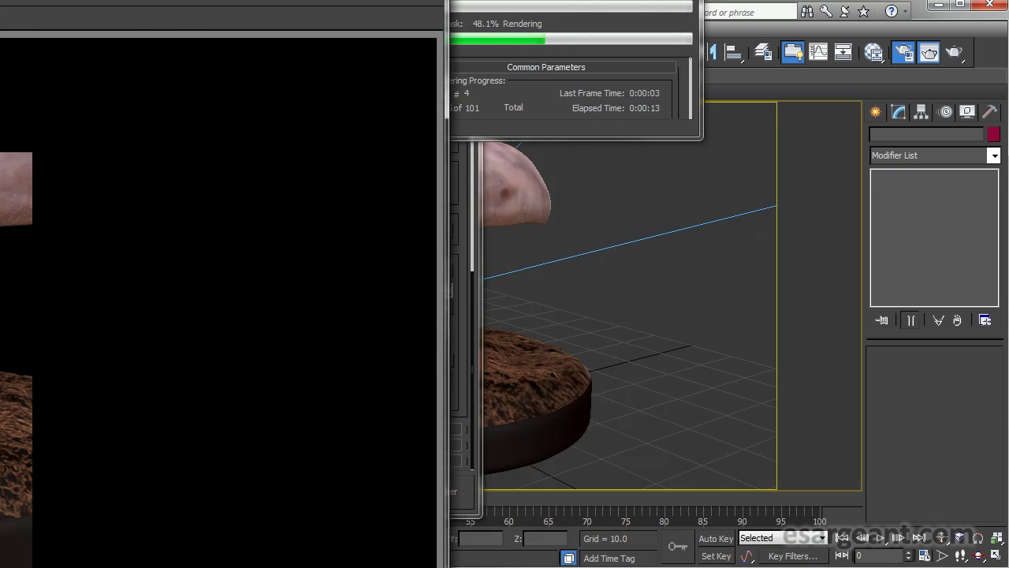
pyautogui.moveTo(545, 0); pyautogui.dragTo(660, 55)
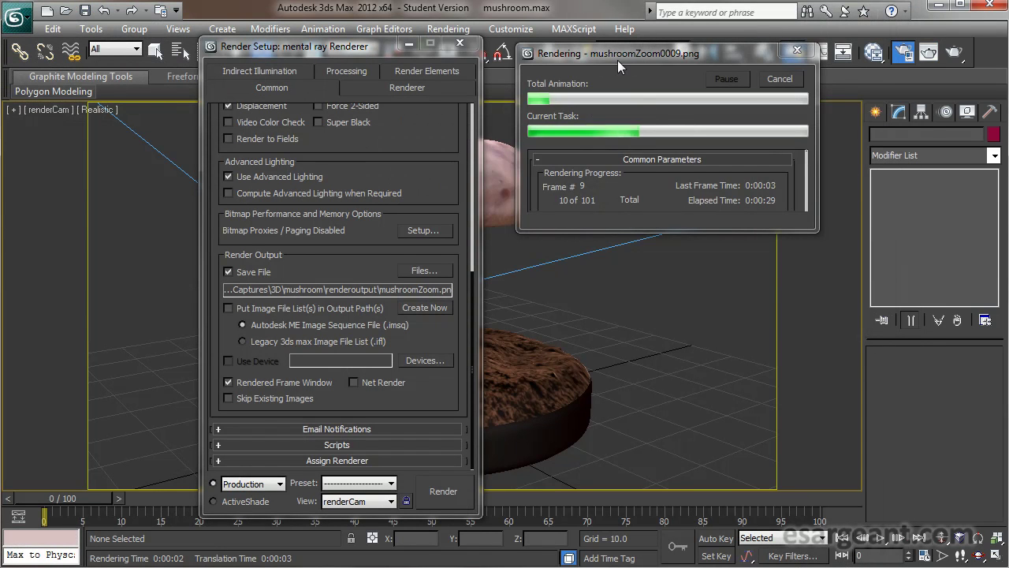
pyautogui.moveTo(632, 59); pyautogui.dragTo(650, 108)
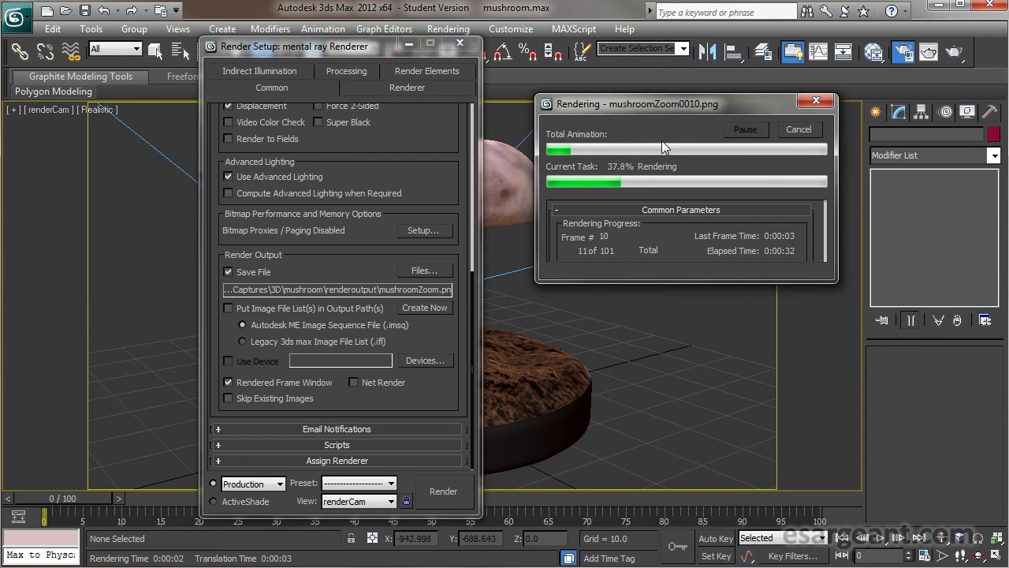
pyautogui.moveTo(658, 100); pyautogui.dragTo(647, 72)
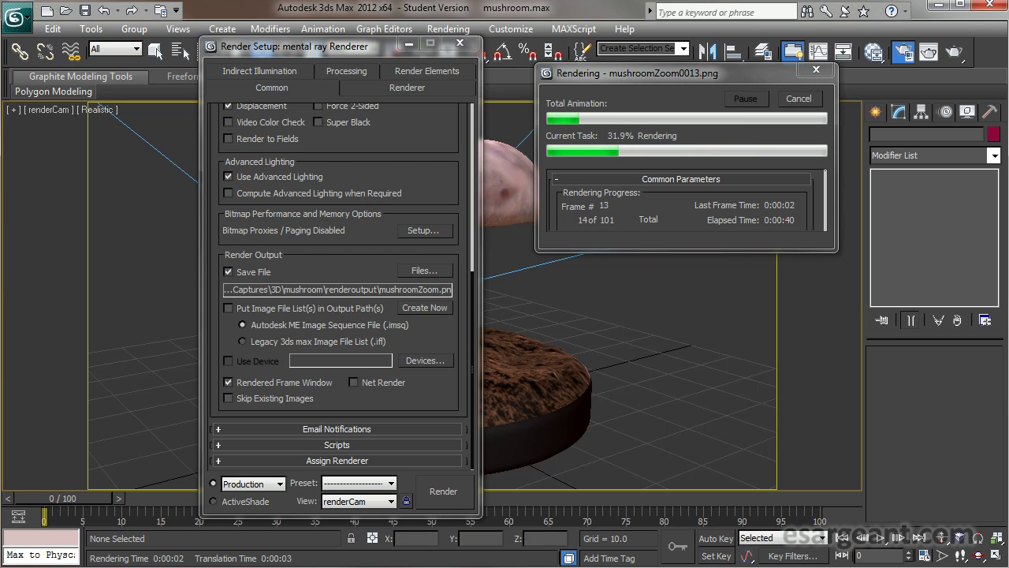
# - Switch to the renderoutput folder in Windows Explorer, open mushroomZoom0000.png in Windows Photo Viewer and widen the viewer to inspect the frame
pyautogui.hotkey('alt', 'Tab')
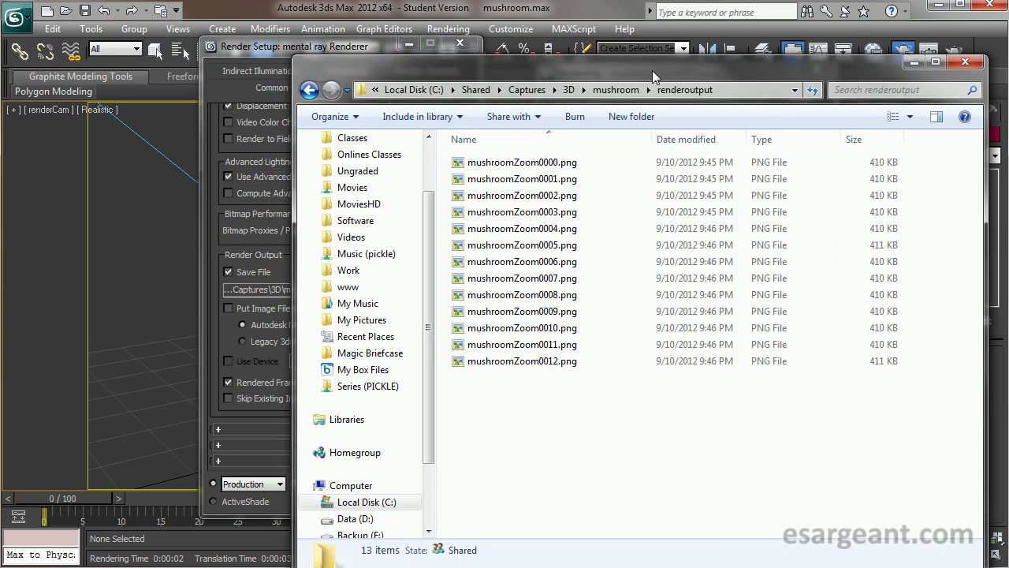
pyautogui.moveTo(463, 56); pyautogui.dragTo(400, 53)
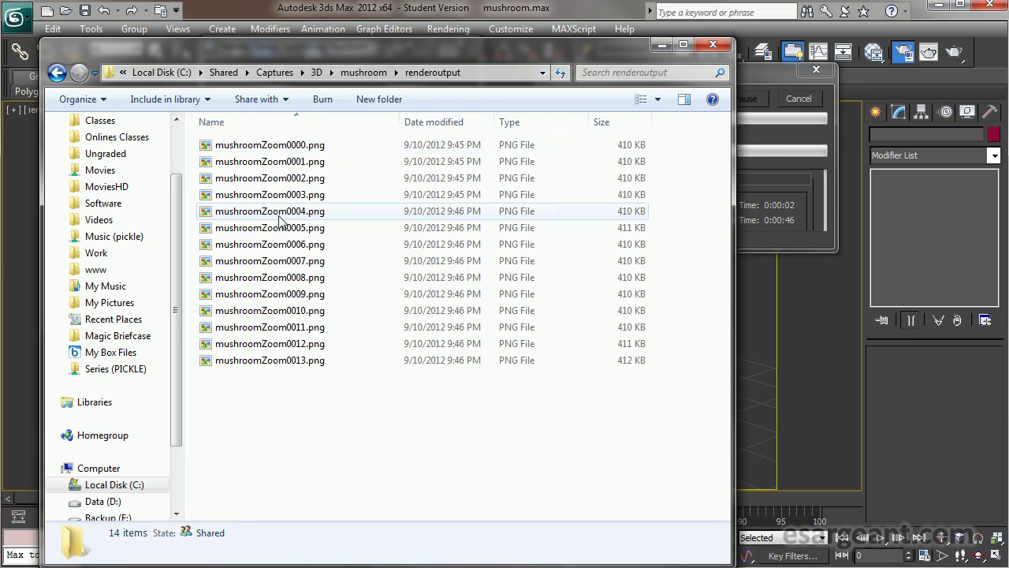
pyautogui.click(264, 148)
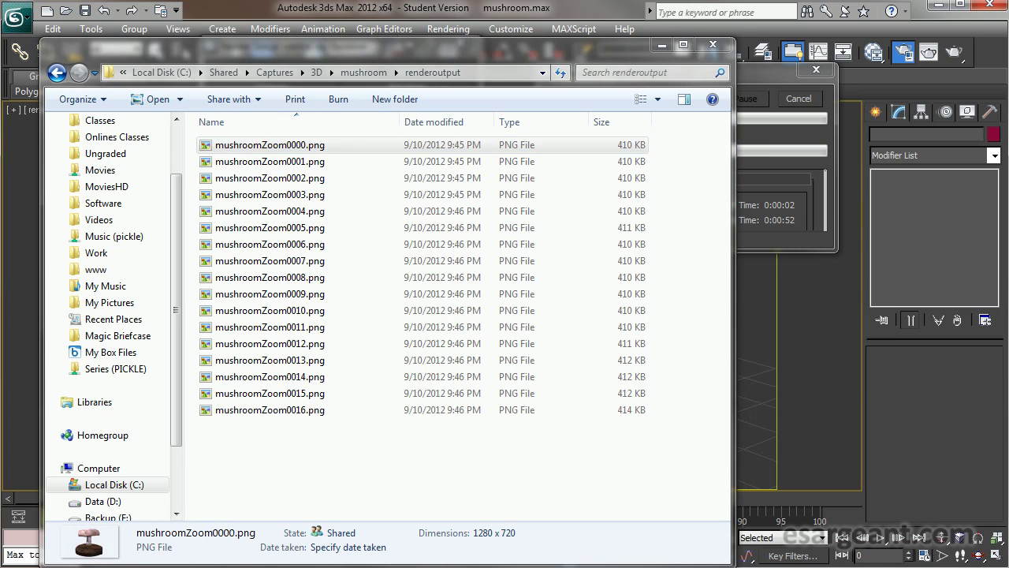
pyautogui.press('Return')
pyautogui.moveTo(420, 4); pyautogui.dragTo(301, 17)
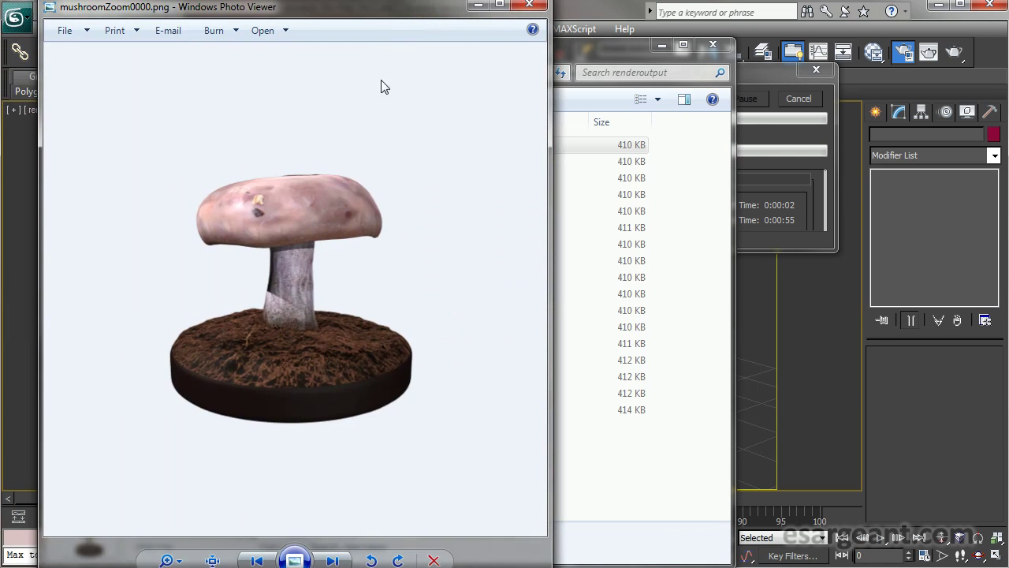
pyautogui.moveTo(554, 349); pyautogui.dragTo(867, 350)
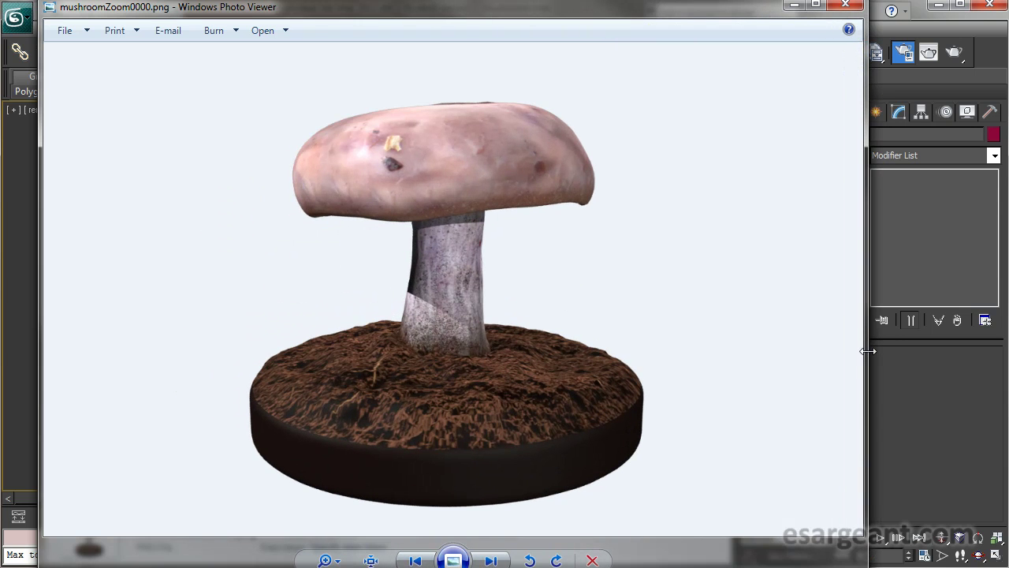
# - Step forward through the rendered frames from mushroomZoom0000.png to mushroomZoom0013.png, checking the mushroom's rotation, and close Windows Photo Viewer
pyautogui.click(489, 561)
pyautogui.click(489, 560)
pyautogui.click(489, 560)
pyautogui.click(489, 560)
pyautogui.click(490, 561)
pyautogui.doubleClick(489, 561)
pyautogui.click(489, 560)
pyautogui.click(489, 560)
pyautogui.click(490, 560)
pyautogui.click(490, 560)
pyautogui.click(490, 560)
pyautogui.click(489, 560)
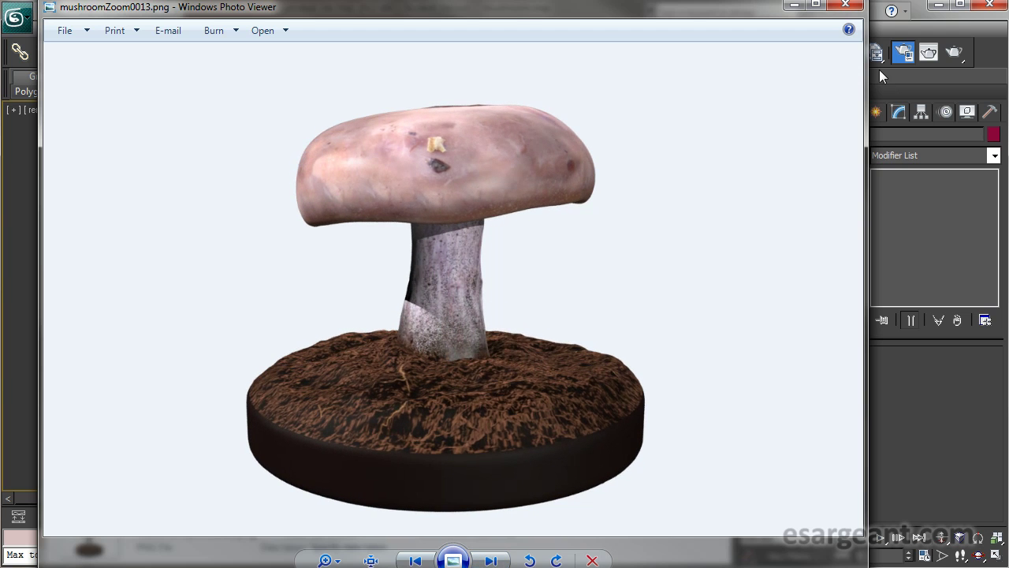
pyautogui.click(854, 6)
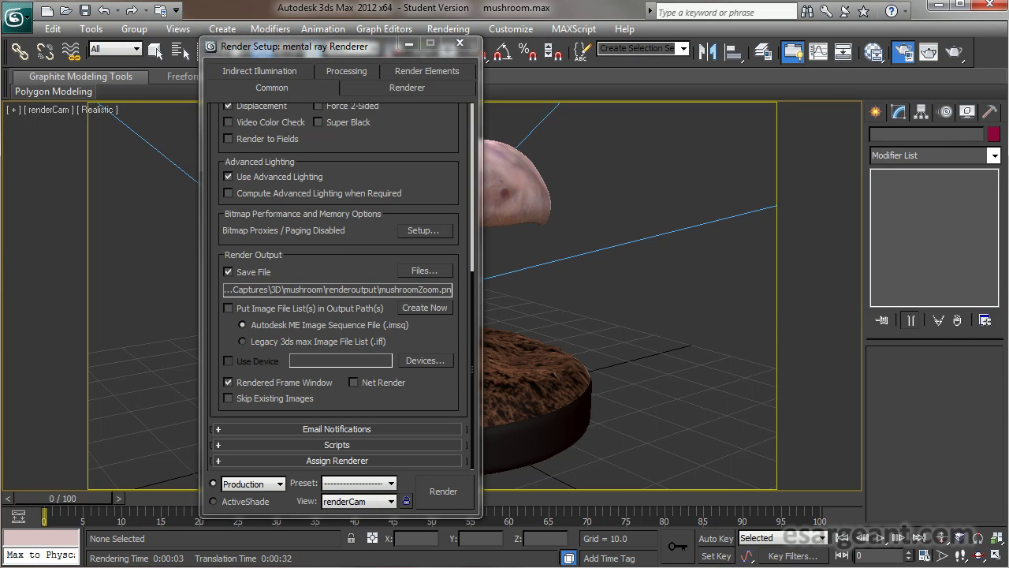
# - Switch to the renderoutput folder, look through the PNG sequence, view mushroomZoom0100.png and close the viewer
pyautogui.hotkey('alt', 'Tab')
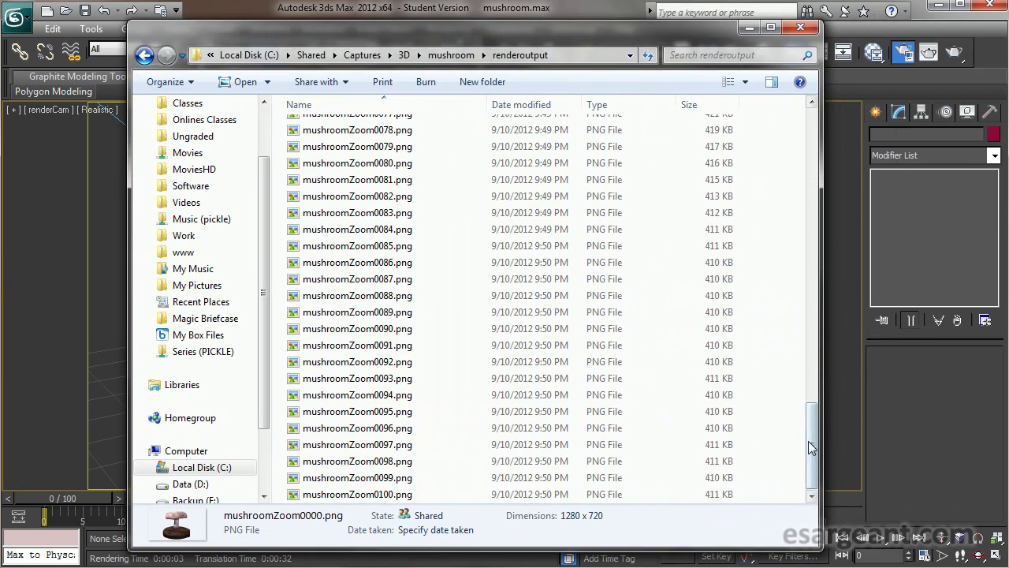
pyautogui.scroll(20, 812, 456)
pyautogui.scroll(-20, 812, 465)
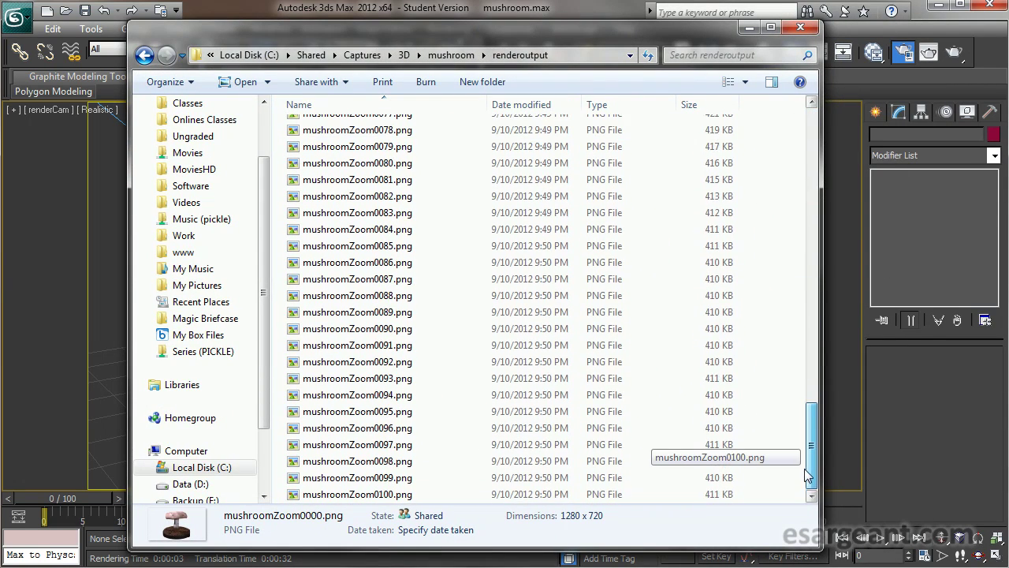
pyautogui.scroll(20, 809, 477)
pyautogui.scroll(-20, 812, 475)
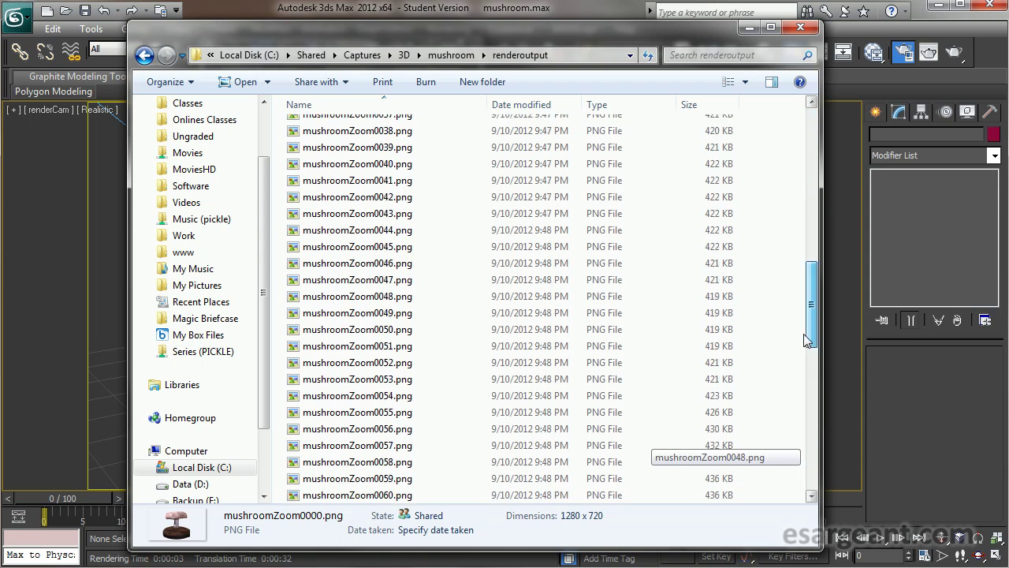
pyautogui.click(360, 494)
pyautogui.doubleClick(360, 494)
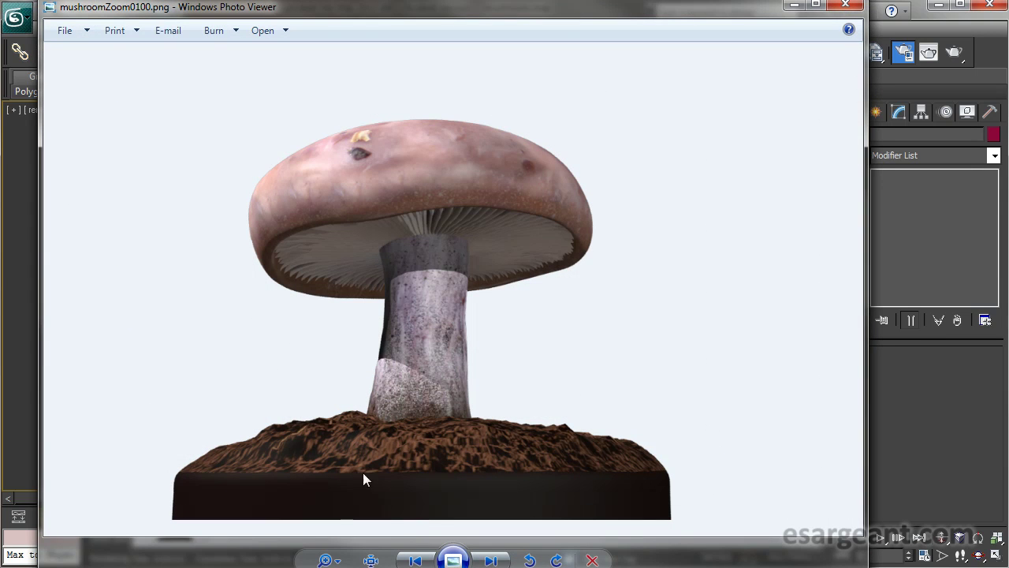
pyautogui.click(847, 6)
# - Open mushroomZoom0049.png from the middle of the sequence, inspect the frame and close the viewer
pyautogui.moveTo(812, 465); pyautogui.dragTo(812, 315)
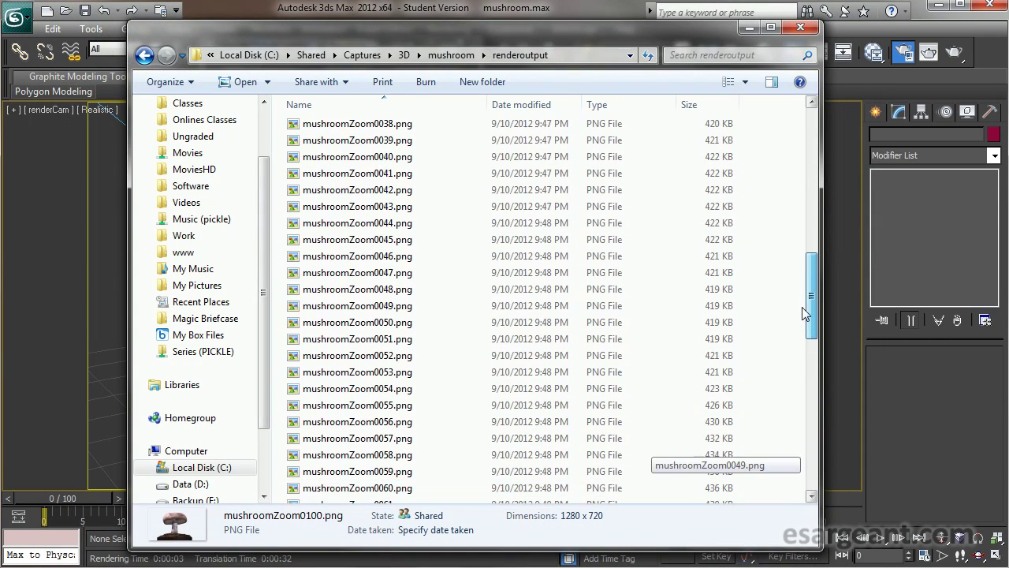
pyautogui.doubleClick(330, 306)
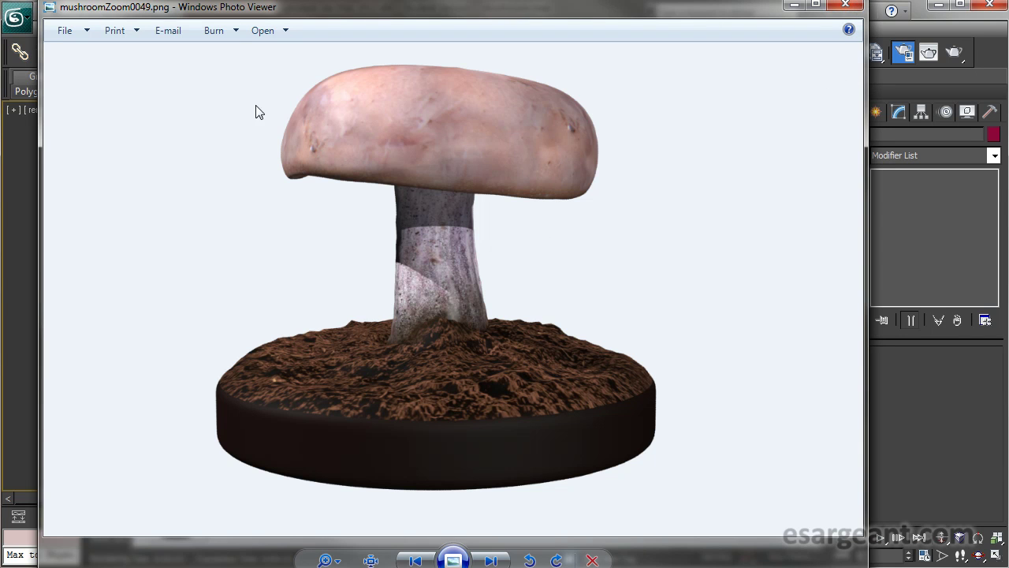
pyautogui.moveTo(213, 14); pyautogui.dragTo(225, 342)
pyautogui.moveTo(224, 139); pyautogui.dragTo(221, 20)
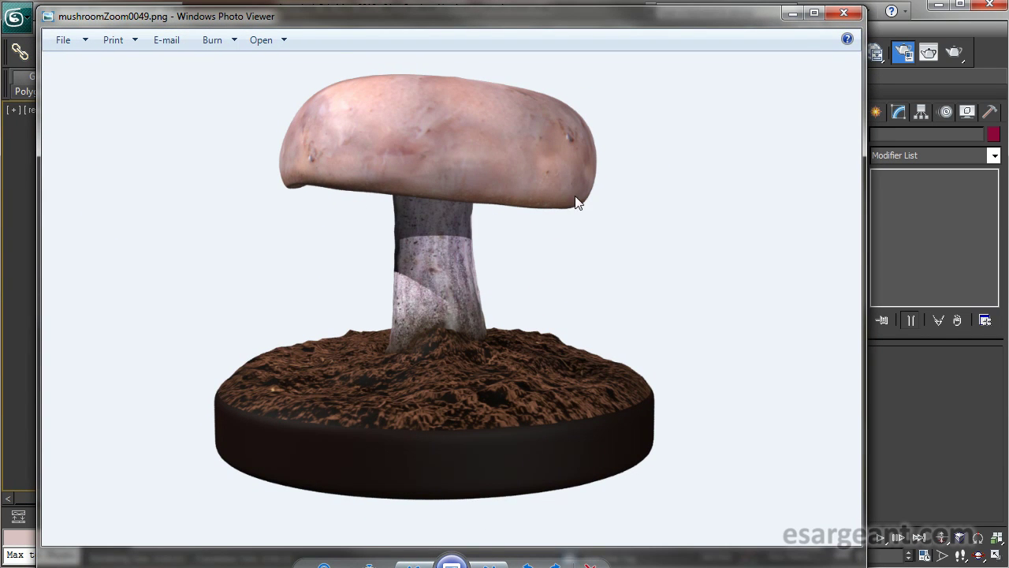
pyautogui.click(845, 14)
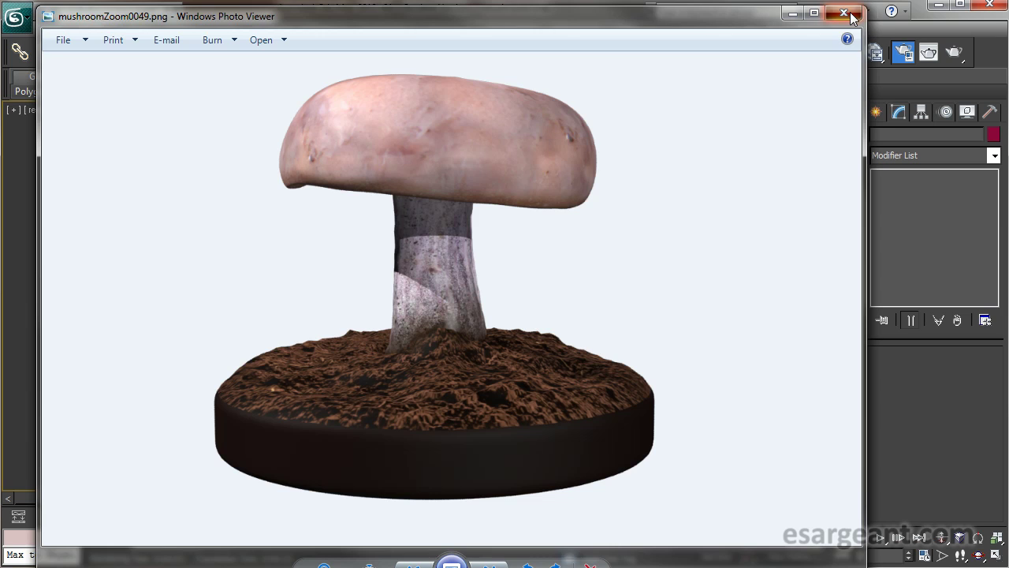
# - Move Render Setup aside to reveal the viewport, view mushroomZoom0046.png from the renderoutput folder and close the viewer
pyautogui.moveTo(507, 32); pyautogui.dragTo(1008, 45)
pyautogui.moveTo(374, 45); pyautogui.dragTo(125, 50)
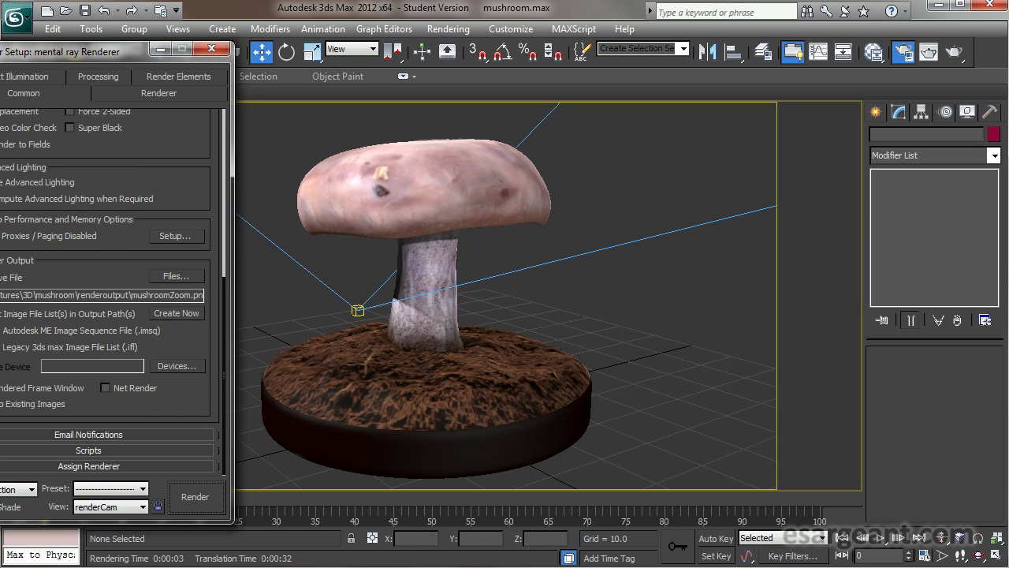
pyautogui.hotkey('alt', 'Tab')
pyautogui.moveTo(1008, 37); pyautogui.dragTo(549, 31)
pyautogui.doubleClick(446, 251)
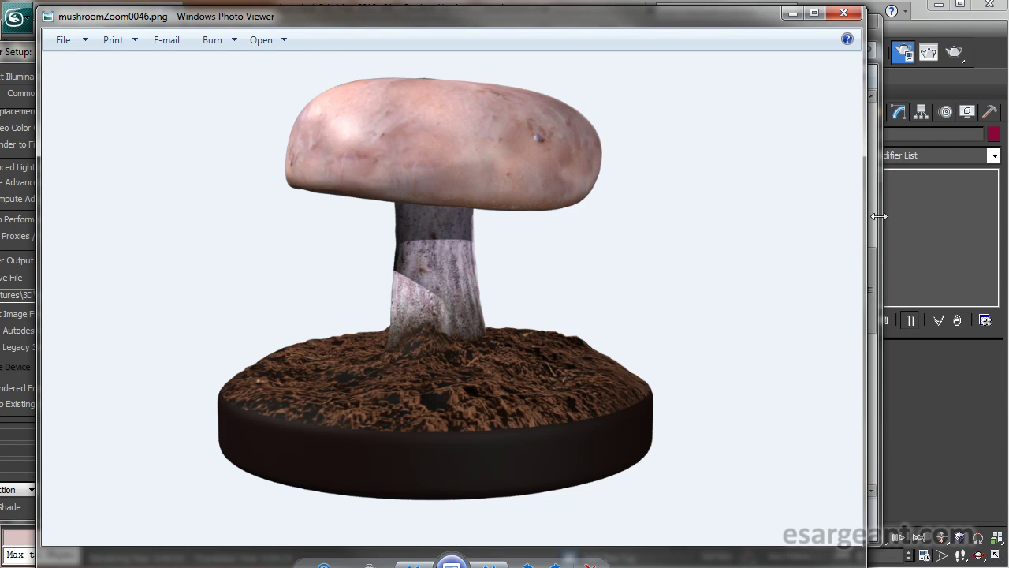
pyautogui.click(844, 17)
# - Compare the folder with the renderCam viewport, and select mushroomZoom0090.png near the end of the sequence
pyautogui.moveTo(619, 30); pyautogui.dragTo(915, 27)
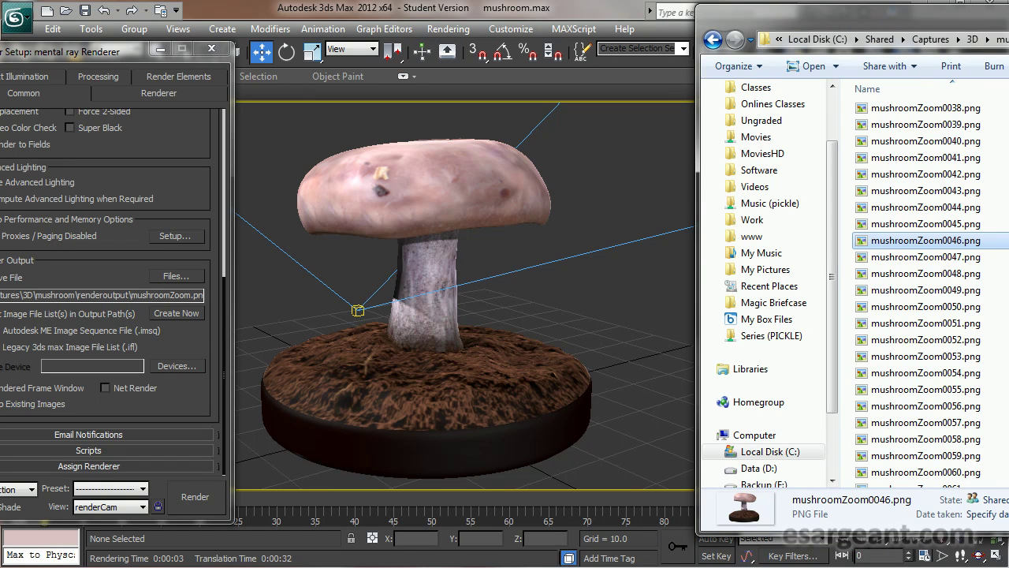
pyautogui.moveTo(914, 27); pyautogui.dragTo(650, 16)
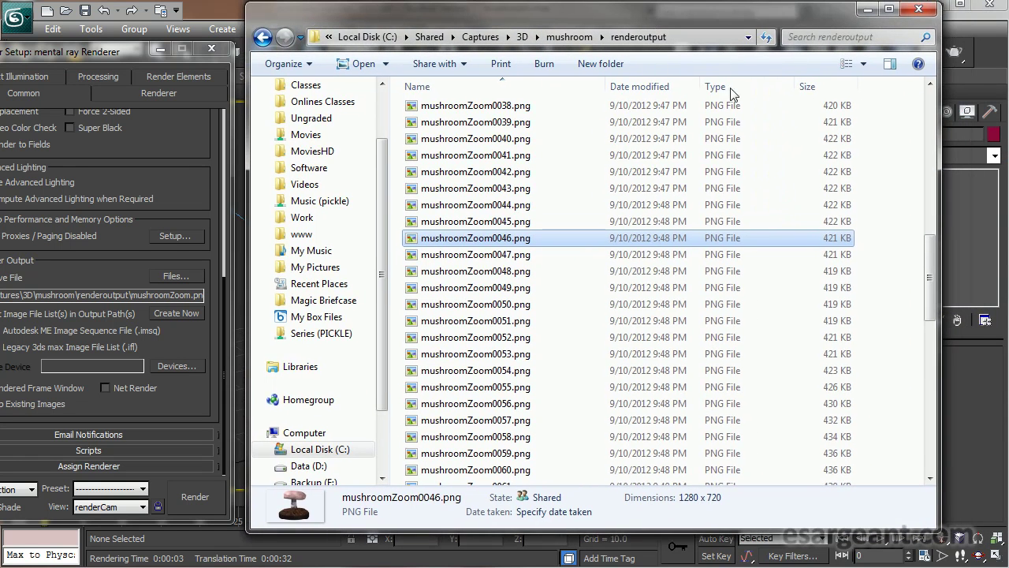
pyautogui.moveTo(932, 274); pyautogui.dragTo(922, 438)
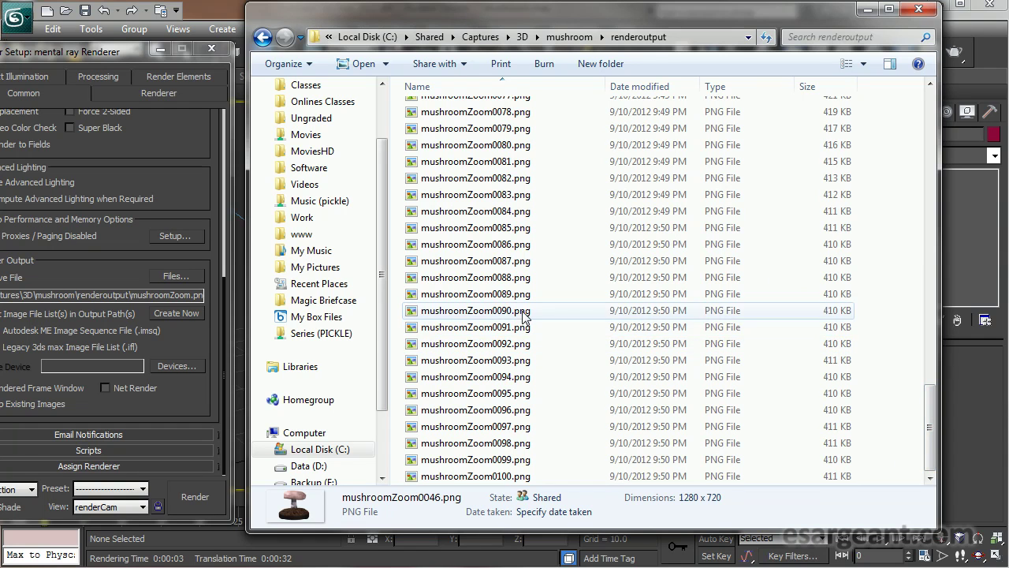
pyautogui.click(507, 312)
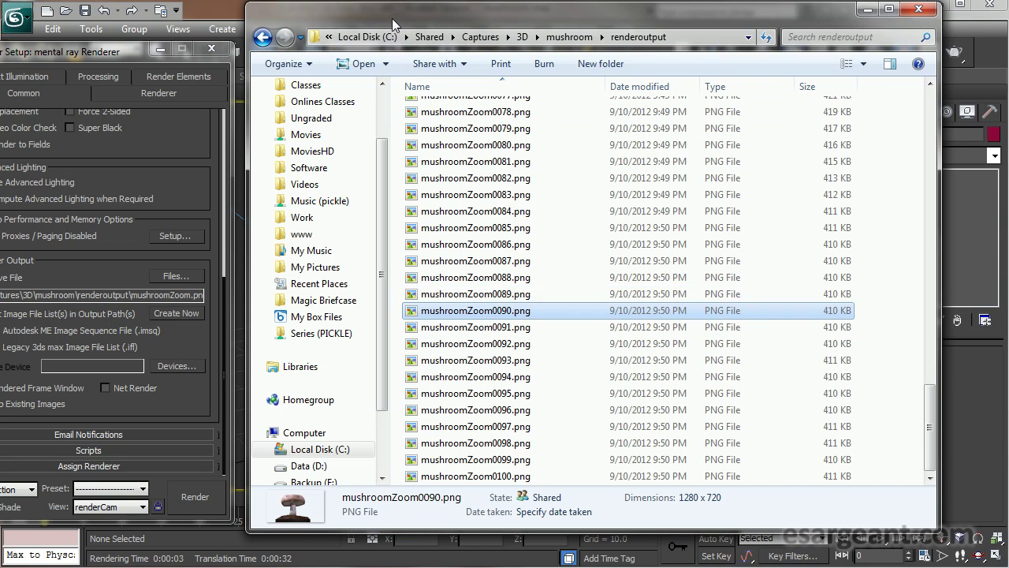
# - Move the folder window away, review the Time Output frame range in Render Setup and close the dialog
pyautogui.moveTo(392, 18); pyautogui.dragTo(1008, 35)
pyautogui.moveTo(35, 53); pyautogui.dragTo(391, 28)
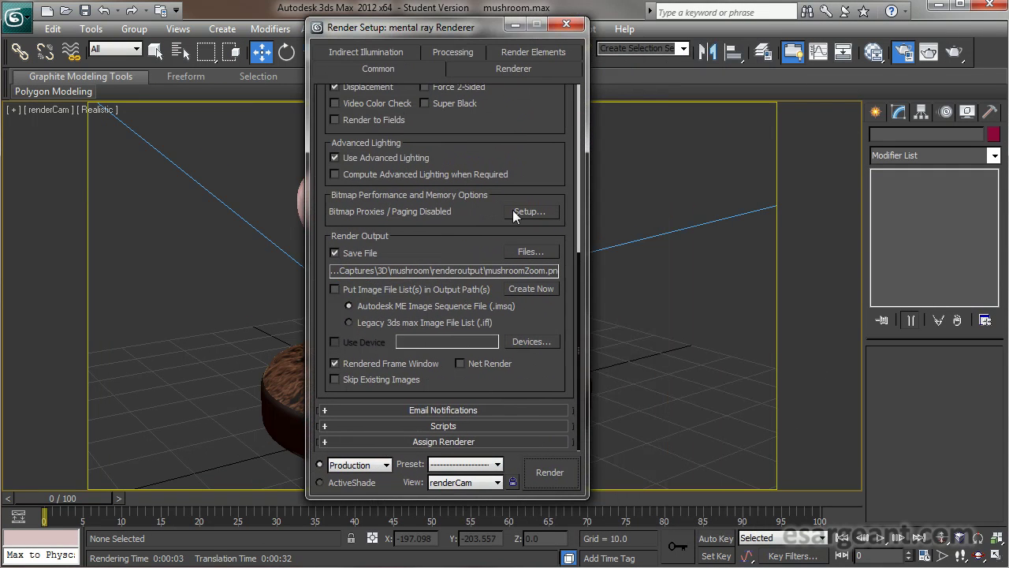
pyautogui.scroll(5, 579, 385)
pyautogui.scroll(2, 568, 230)
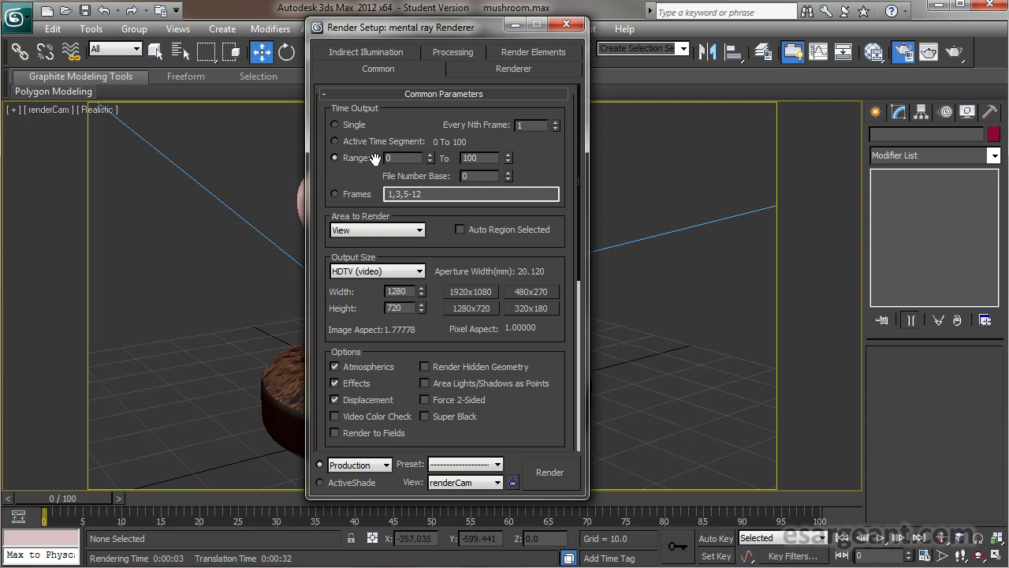
pyautogui.doubleClick(412, 163)
pyautogui.doubleClick(494, 160)
pyautogui.press('Return')
pyautogui.click(566, 23)
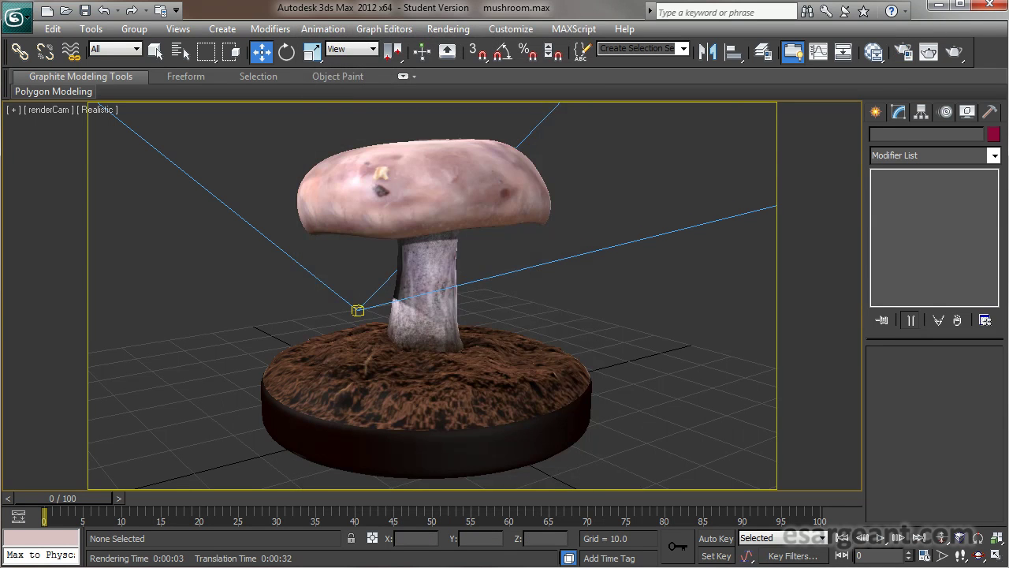
# - Switch back to the renderoutput folder, go to the start of the sequence and open mushroomZoom0009.png
pyautogui.hotkey('alt', 'Tab')
pyautogui.moveTo(866, 65); pyautogui.dragTo(566, 39)
pyautogui.moveTo(866, 451); pyautogui.dragTo(872, 137)
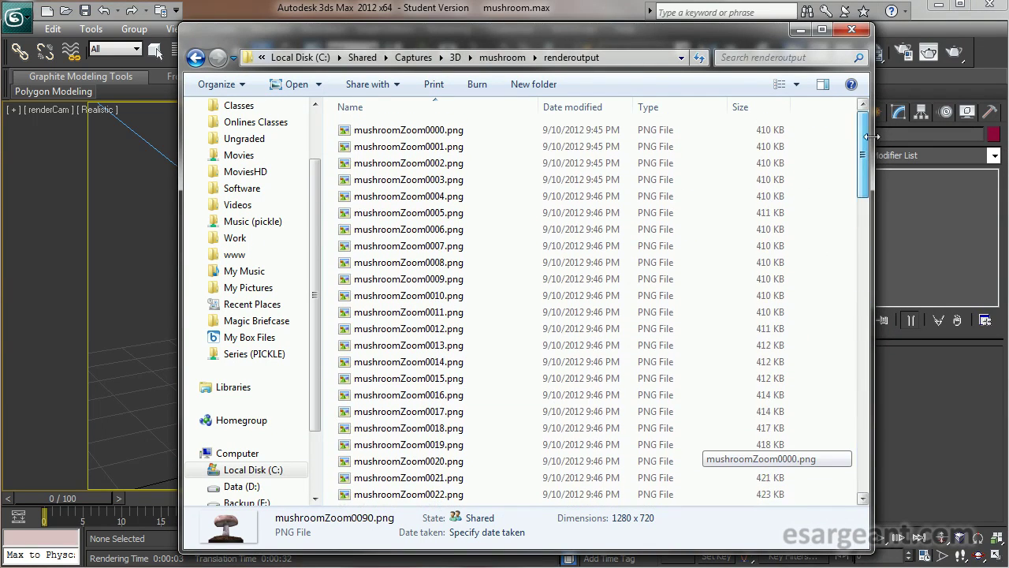
pyautogui.moveTo(758, 35); pyautogui.dragTo(747, 21)
pyautogui.doubleClick(369, 265)
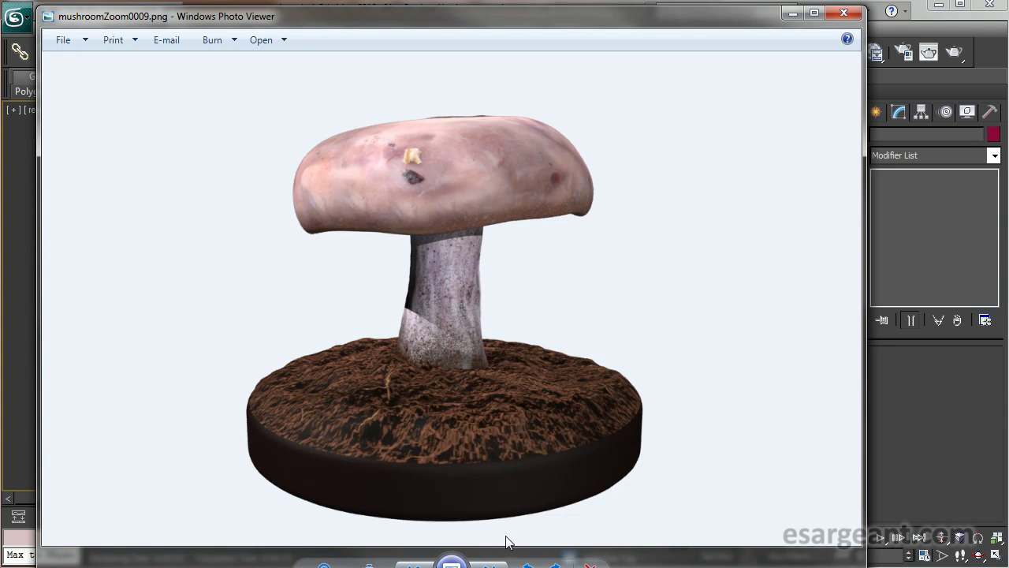
# - Step forward through the frames to mushroomZoom0021.png, and close both the viewer and the renderoutput folder window
pyautogui.click(490, 565)
pyautogui.click(489, 565)
pyautogui.click(490, 564)
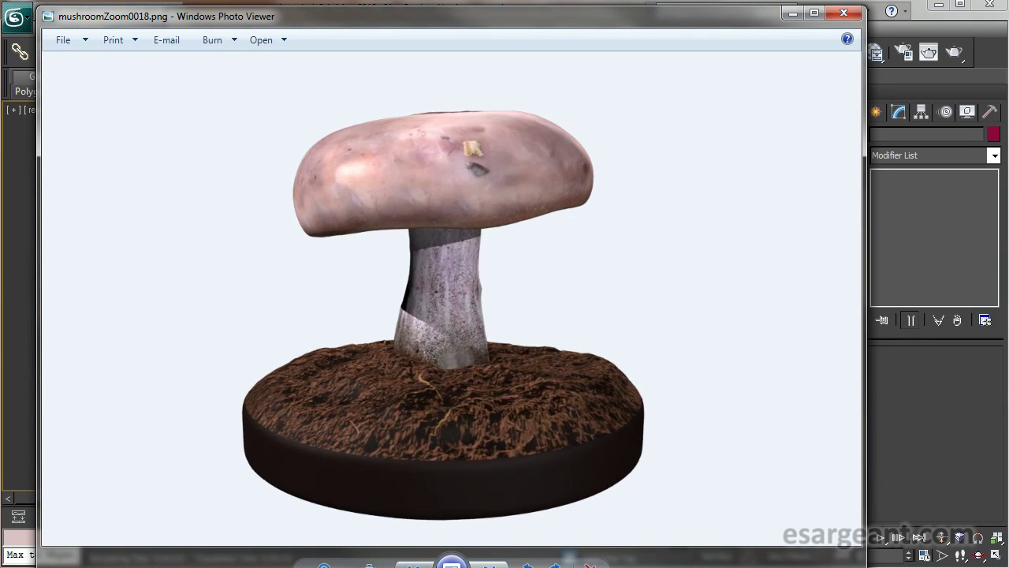
pyautogui.click(489, 564)
pyautogui.click(490, 564)
pyautogui.click(490, 564)
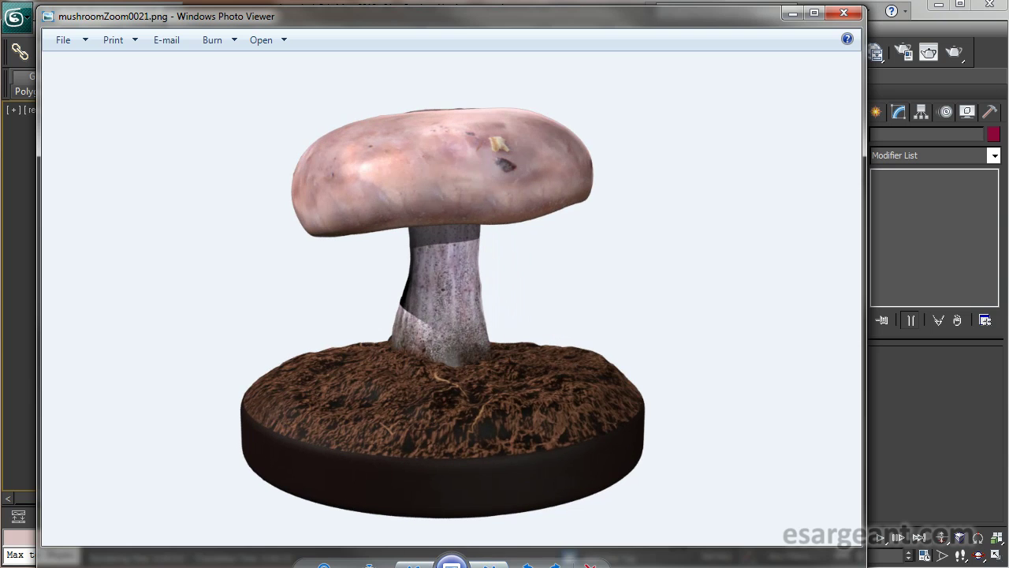
pyautogui.click(845, 16)
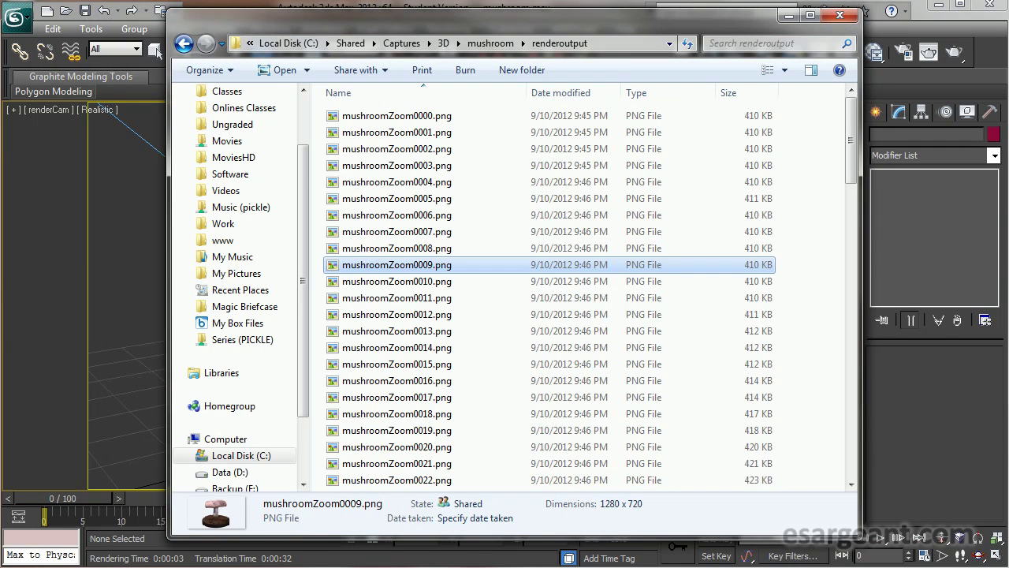
pyautogui.click(840, 15)
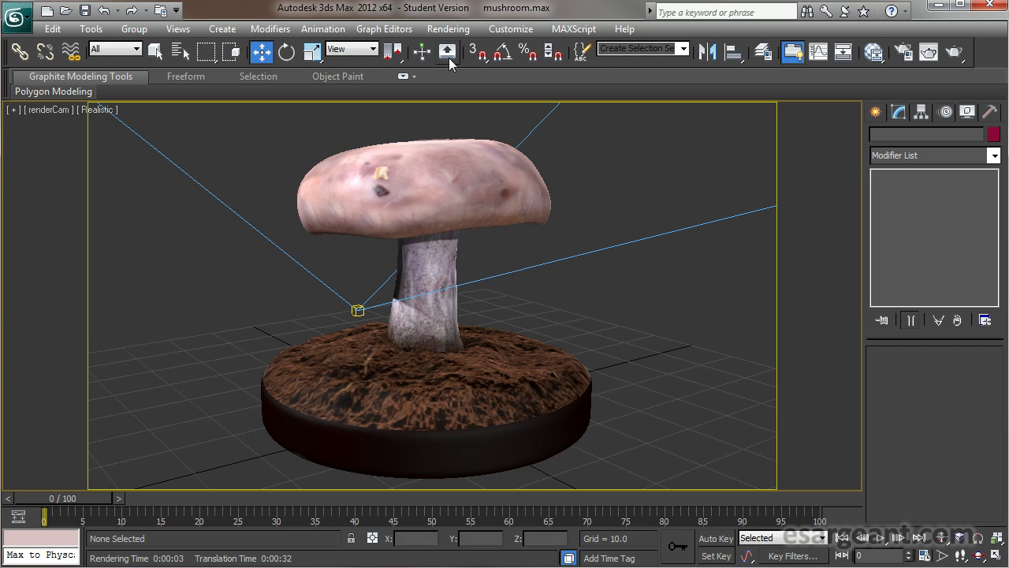
# - Open the RAM Player and enlarge its window to cover most of the 3ds Max workspace
pyautogui.click(449, 32)
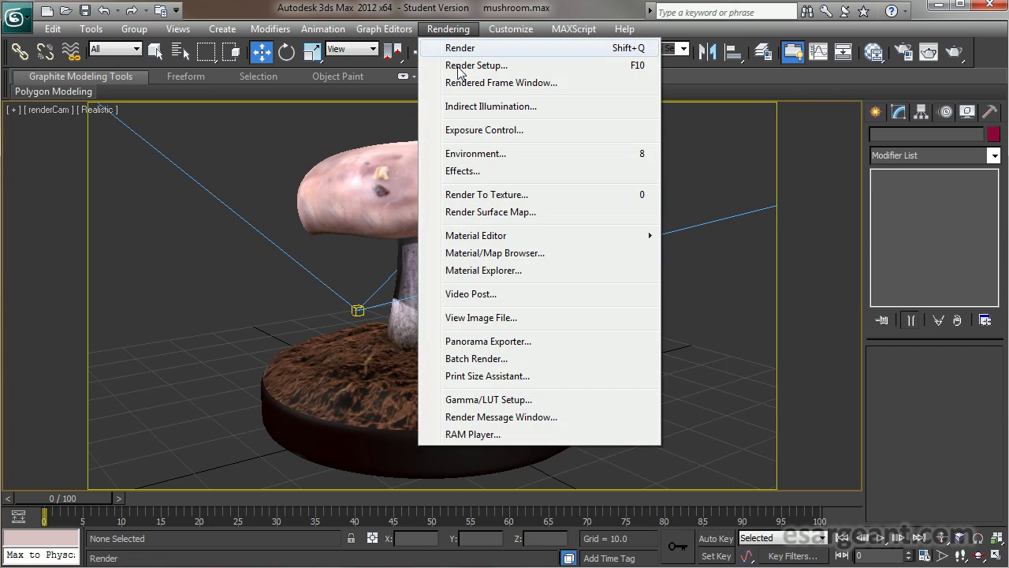
pyautogui.click(556, 436)
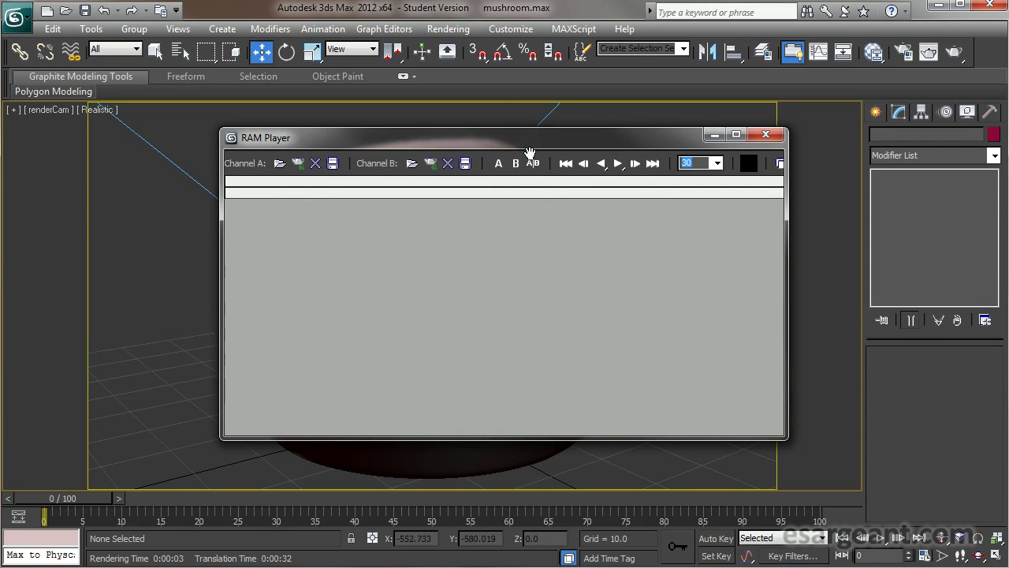
pyautogui.moveTo(536, 140); pyautogui.dragTo(378, 31)
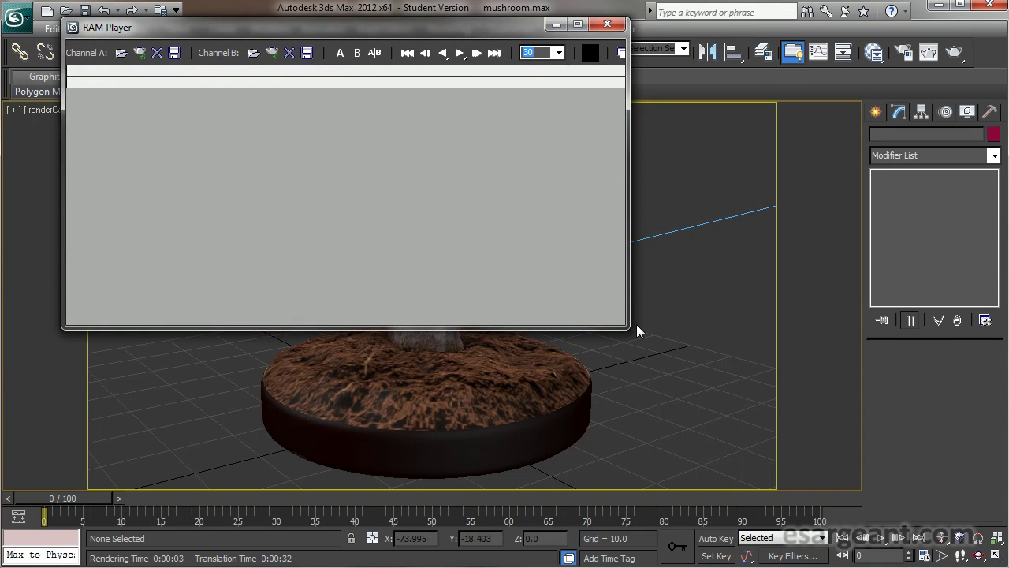
pyautogui.moveTo(628, 327); pyautogui.dragTo(918, 551)
pyautogui.moveTo(516, 27); pyautogui.dragTo(512, 18)
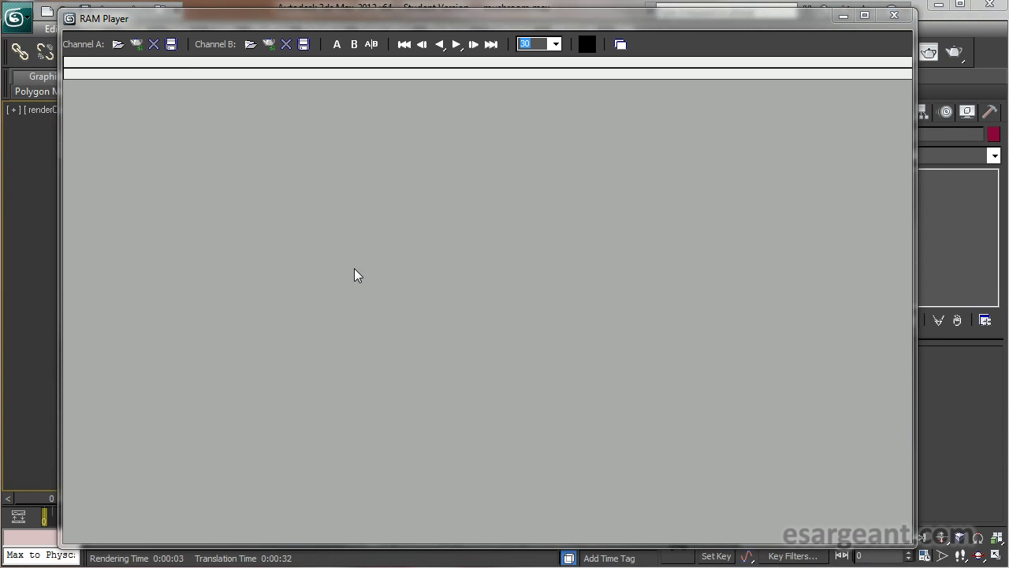
# - Open mushroomZoom0000.png from the renderoutput folder in Channel A of the RAM Player as an image sequence
pyautogui.click(117, 45)
pyautogui.moveTo(256, 44); pyautogui.dragTo(386, 94)
pyautogui.click(260, 193)
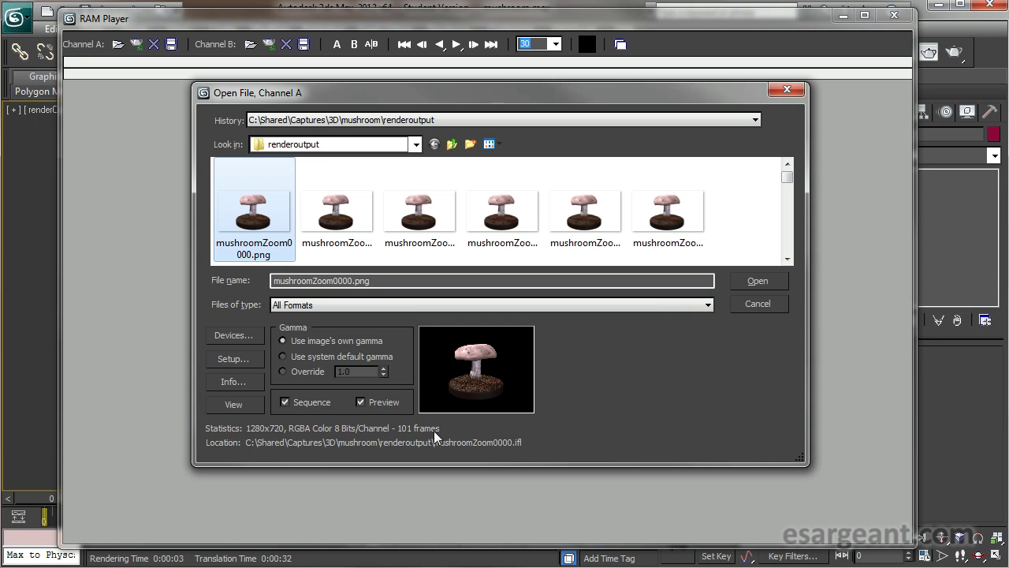
pyautogui.click(760, 283)
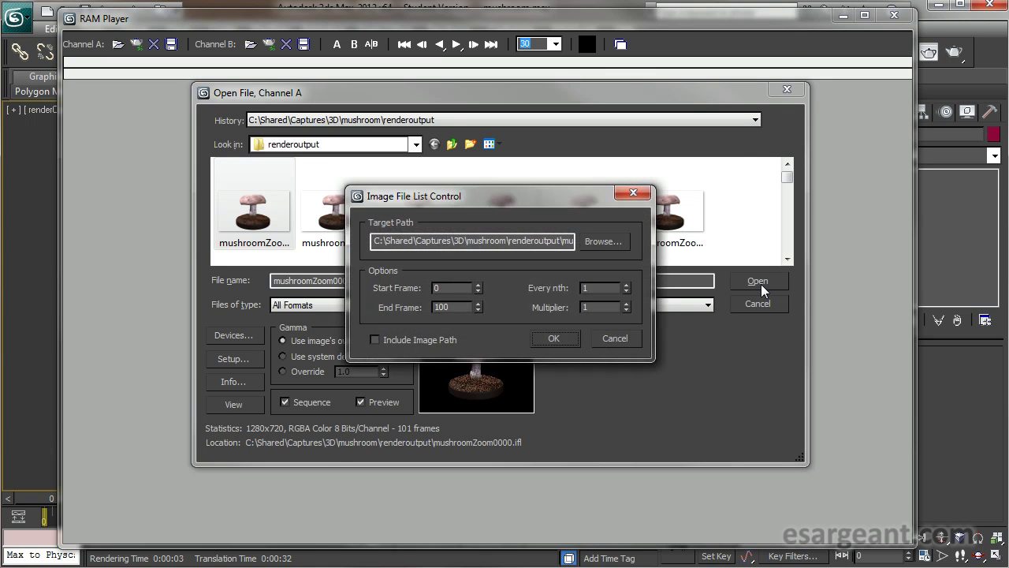
# - Accept the image file list for frames 0 to 100 and load all 101 frames at 1280x720 into the RAM Player
pyautogui.moveTo(462, 197); pyautogui.dragTo(462, 197)
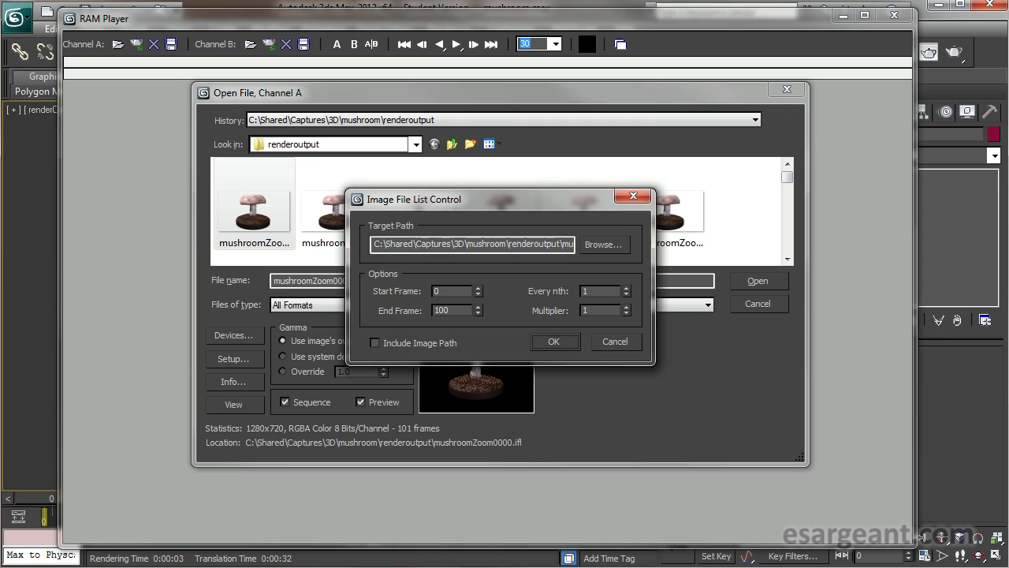
pyautogui.click(674, 372)
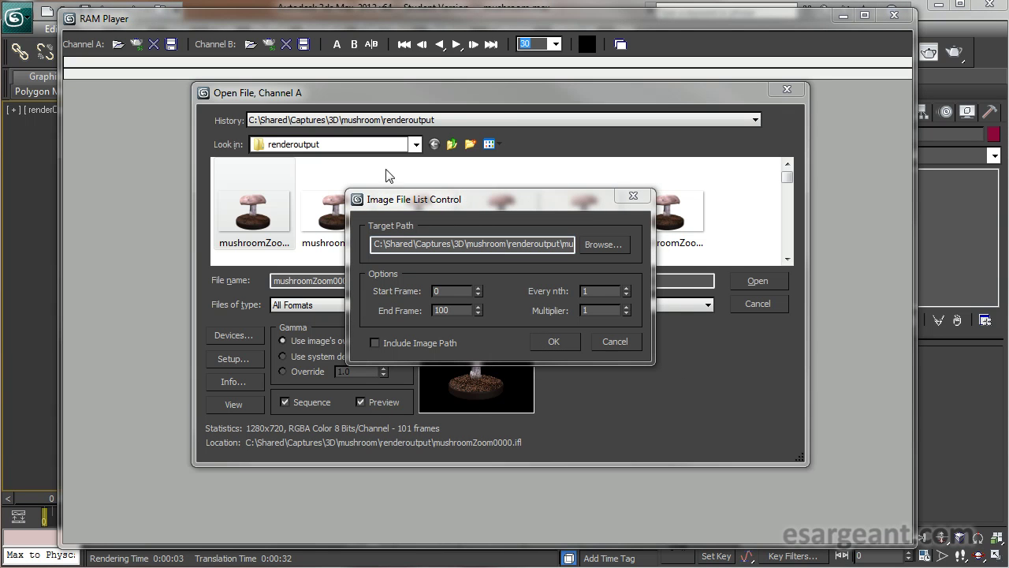
pyautogui.click(558, 342)
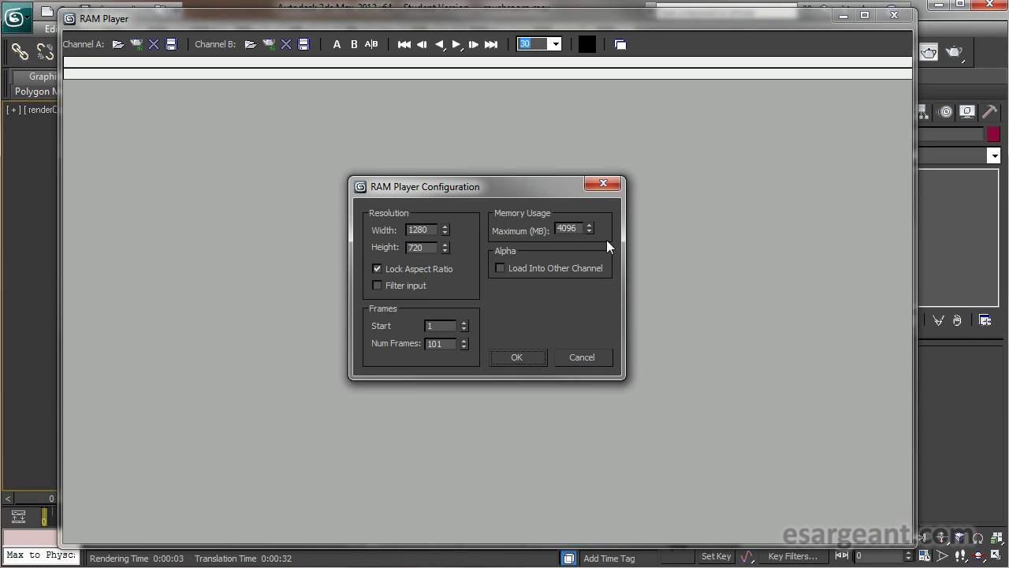
pyautogui.click(527, 360)
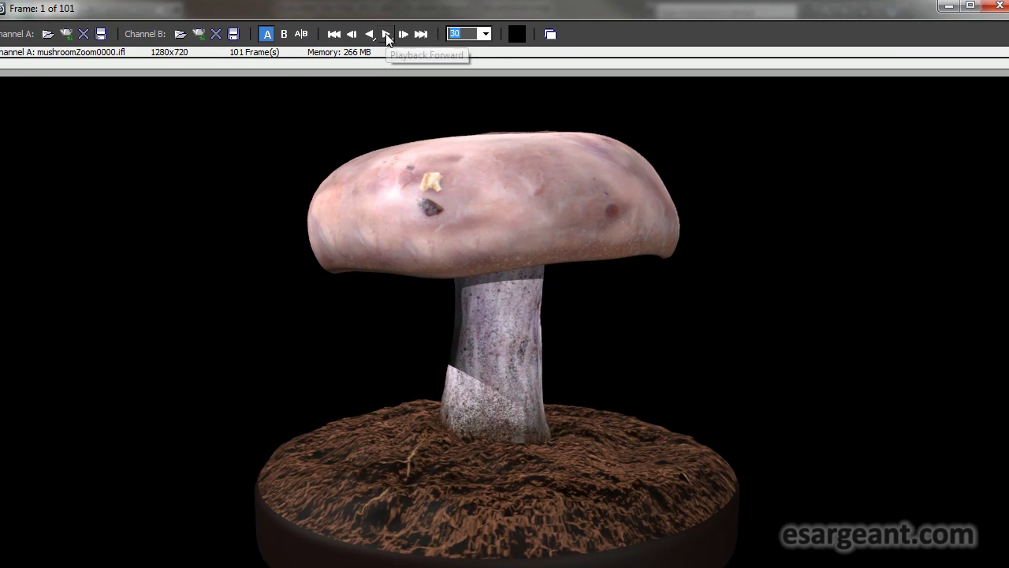
# - Play the mushroomZoom sequence in the RAM Player, stop it, and scrub back and forth through the early frames
pyautogui.click(386, 34)
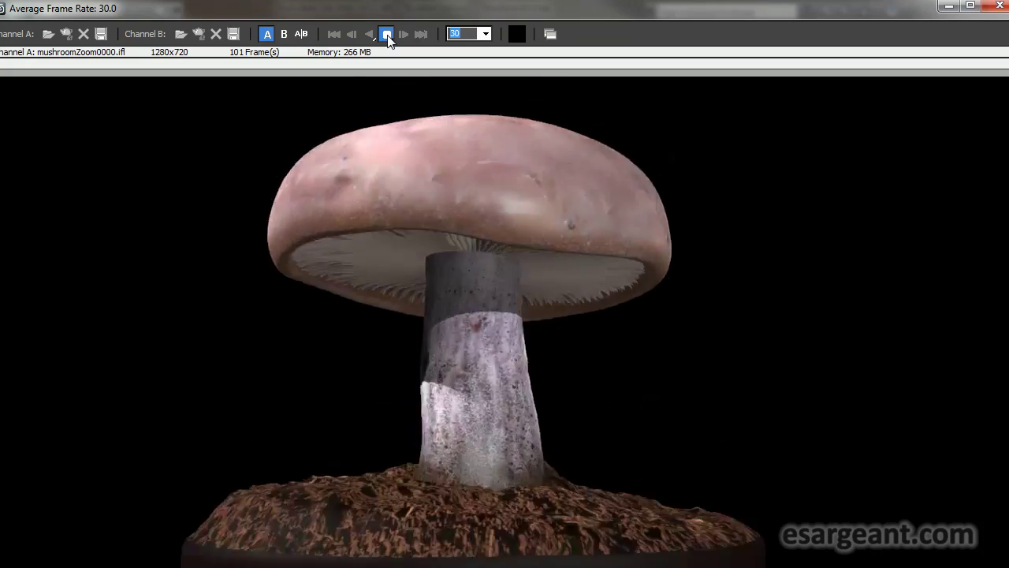
pyautogui.click(387, 35)
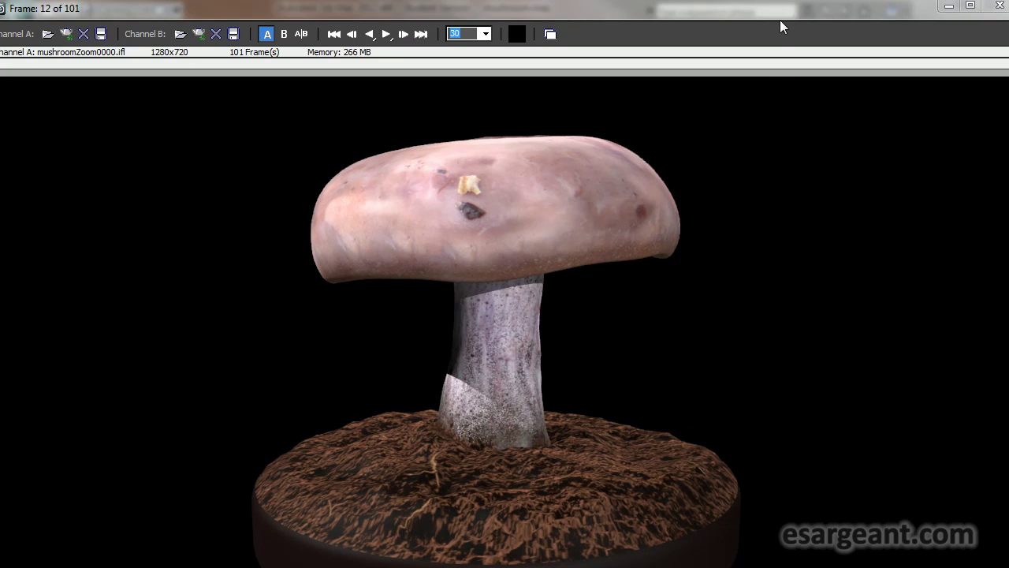
pyautogui.scroll(1, 719, 282)
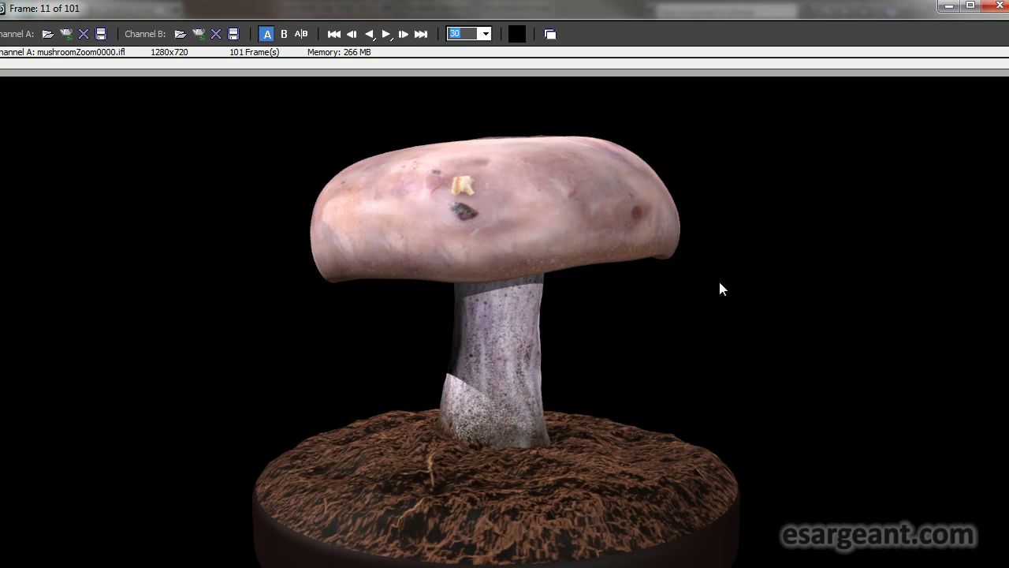
pyautogui.scroll(-7, 719, 283)
pyautogui.scroll(-2, 718, 278)
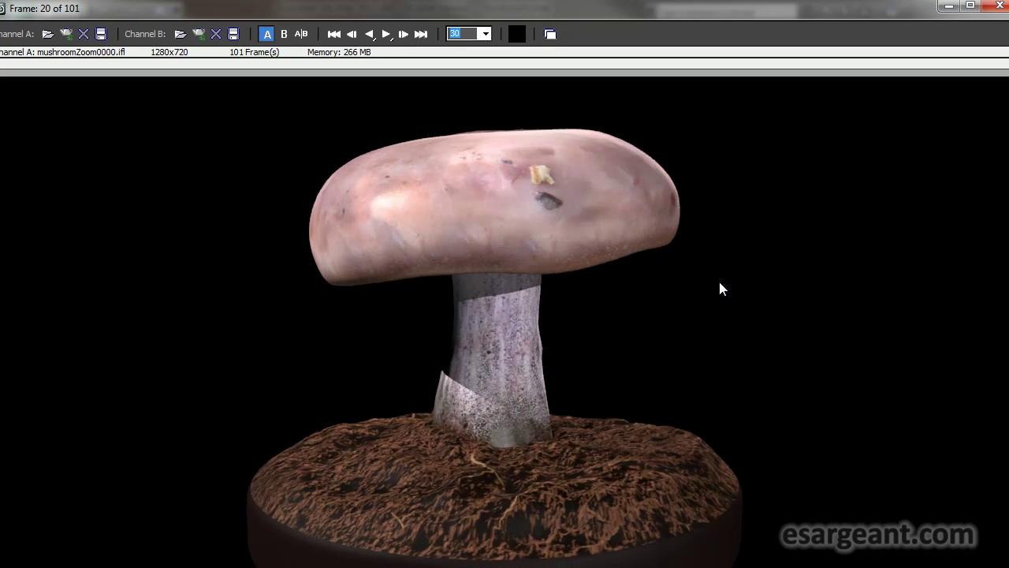
pyautogui.scroll(6, 718, 279)
pyautogui.scroll(-3, 734, 75)
pyautogui.scroll(3, 709, 75)
pyautogui.scroll(-3, 675, 73)
pyautogui.scroll(-4, 671, 181)
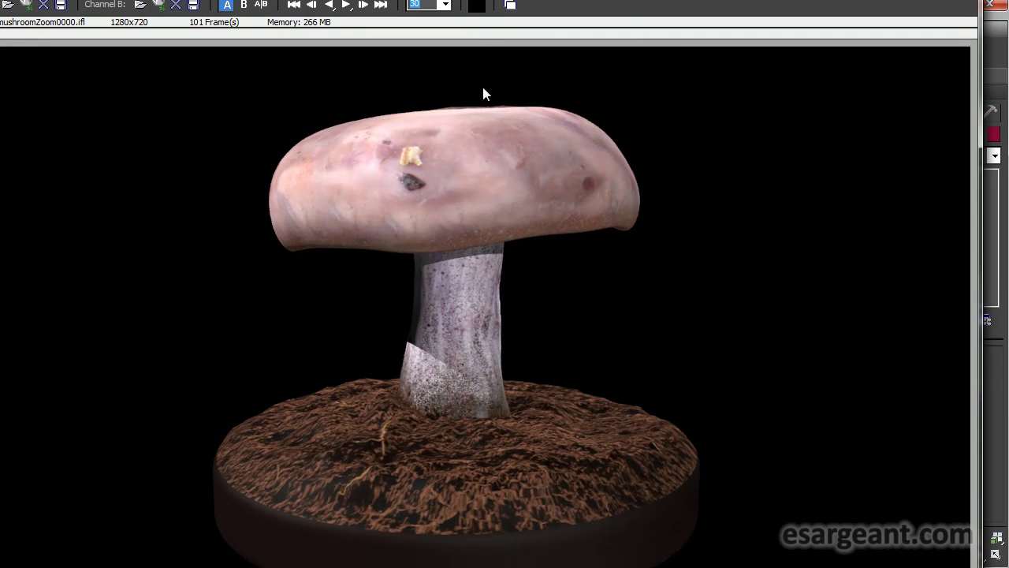
# - Choose 30 as the RAM Player's playback frame rate
pyautogui.click(445, 5)
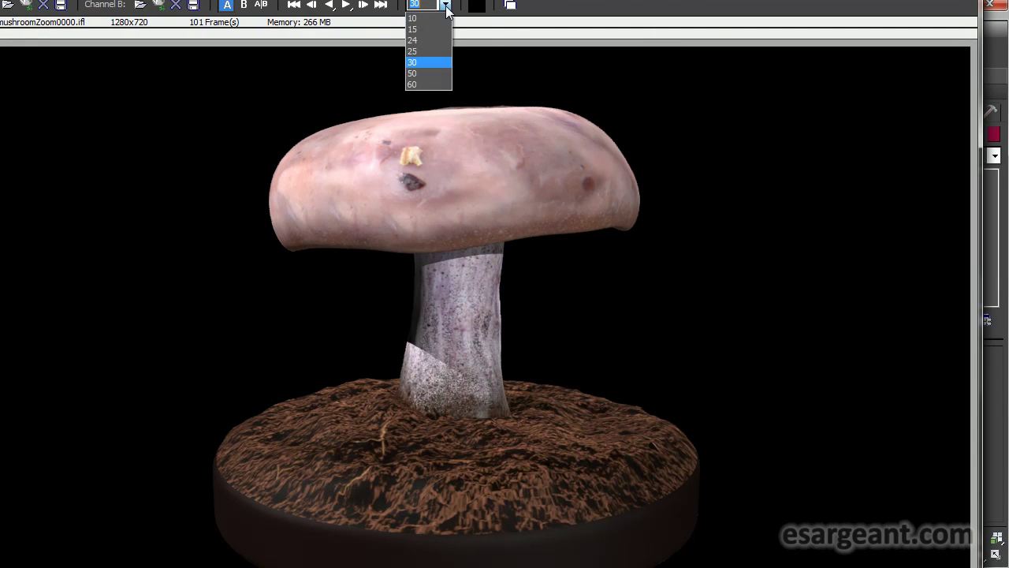
pyautogui.click(426, 61)
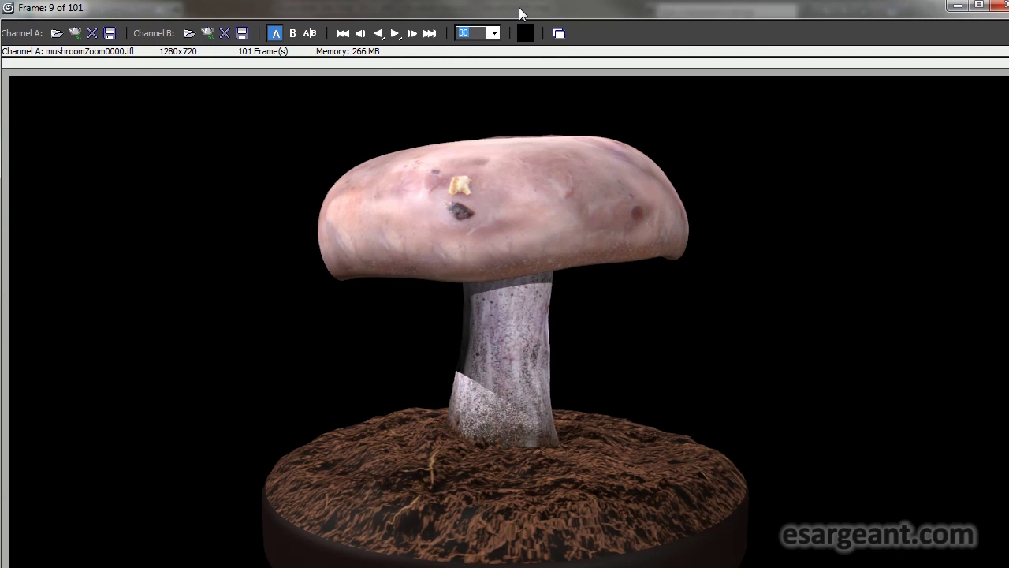
# - Start saving Channel A and create a movie folder inside the mushroom project folder as the save location
pyautogui.click(111, 33)
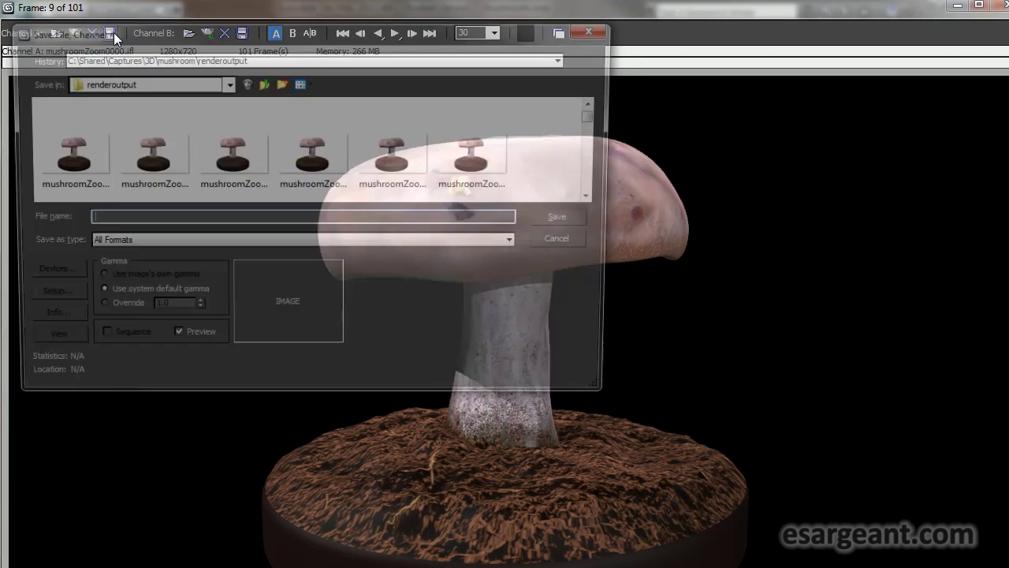
pyautogui.moveTo(113, 36); pyautogui.dragTo(352, 113)
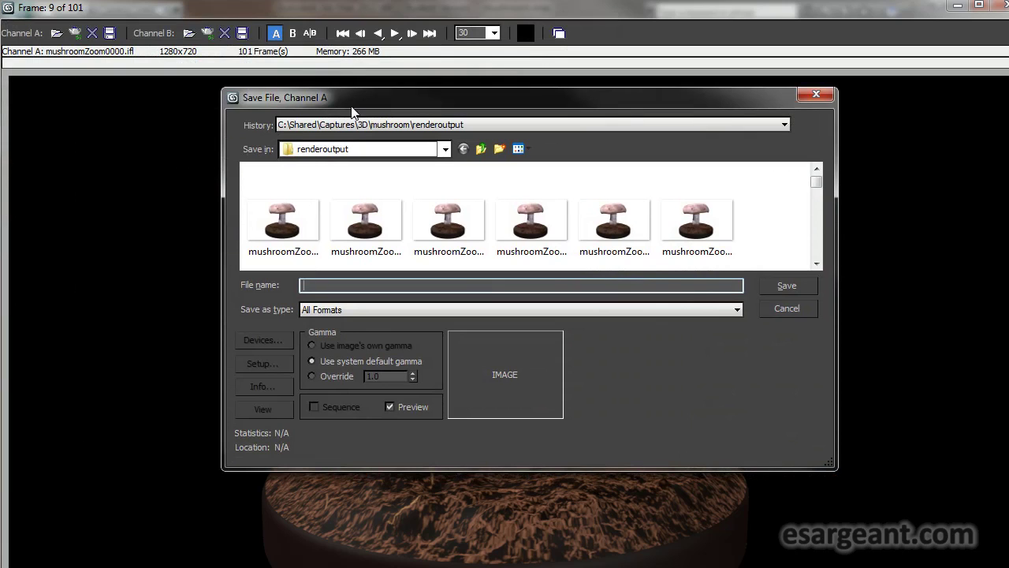
pyautogui.click(481, 148)
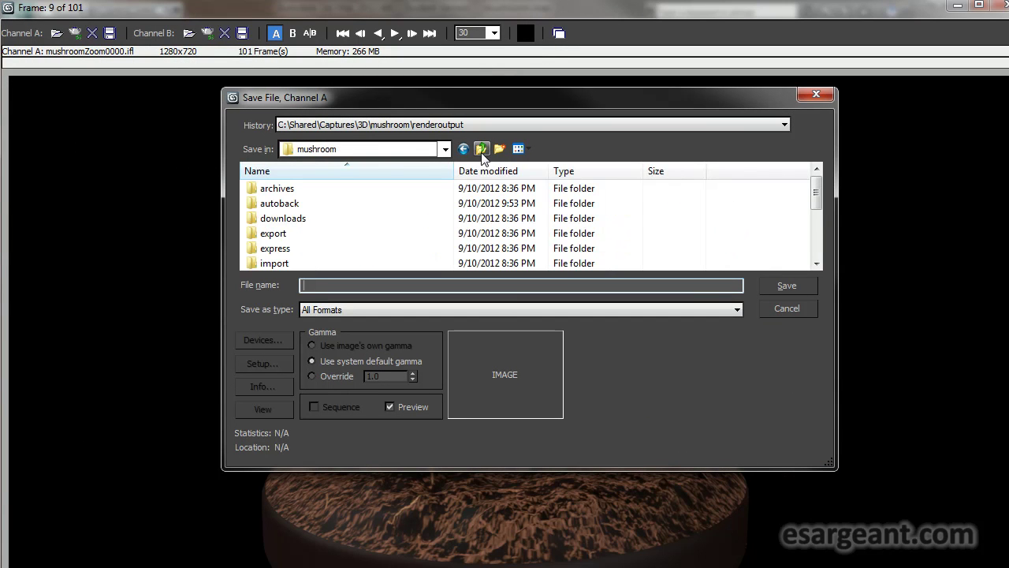
pyautogui.moveTo(816, 195); pyautogui.dragTo(817, 241)
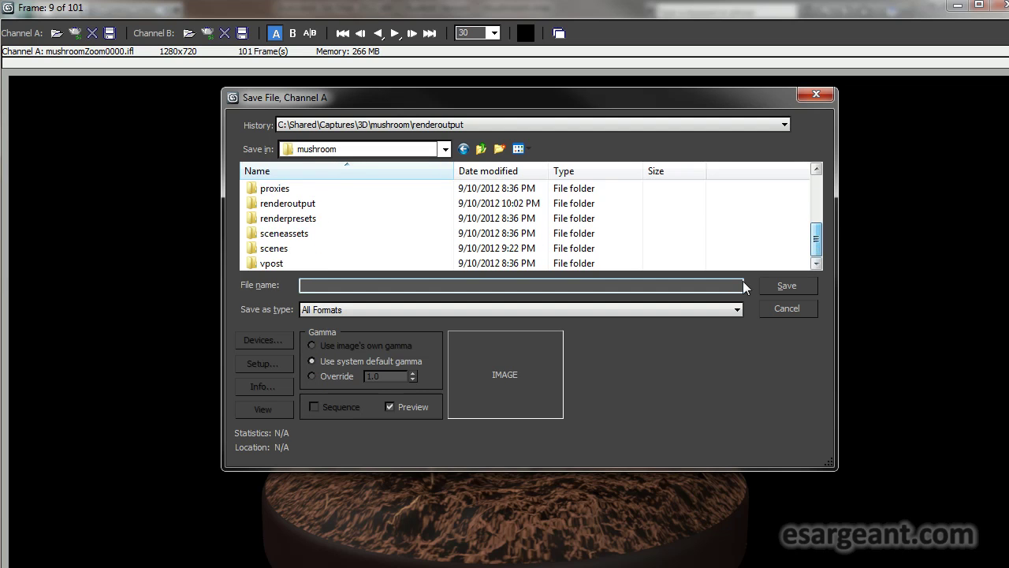
pyautogui.click(497, 151)
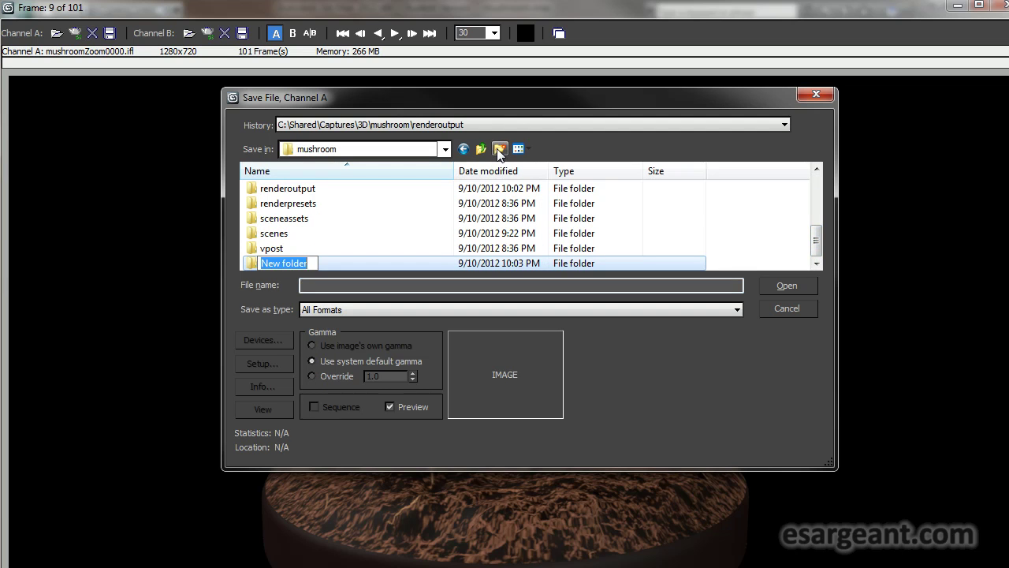
pyautogui.write('movie')
pyautogui.press('Return')
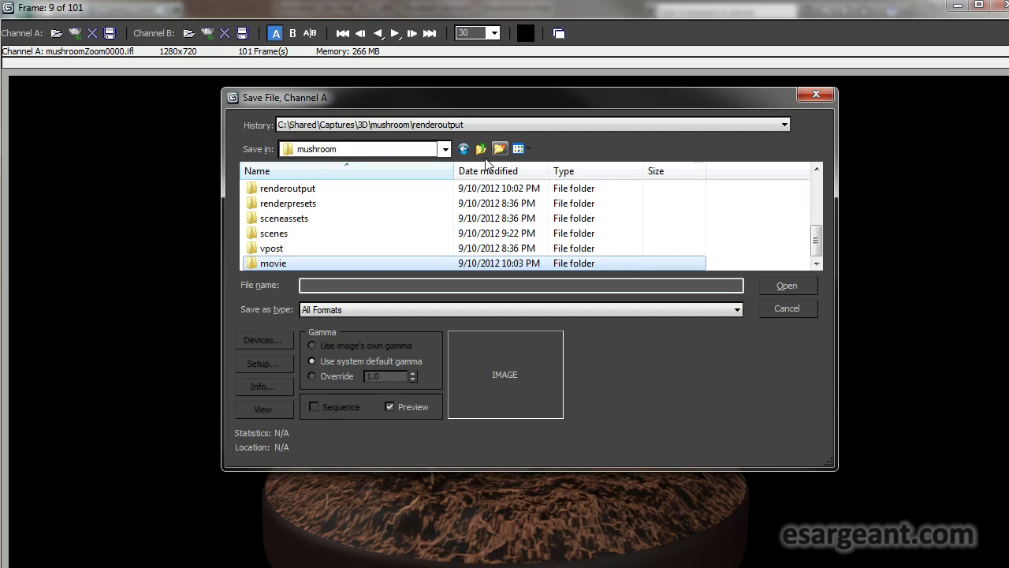
pyautogui.doubleClick(271, 263)
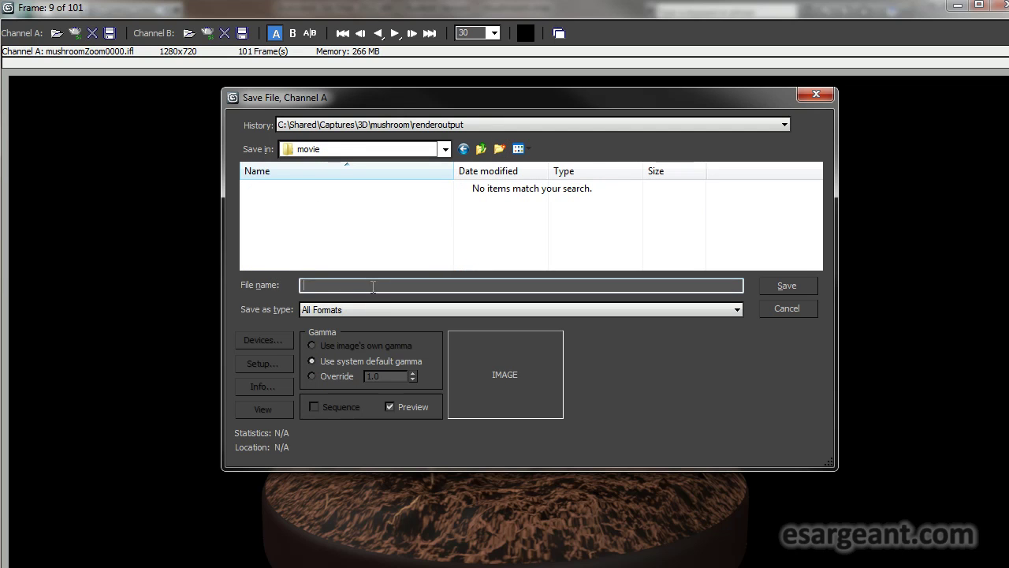
# - Save Channel A as an AVI file named mushroomZoom in the movie folder
pyautogui.click(366, 309)
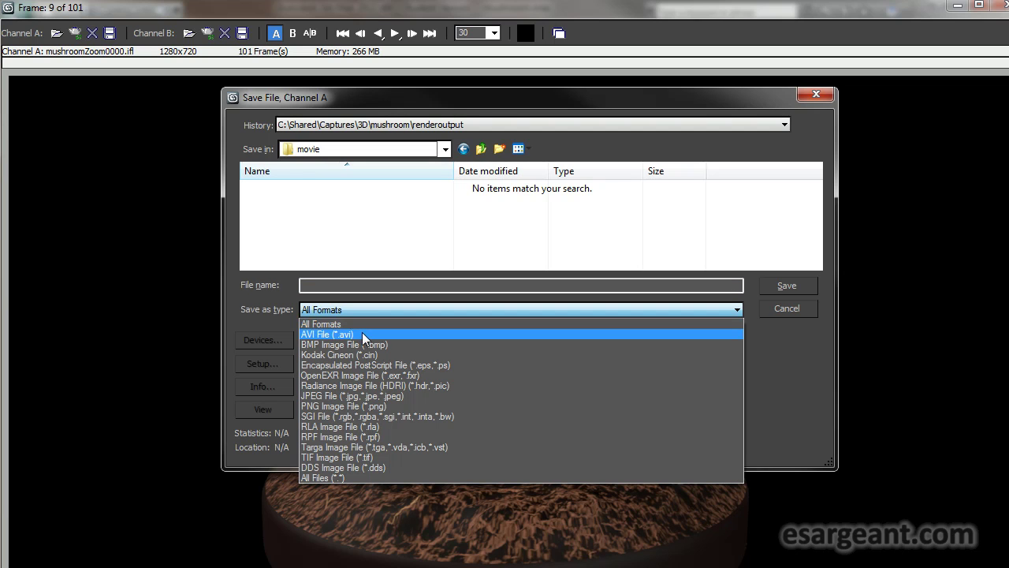
pyautogui.click(361, 332)
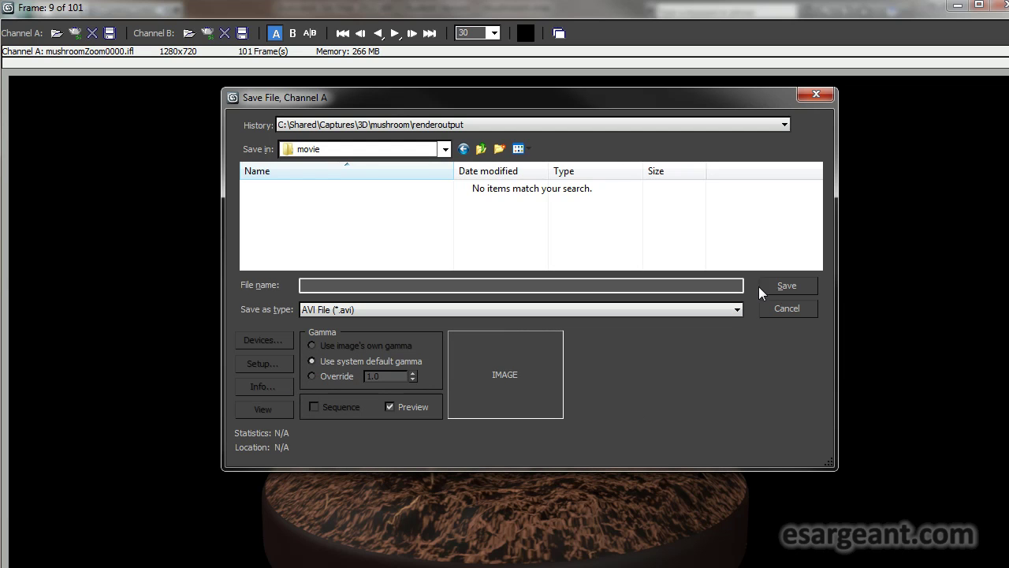
pyautogui.click(580, 289)
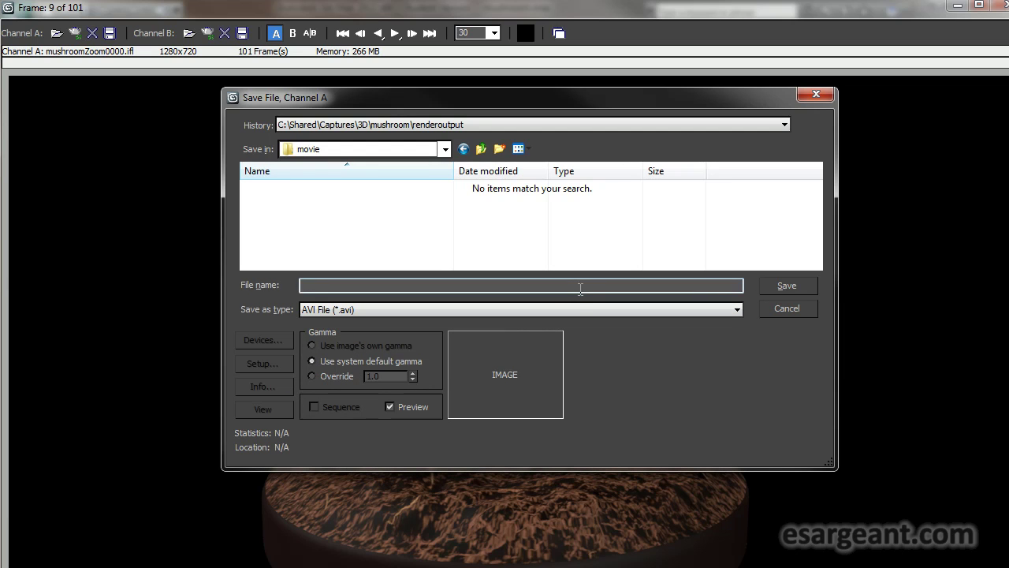
pyautogui.write('mushroomZoom')
pyautogui.click(770, 282)
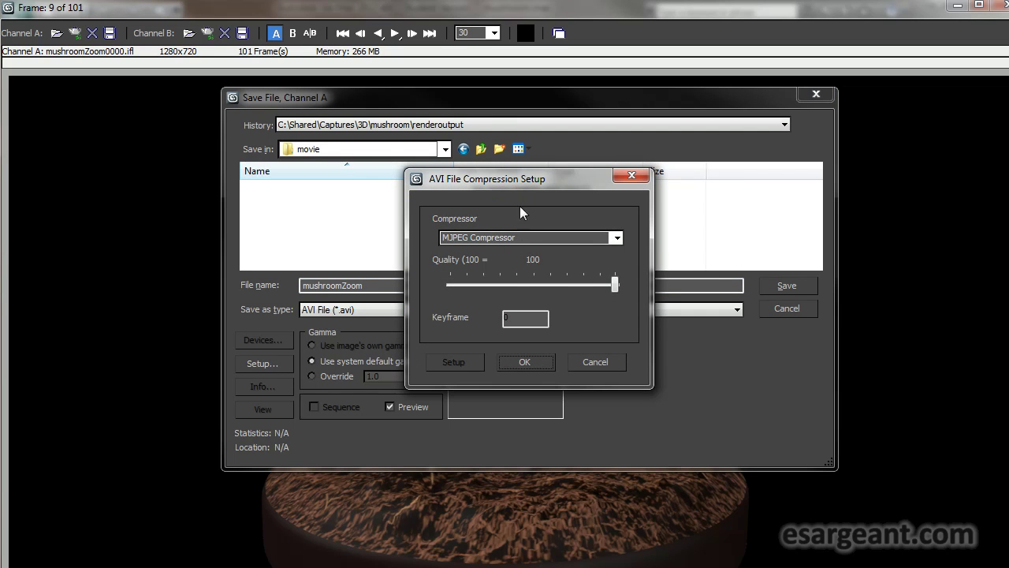
# - Review the AVI compressor choices and accept MJPEG Compressor at quality 100
pyautogui.moveTo(536, 182); pyautogui.dragTo(517, 175)
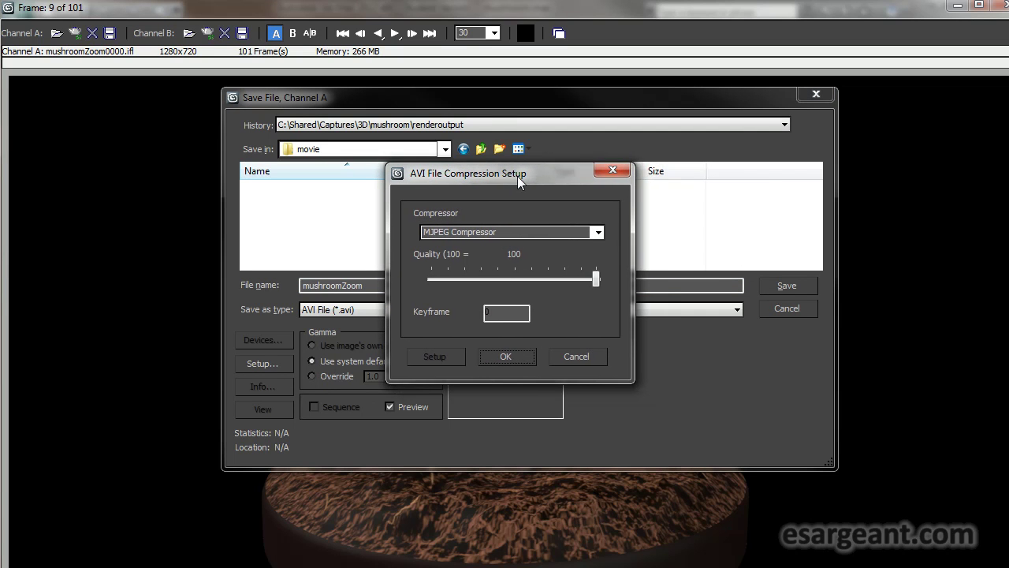
pyautogui.click(599, 232)
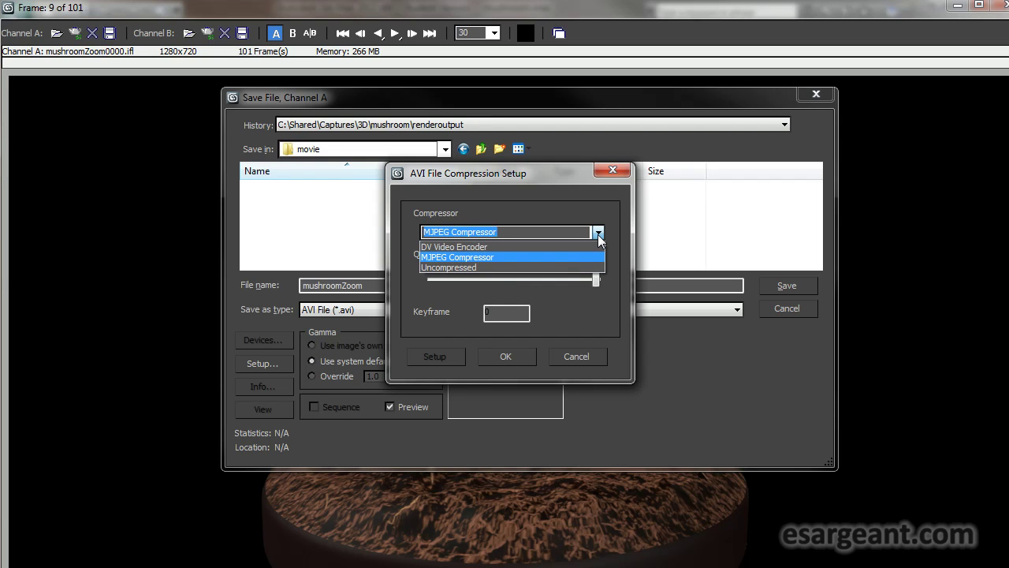
pyautogui.click(541, 192)
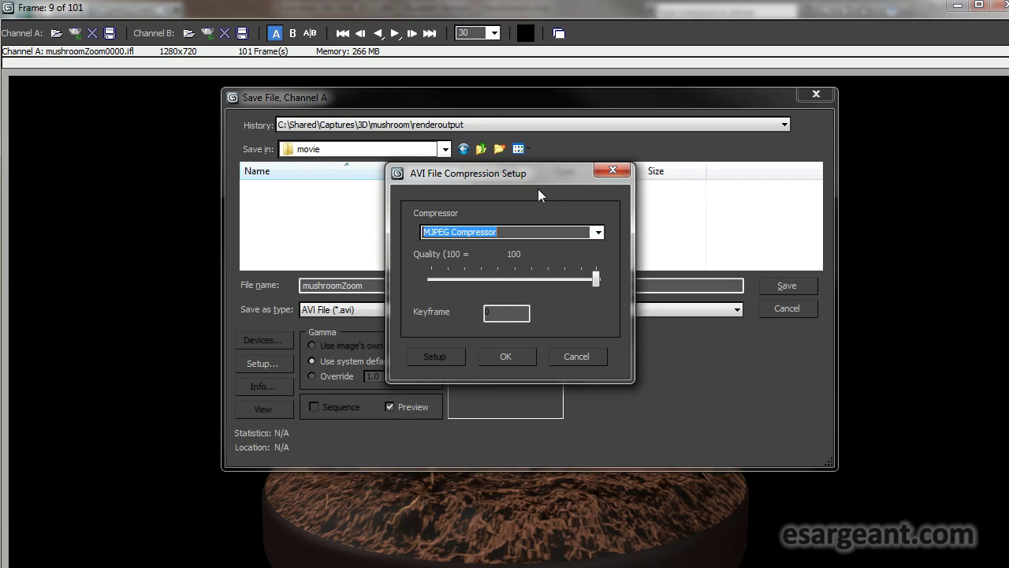
pyautogui.click(600, 232)
pyautogui.click(599, 232)
pyautogui.click(518, 358)
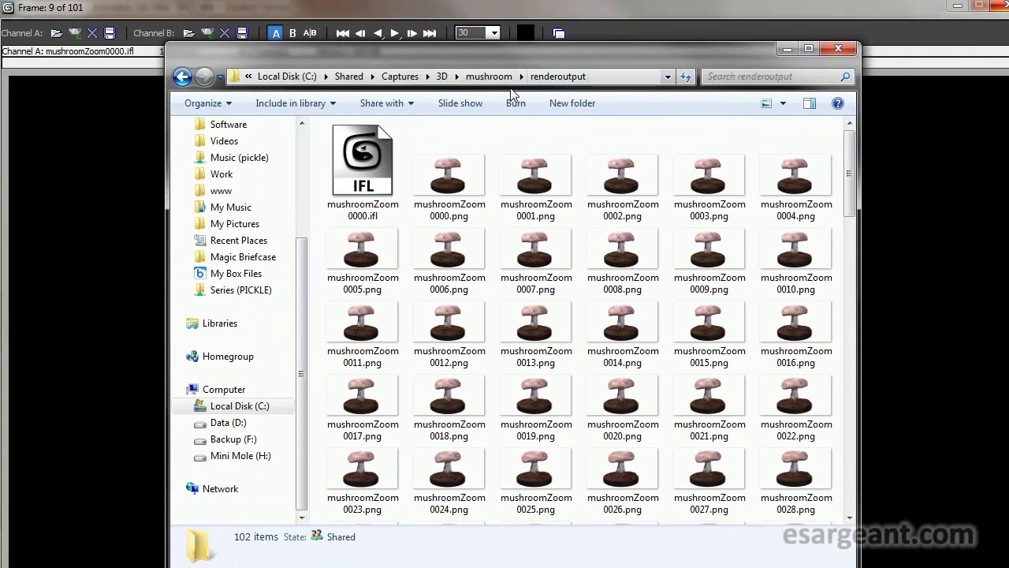
# - Browse from renderoutput to the mushroom project's movie folder in Windows Explorer and select the saved AVI to check its file details
pyautogui.click(495, 78)
pyautogui.click(446, 478)
pyautogui.doubleClick(364, 272)
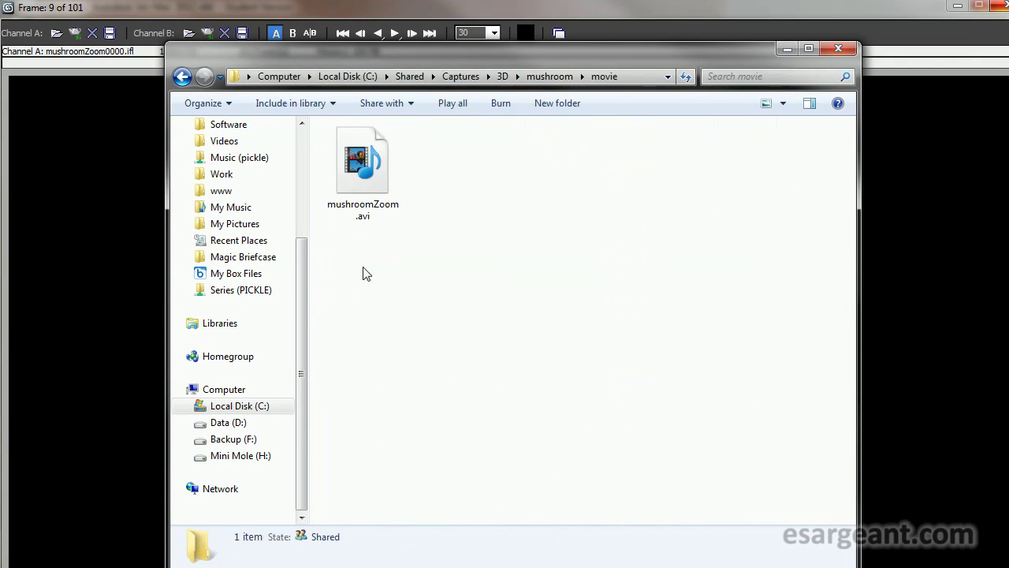
pyautogui.click(367, 170)
pyautogui.click(558, 219)
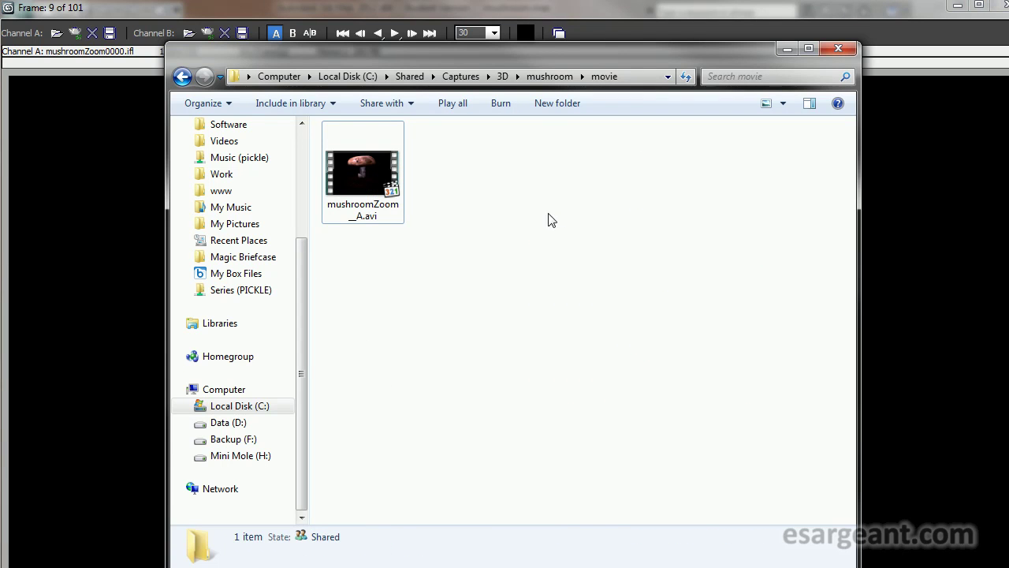
pyautogui.click(366, 176)
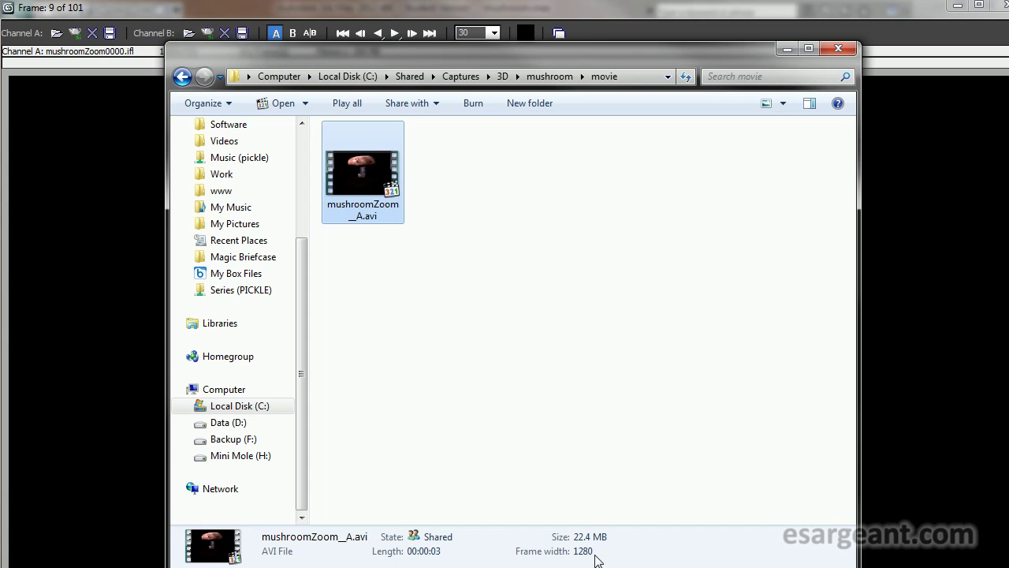
# - Play mushroomZoom__A.avi in the video player, and return to the RAM Player to close it
pyautogui.doubleClick(363, 178)
pyautogui.moveTo(465, 53); pyautogui.dragTo(1008, 63)
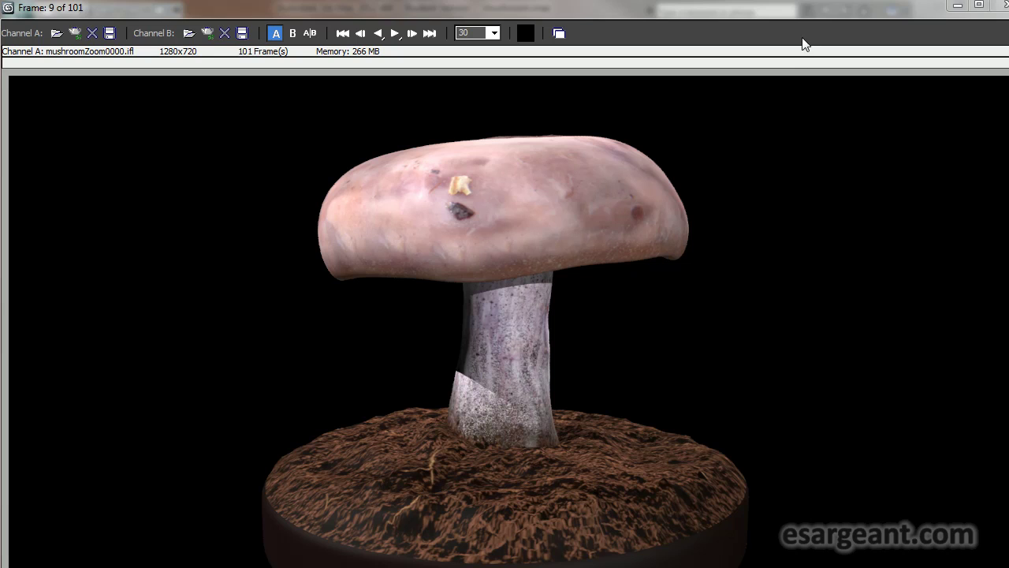
pyautogui.click(625, 142)
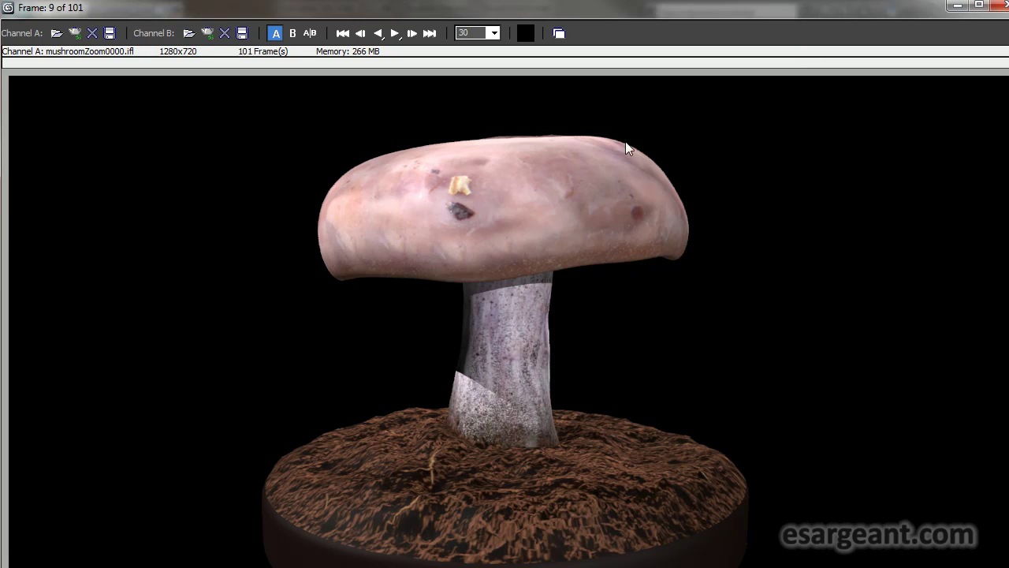
pyautogui.click(1002, 8)
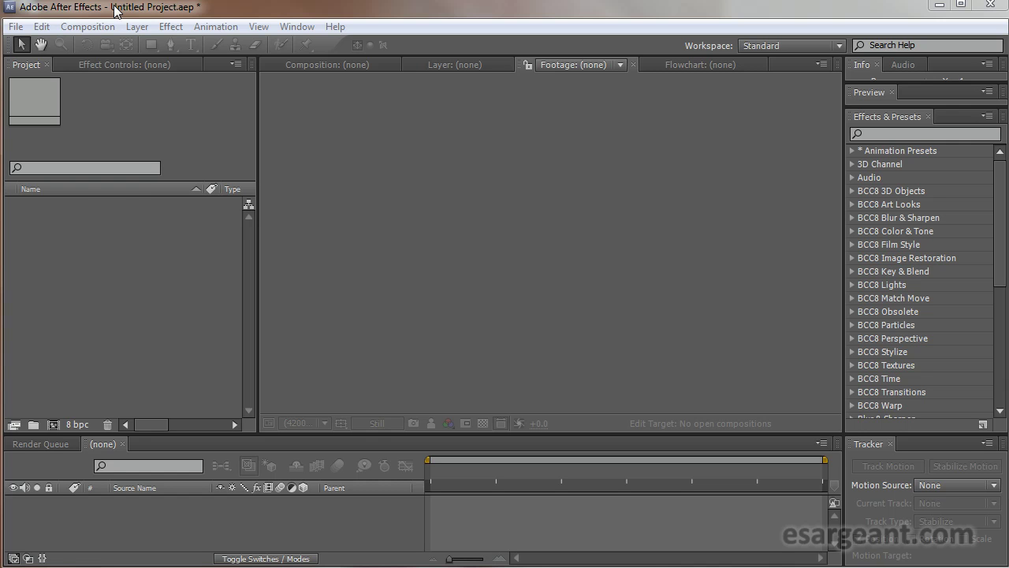
# - In Adobe After Effects, import mushroomZoom0000.png from the renderoutput folder as footage with PNG Sequence enabled
pyautogui.doubleClick(112, 241)
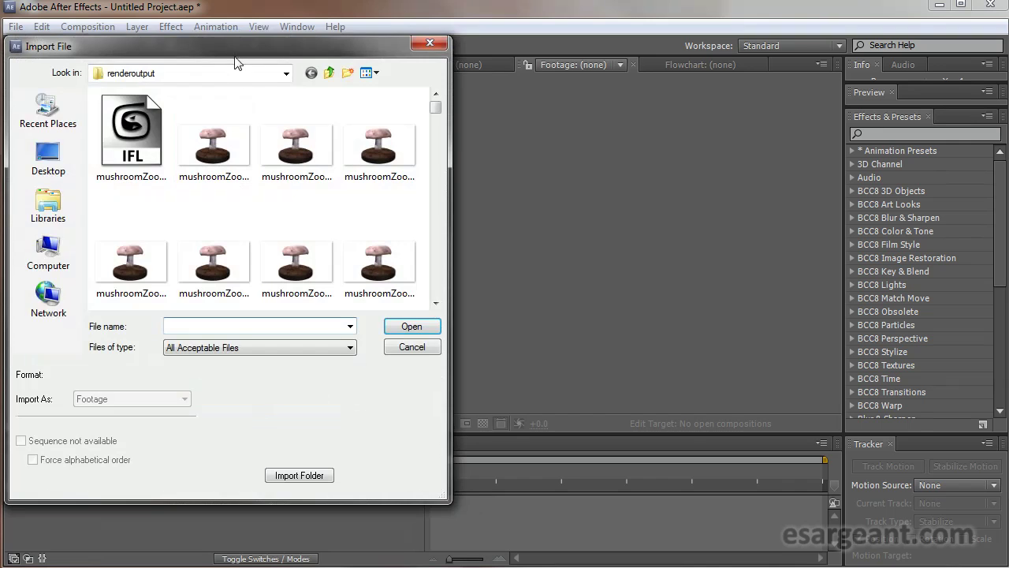
pyautogui.moveTo(278, 48); pyautogui.dragTo(509, 74)
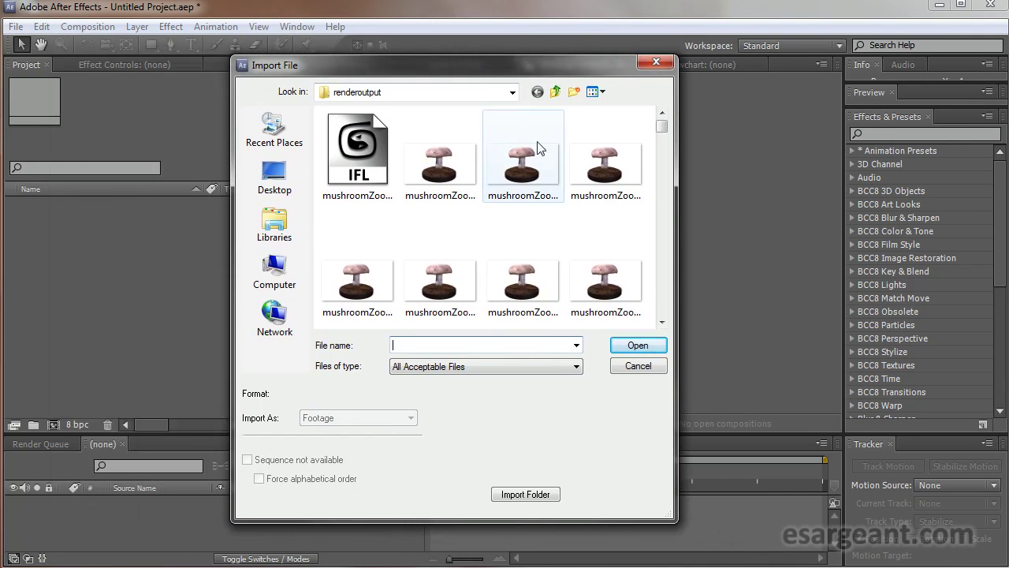
pyautogui.click(433, 169)
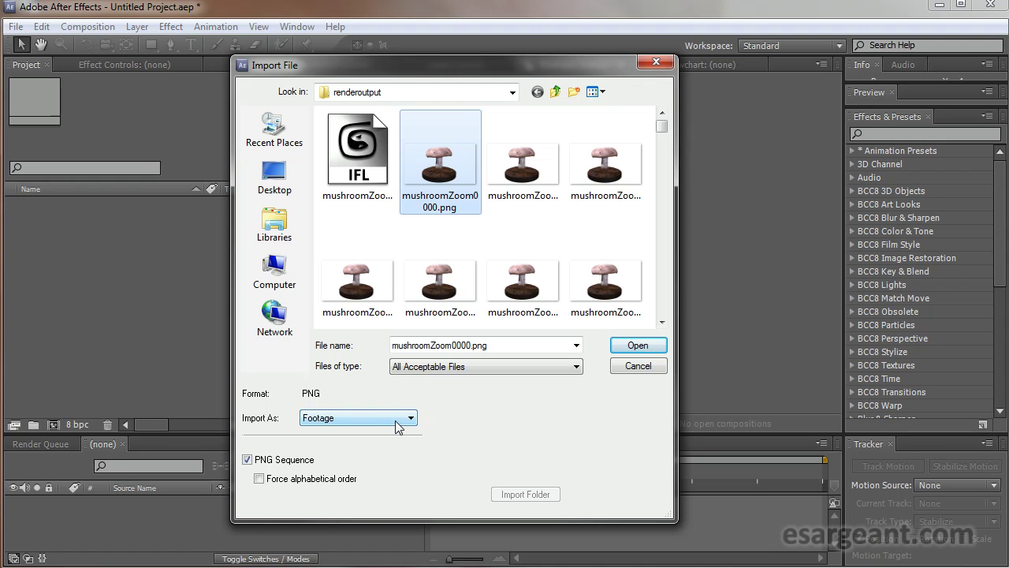
pyautogui.click(651, 347)
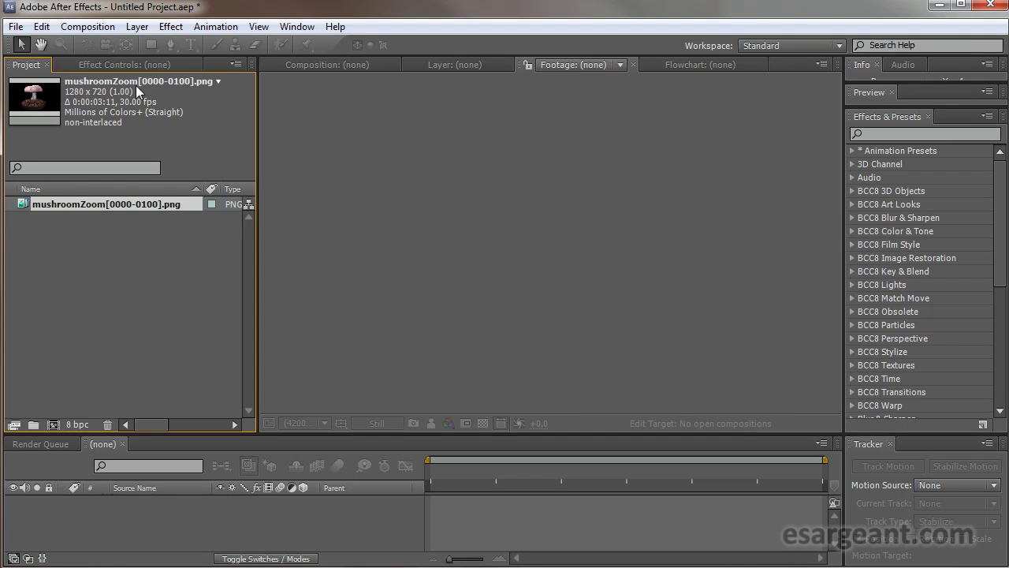
# - Open the Interpret Footage settings of the mushroomZoom PNG sequence, review the assumed frame rate, and accept them
pyautogui.rightClick(60, 204)
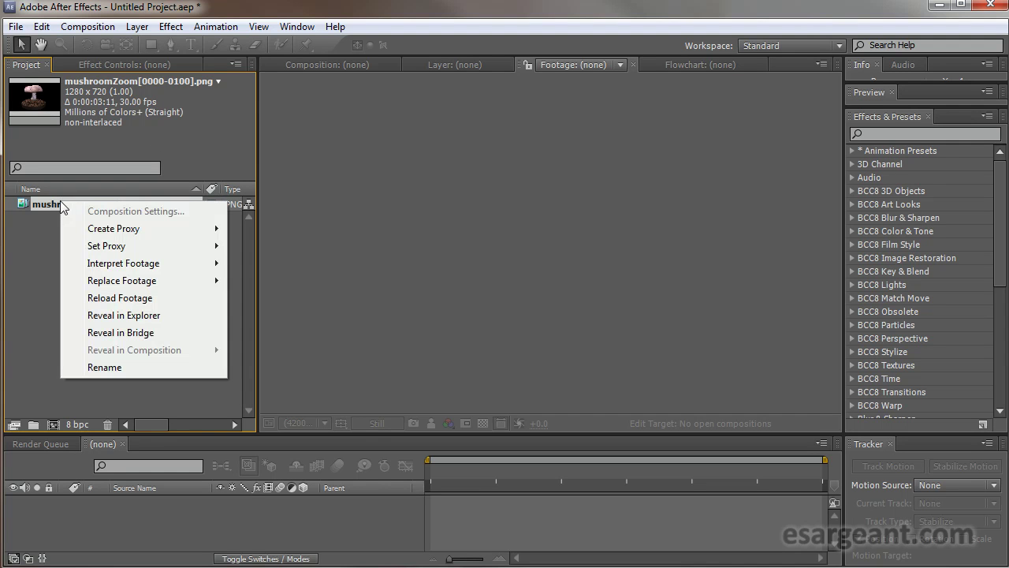
pyautogui.moveTo(125, 263)
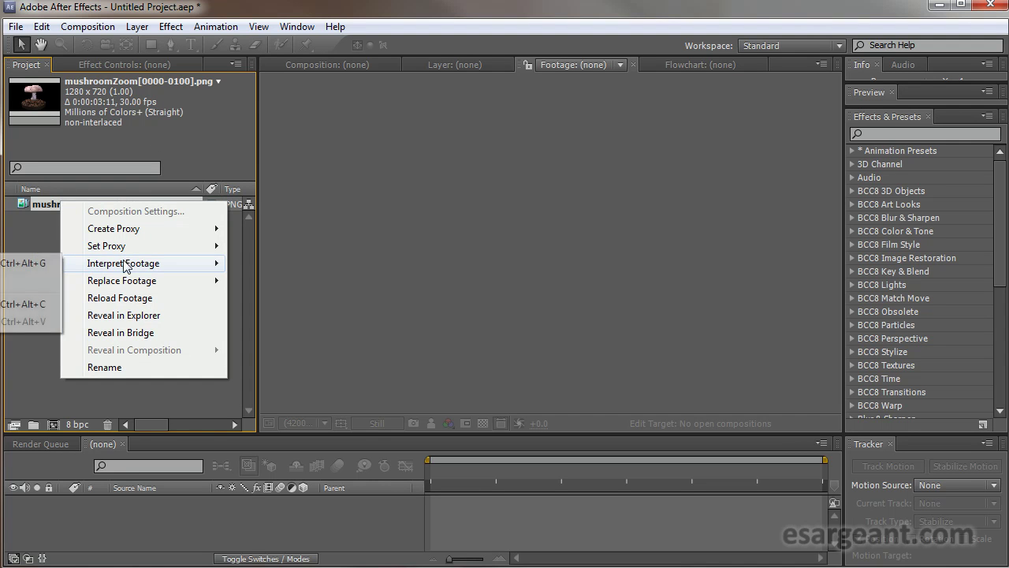
pyautogui.click(39, 265)
pyautogui.moveTo(0, 0); pyautogui.dragTo(346, 4)
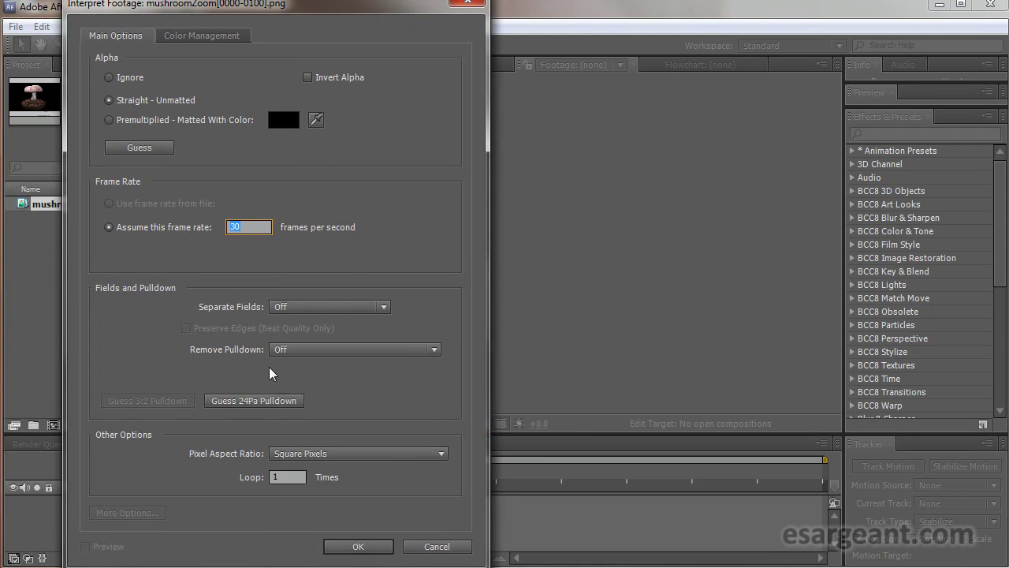
pyautogui.click(354, 546)
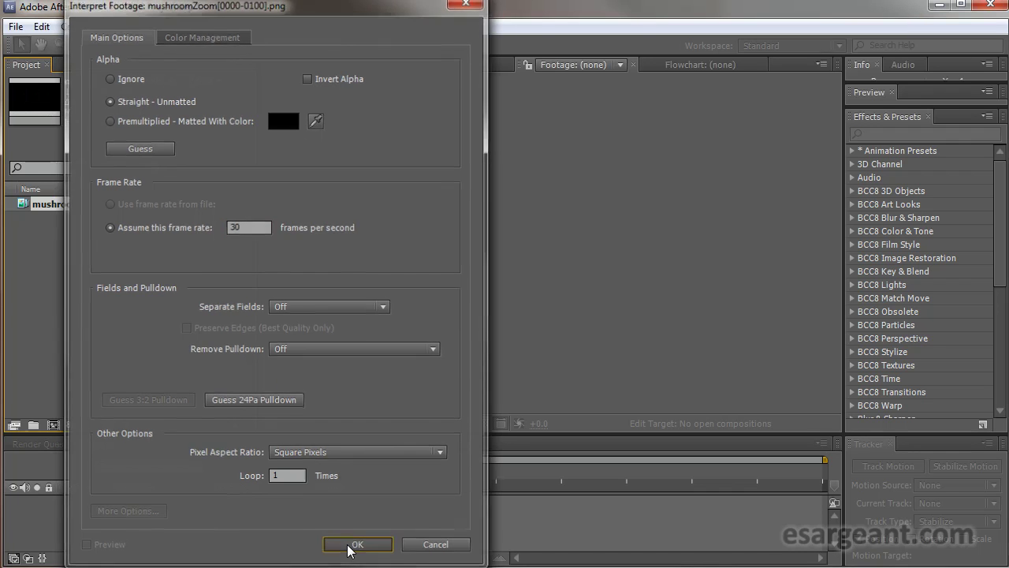
# - Open the mushroomZoom sequence in the Footage viewer, scrub and play through it, and return to the first frame
pyautogui.click(55, 229)
pyautogui.doubleClick(25, 204)
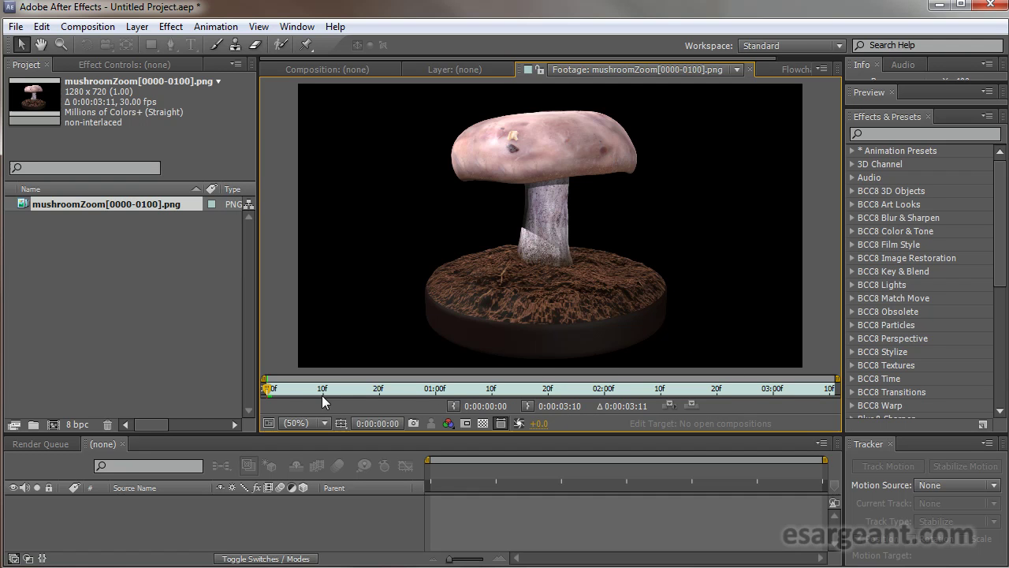
pyautogui.moveTo(267, 390); pyautogui.dragTo(666, 389)
pyautogui.press('space')
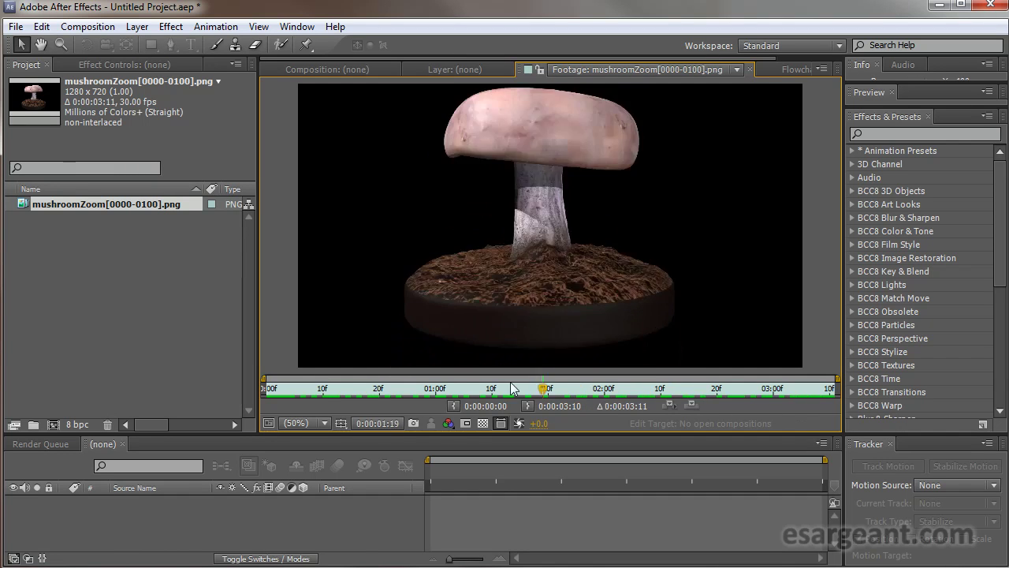
pyautogui.moveTo(337, 388); pyautogui.dragTo(265, 392)
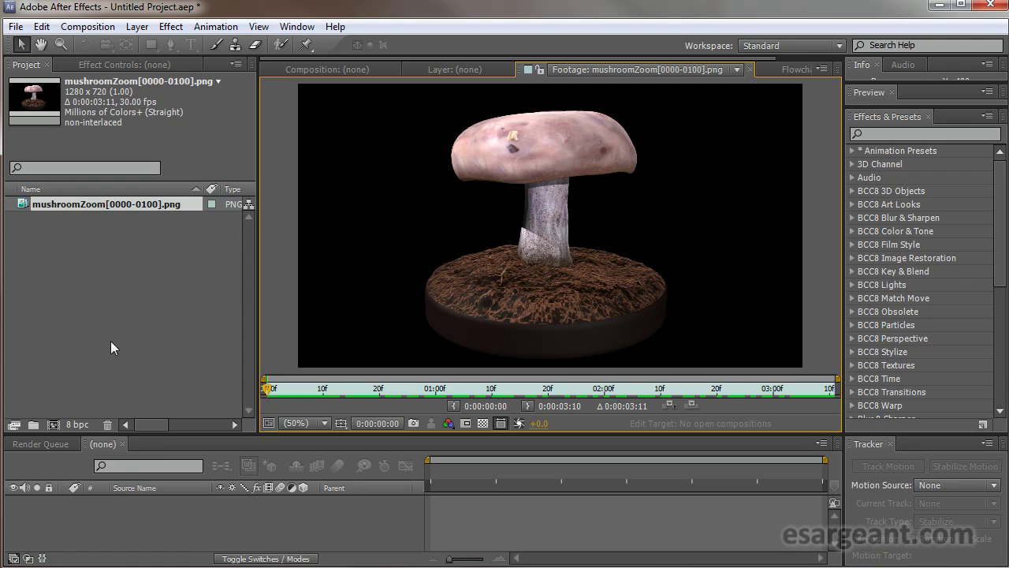
# - Create a composition from the mushroomZoom PNG sequence, open it, and scrub its timeline
pyautogui.click(39, 228)
pyautogui.moveTo(25, 203); pyautogui.dragTo(63, 519)
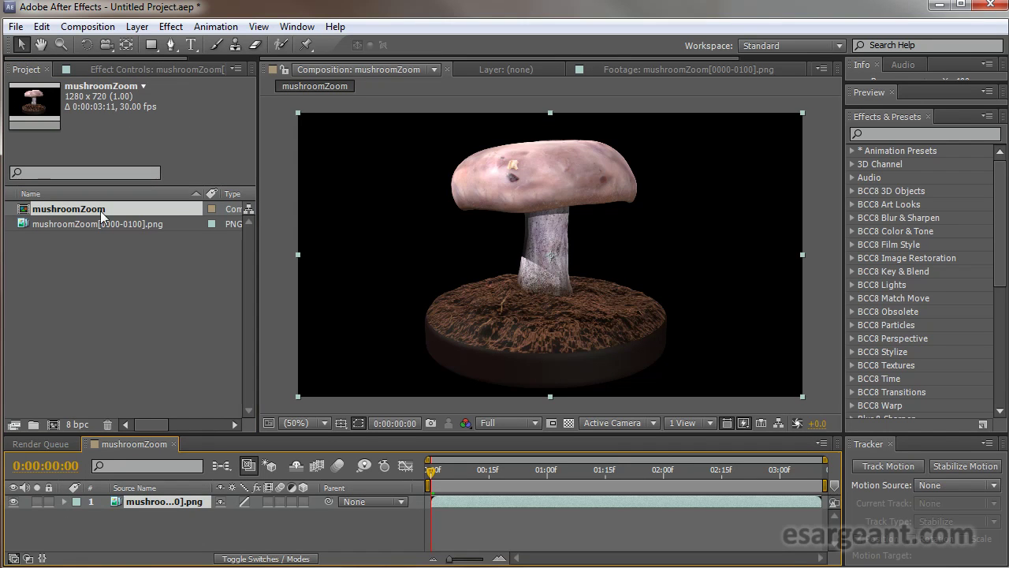
pyautogui.doubleClick(24, 210)
pyautogui.moveTo(432, 469); pyautogui.dragTo(396, 506)
# - Add the mushroomZoom composition to the render queue, saving its output in the mushroom project's movie folder as mushroomZoomAfterEffects.avi
pyautogui.click(104, 30)
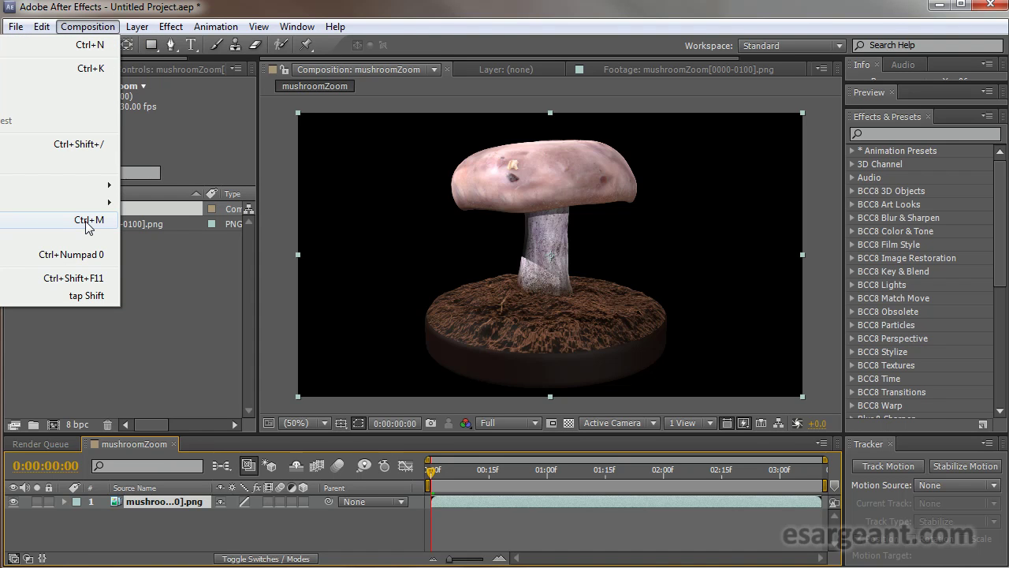
pyautogui.click(87, 226)
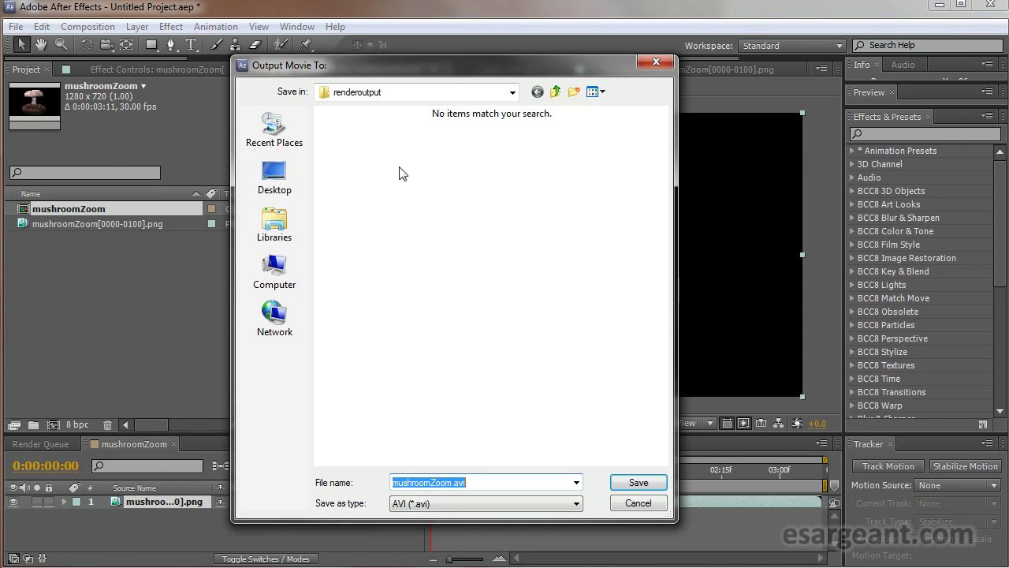
pyautogui.moveTo(451, 75); pyautogui.dragTo(399, 82)
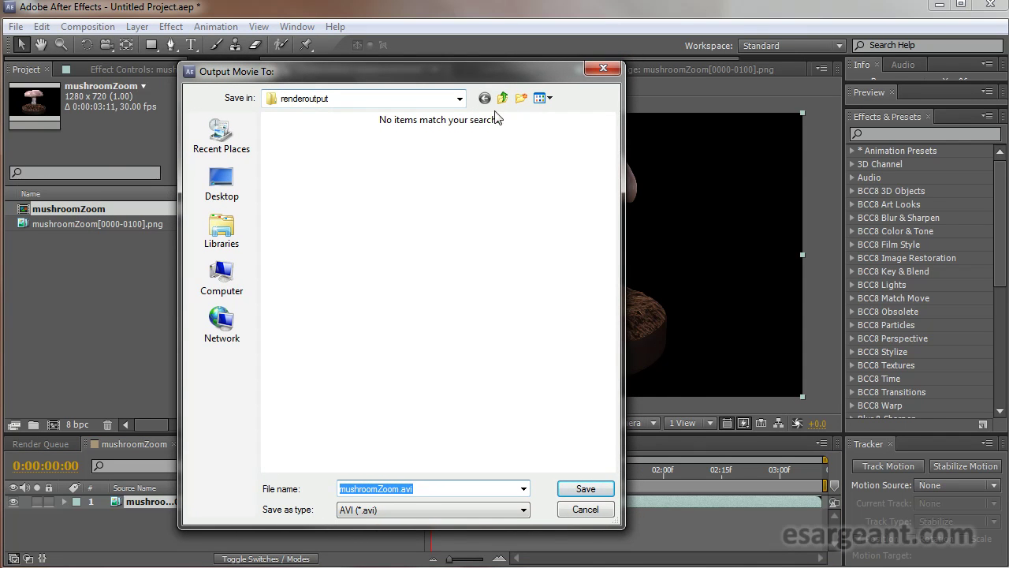
pyautogui.click(500, 101)
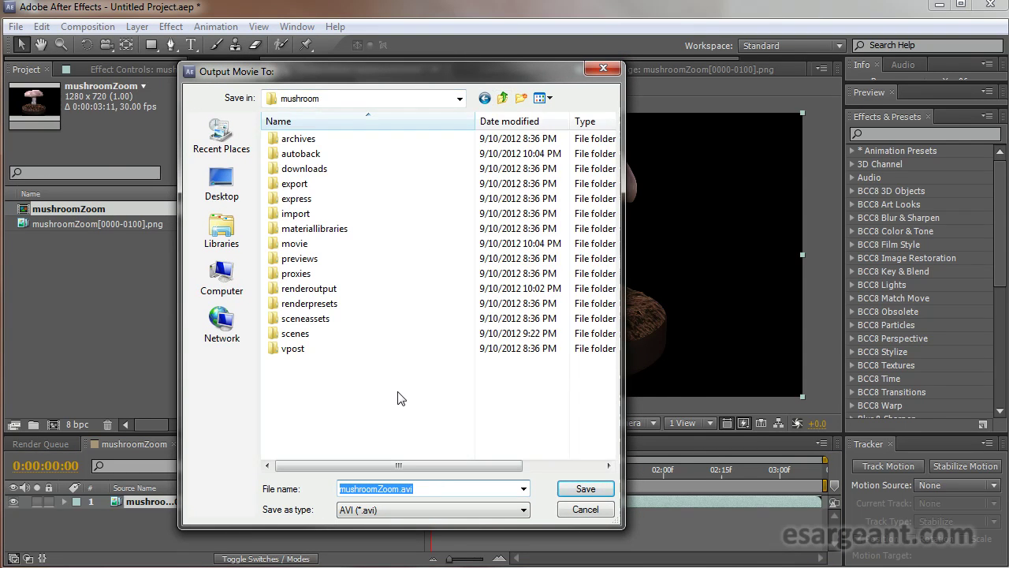
pyautogui.doubleClick(293, 243)
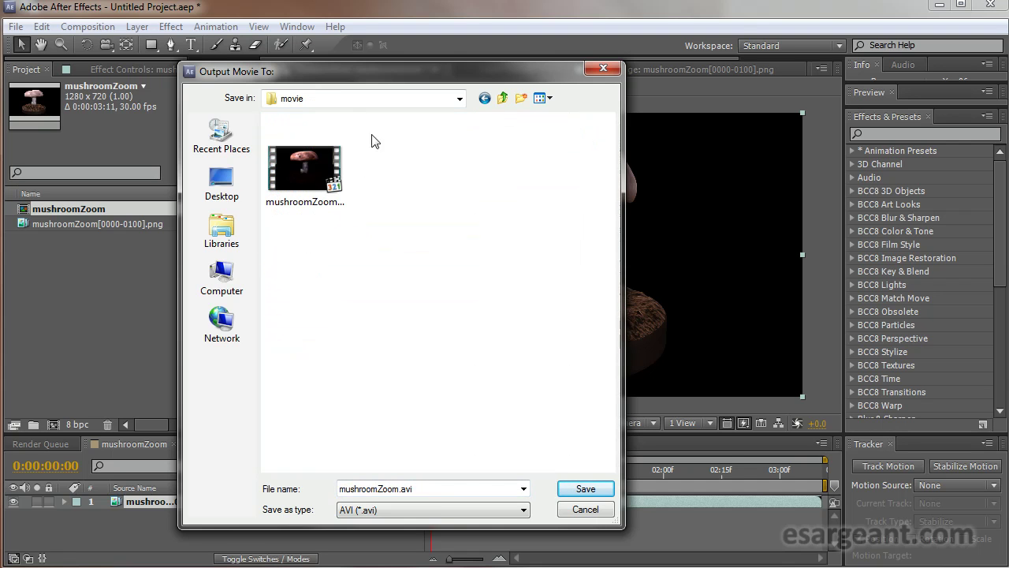
pyautogui.moveTo(349, 78); pyautogui.dragTo(327, 66)
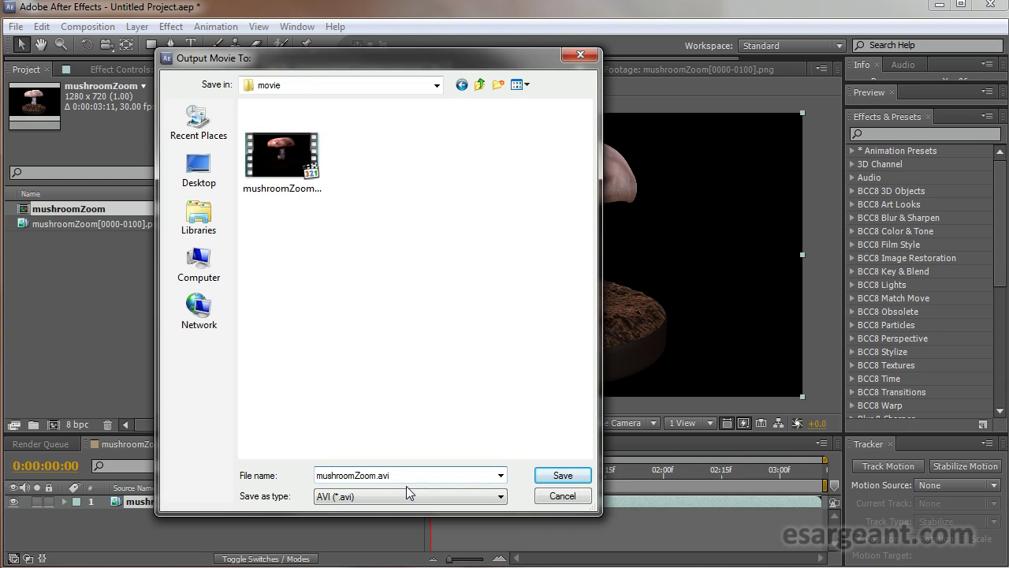
pyautogui.write('fterEffects')
pyautogui.click(563, 475)
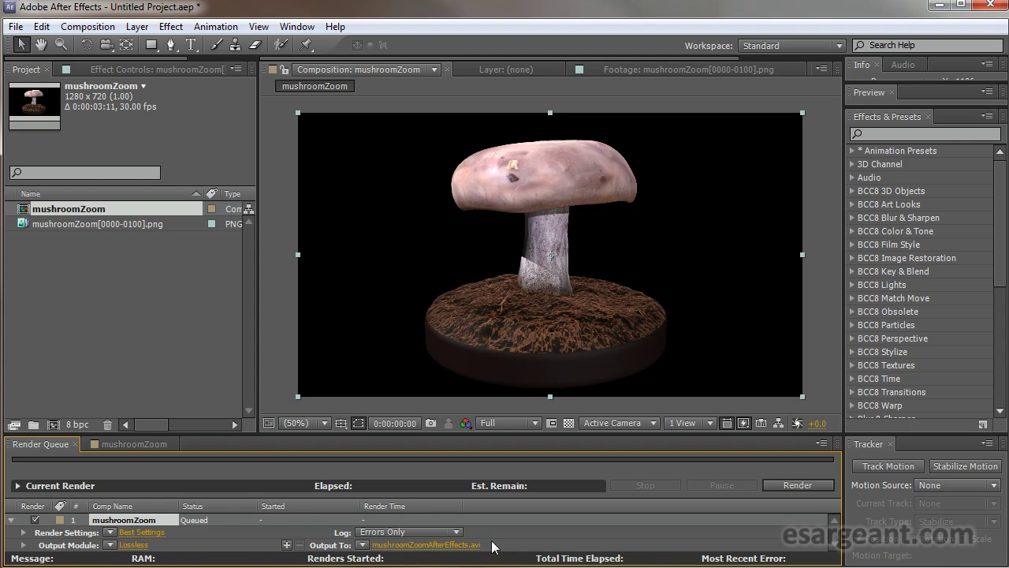
# - Change the output module's format to H.264 for the queued mushroomZoom render
pyautogui.click(134, 545)
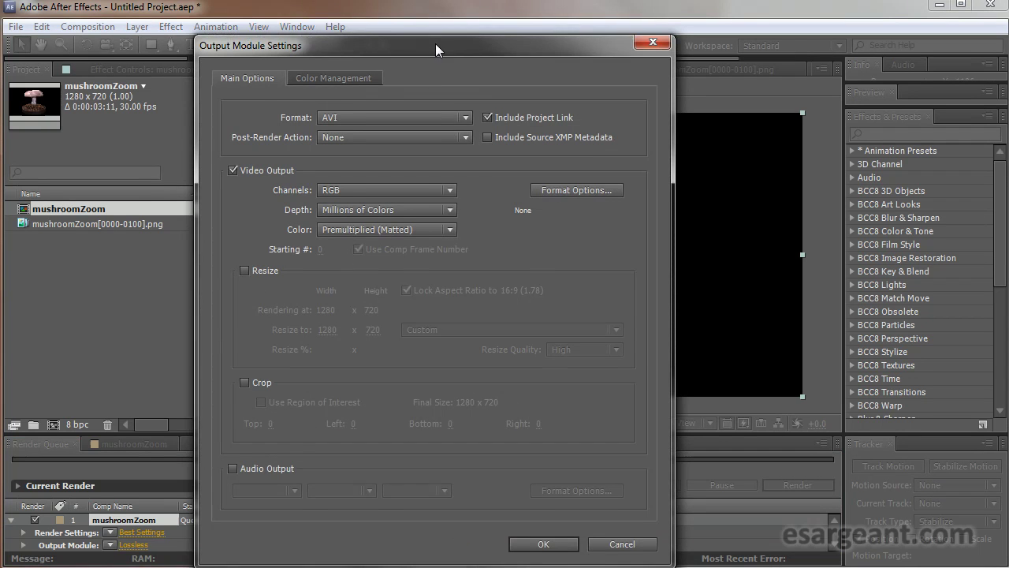
pyautogui.moveTo(439, 45); pyautogui.dragTo(394, 32)
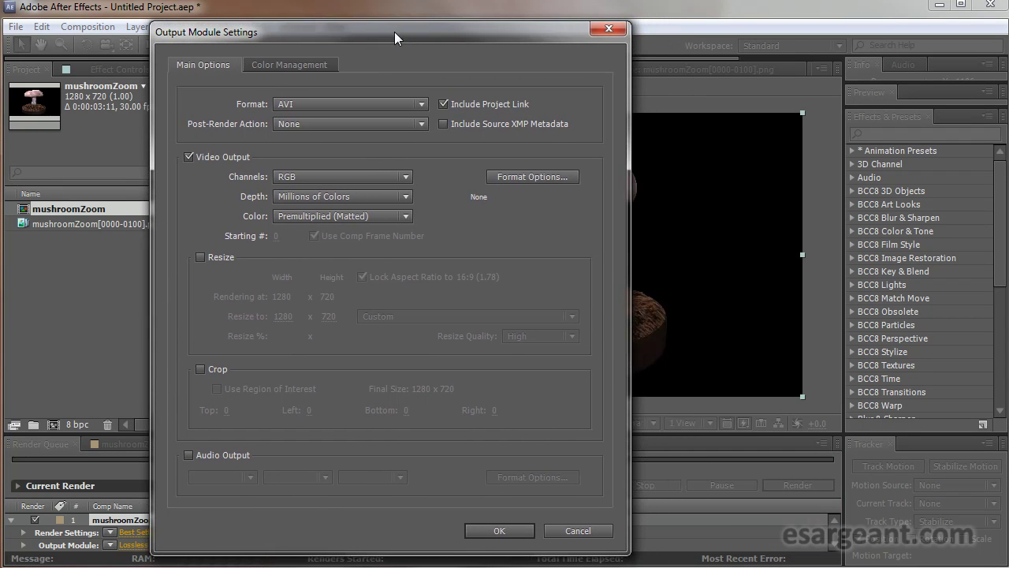
pyautogui.click(413, 103)
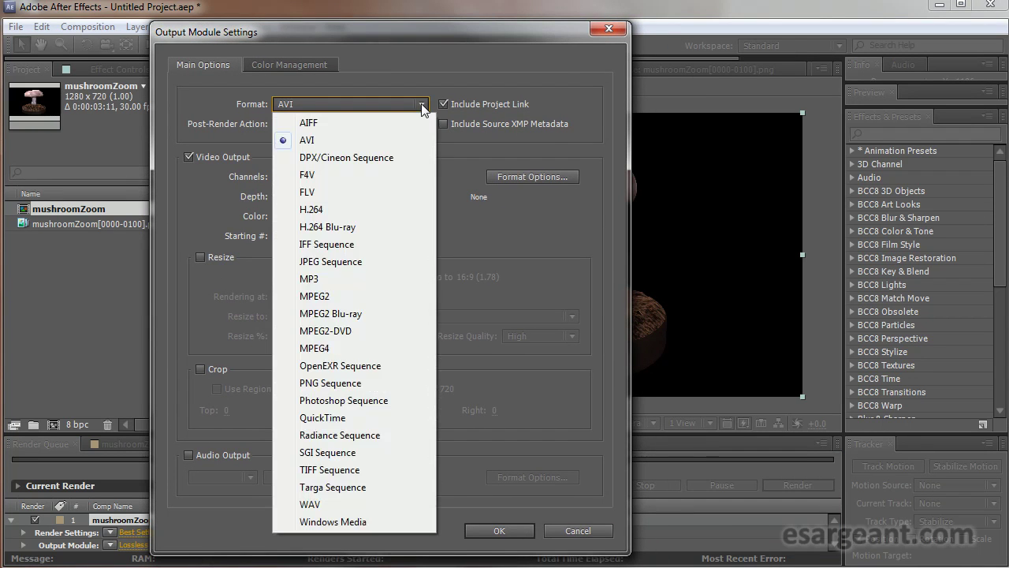
pyautogui.click(363, 209)
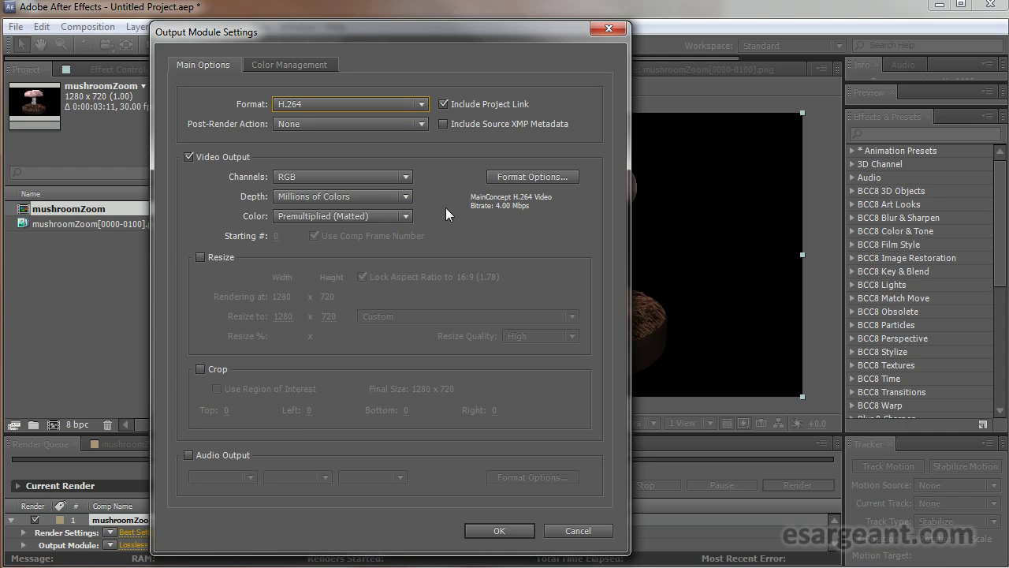
# - Open the H.264 format options, review the available levels, and choose level 3.1
pyautogui.click(534, 175)
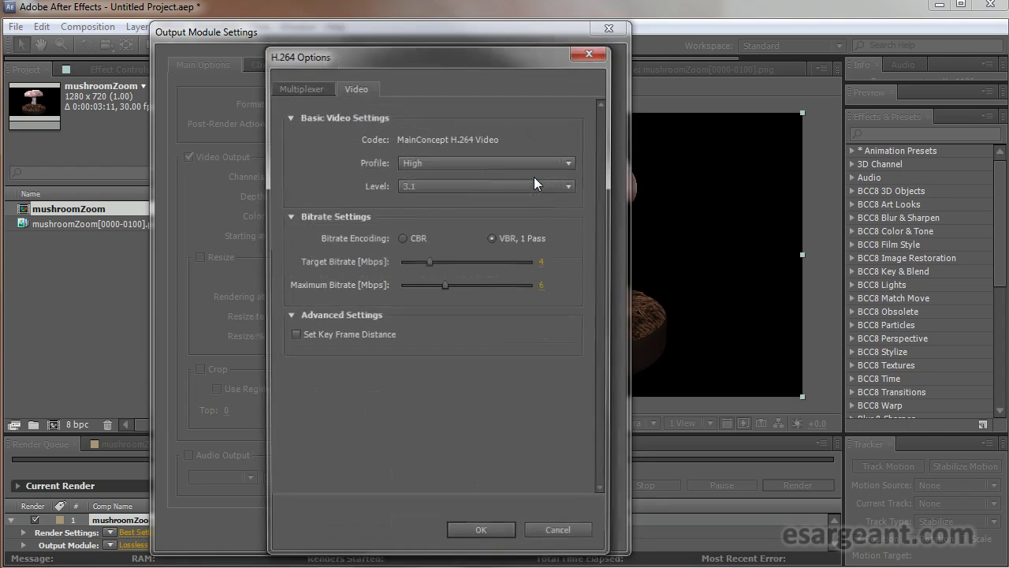
pyautogui.moveTo(496, 59); pyautogui.dragTo(427, 57)
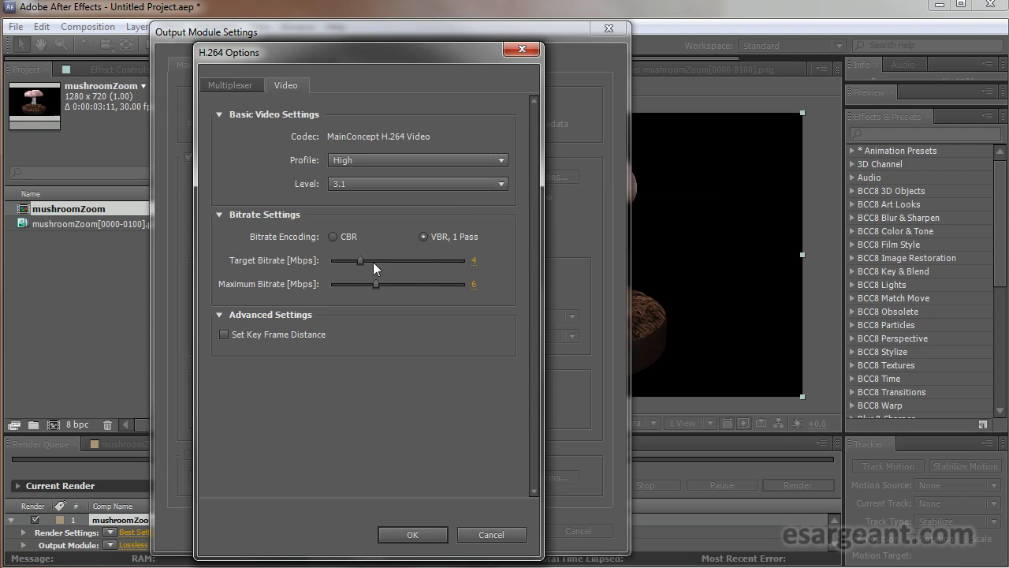
pyautogui.click(501, 185)
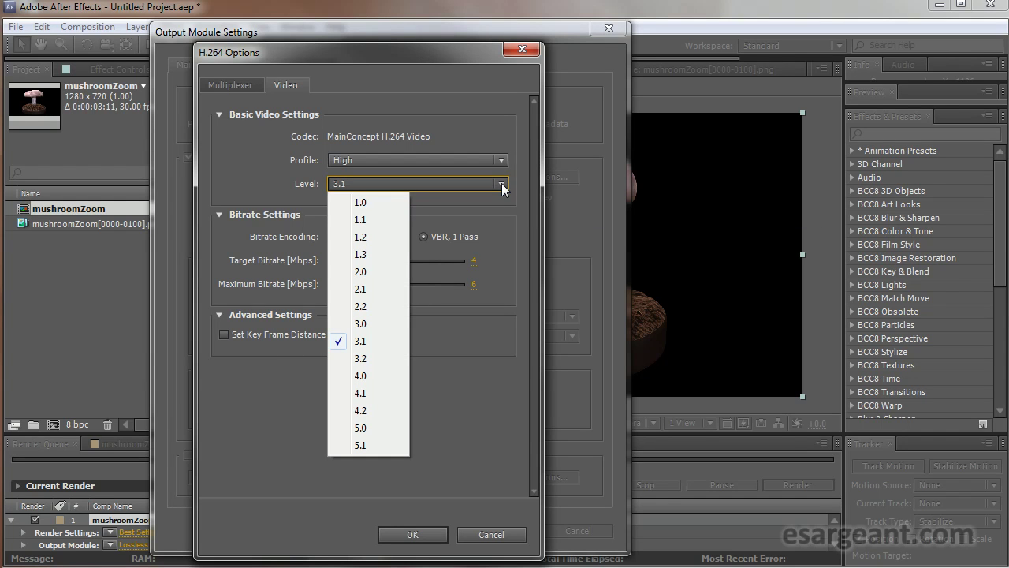
pyautogui.click(366, 341)
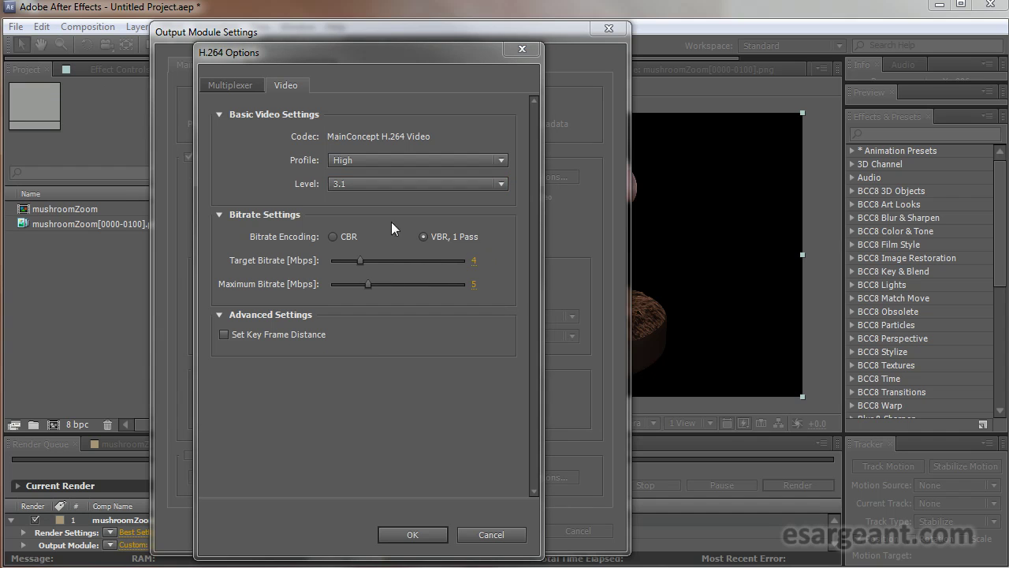
# - Set the H.264 target bitrate to 3 Mbps and the maximum bitrate to 10 Mbps, and accept the format options
pyautogui.click(473, 261)
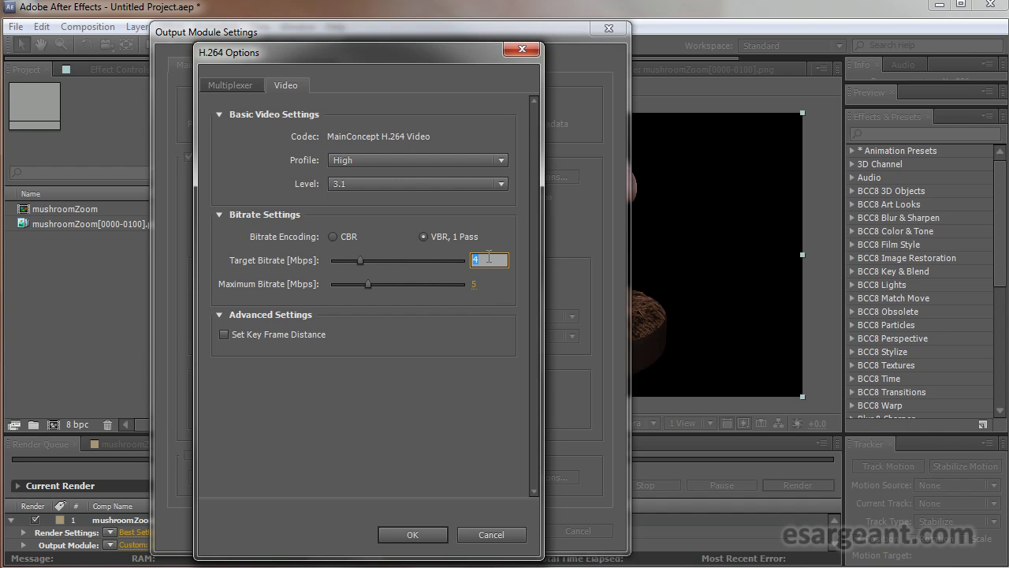
pyautogui.write('3')
pyautogui.click(456, 315)
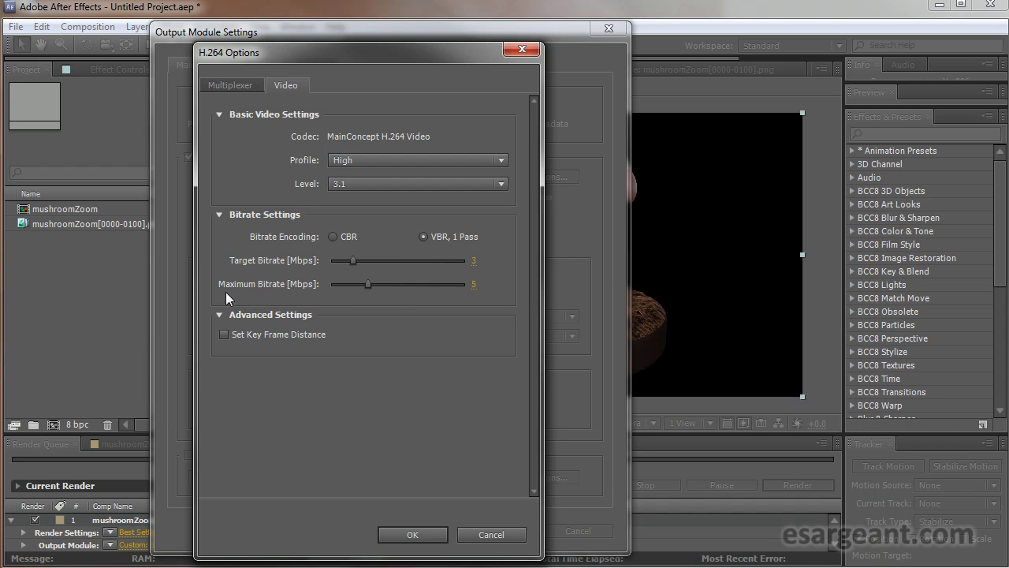
pyautogui.click(473, 284)
pyautogui.write('10')
pyautogui.press('Return')
pyautogui.click(538, 176)
pyautogui.click(407, 535)
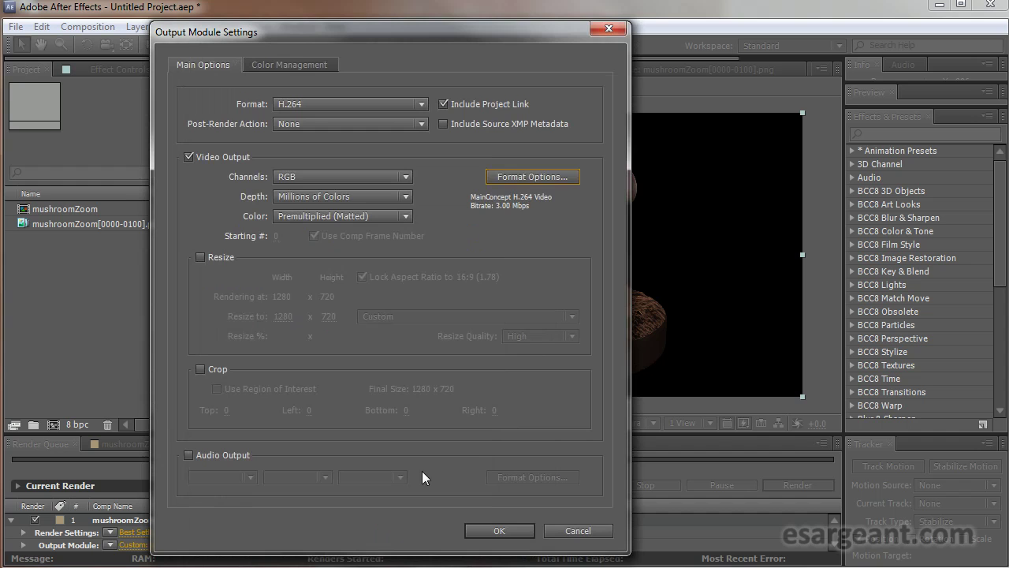
# - Accept the output module settings and render the queued mushroomZoom composition
pyautogui.click(500, 529)
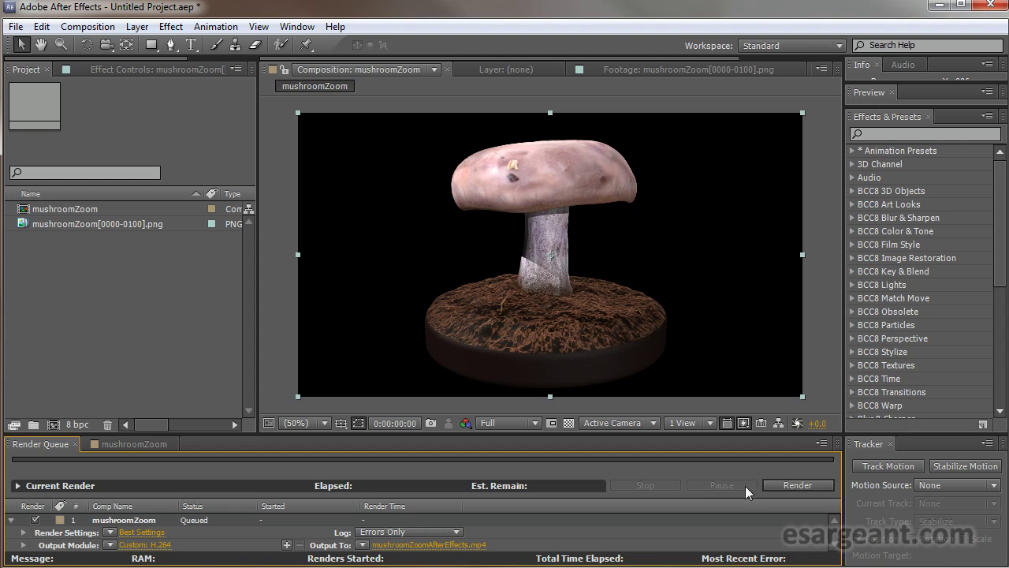
pyautogui.click(775, 482)
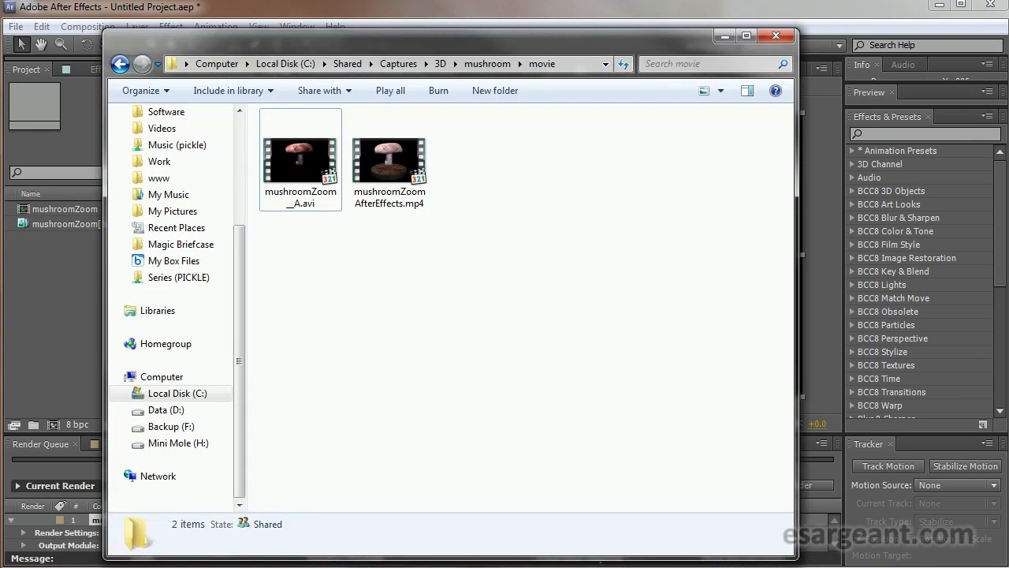
# - Compare the file details of mushroomZoom__A.avi and mushroomZoomAfterEffects.mp4 in Windows Explorer, and open the MP4 in the video player
pyautogui.moveTo(446, 39); pyautogui.dragTo(430, 32)
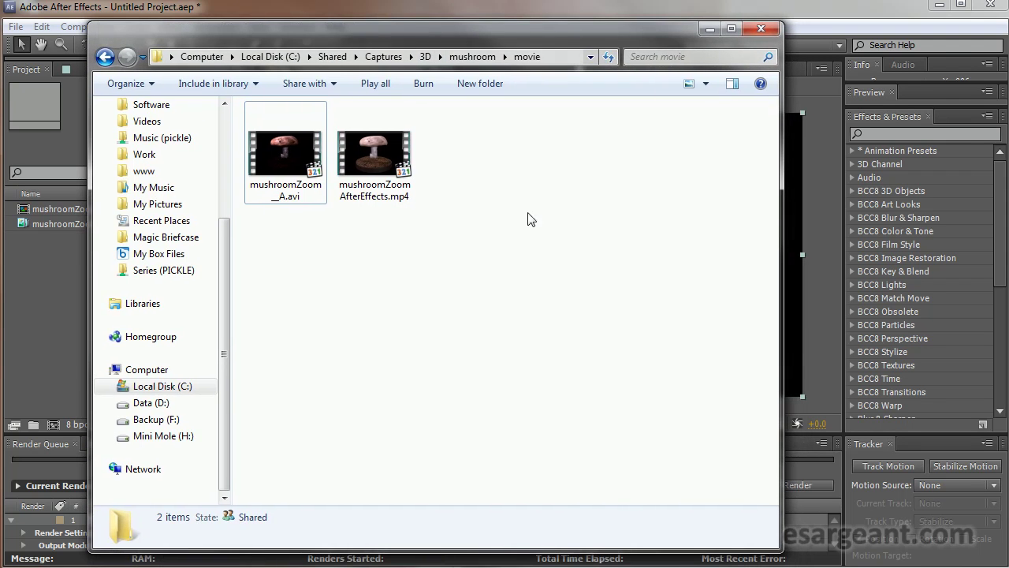
pyautogui.click(294, 170)
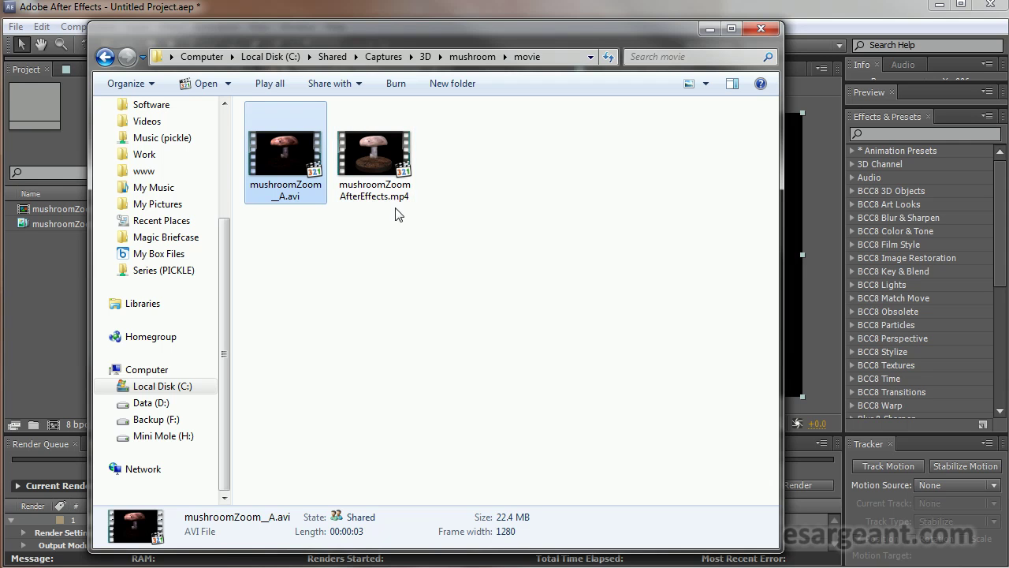
pyautogui.click(381, 149)
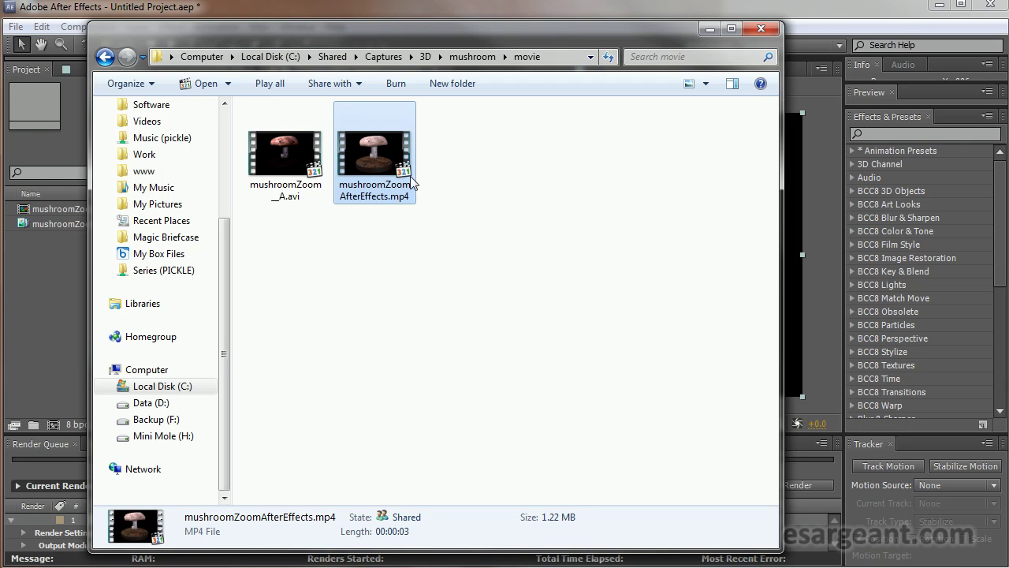
pyautogui.doubleClick(378, 157)
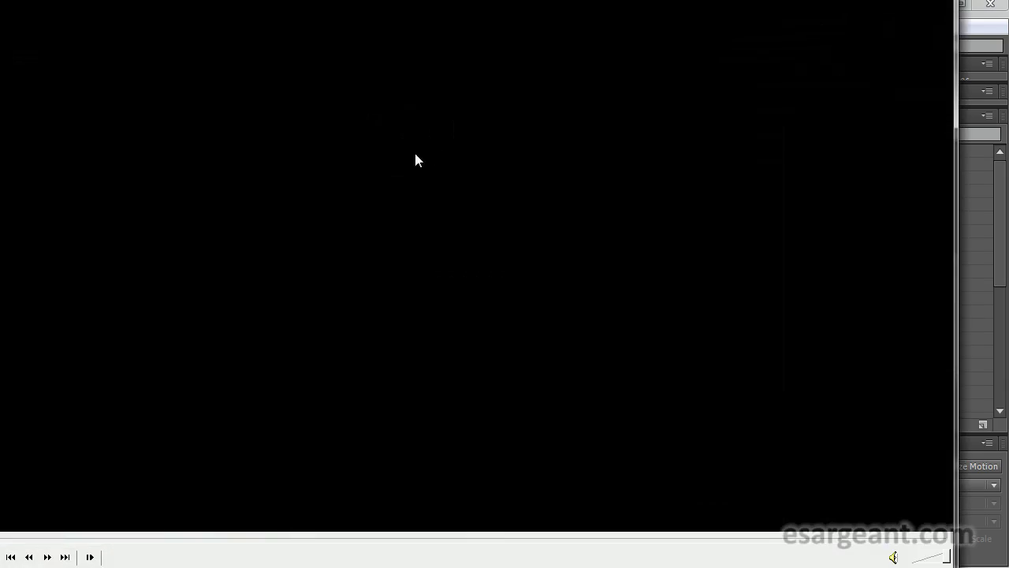